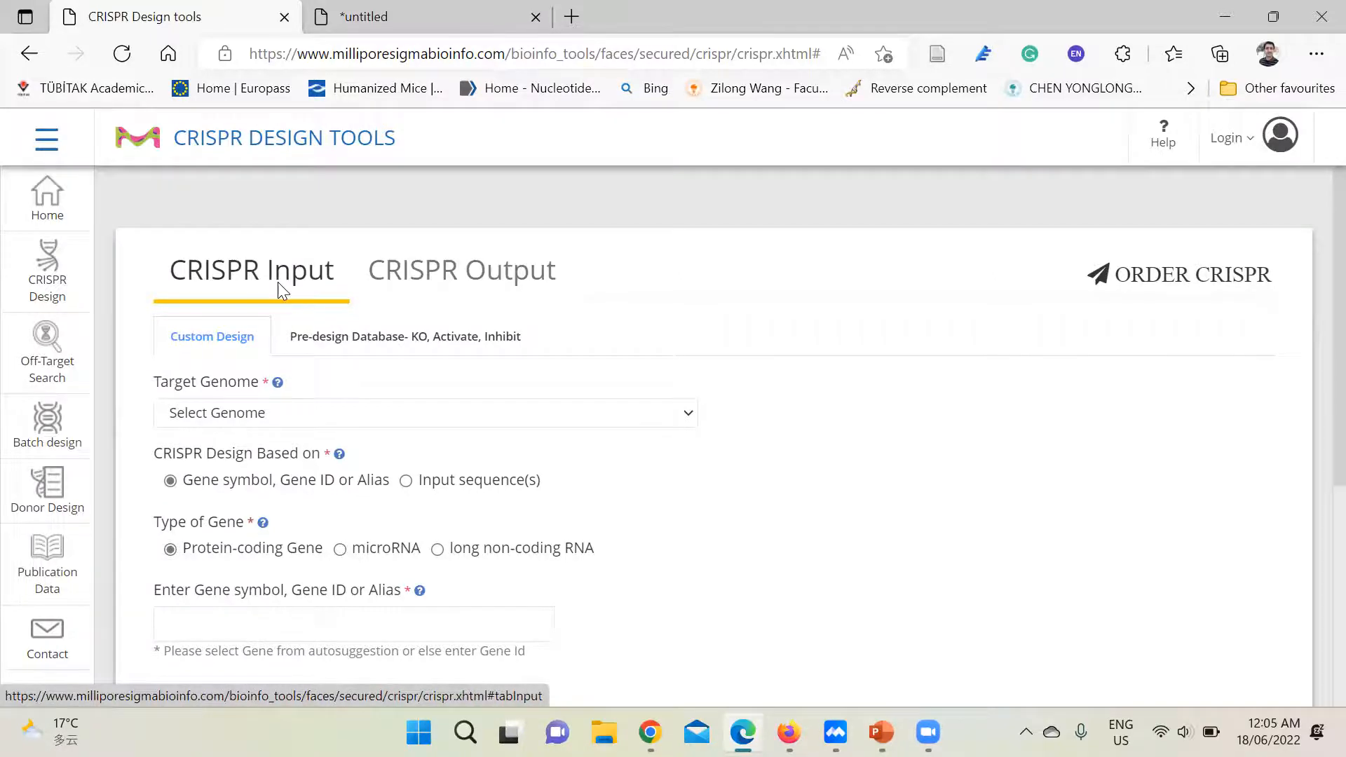
scroll(277, 282, down, 3)
scroll(574, 454, down, 2)
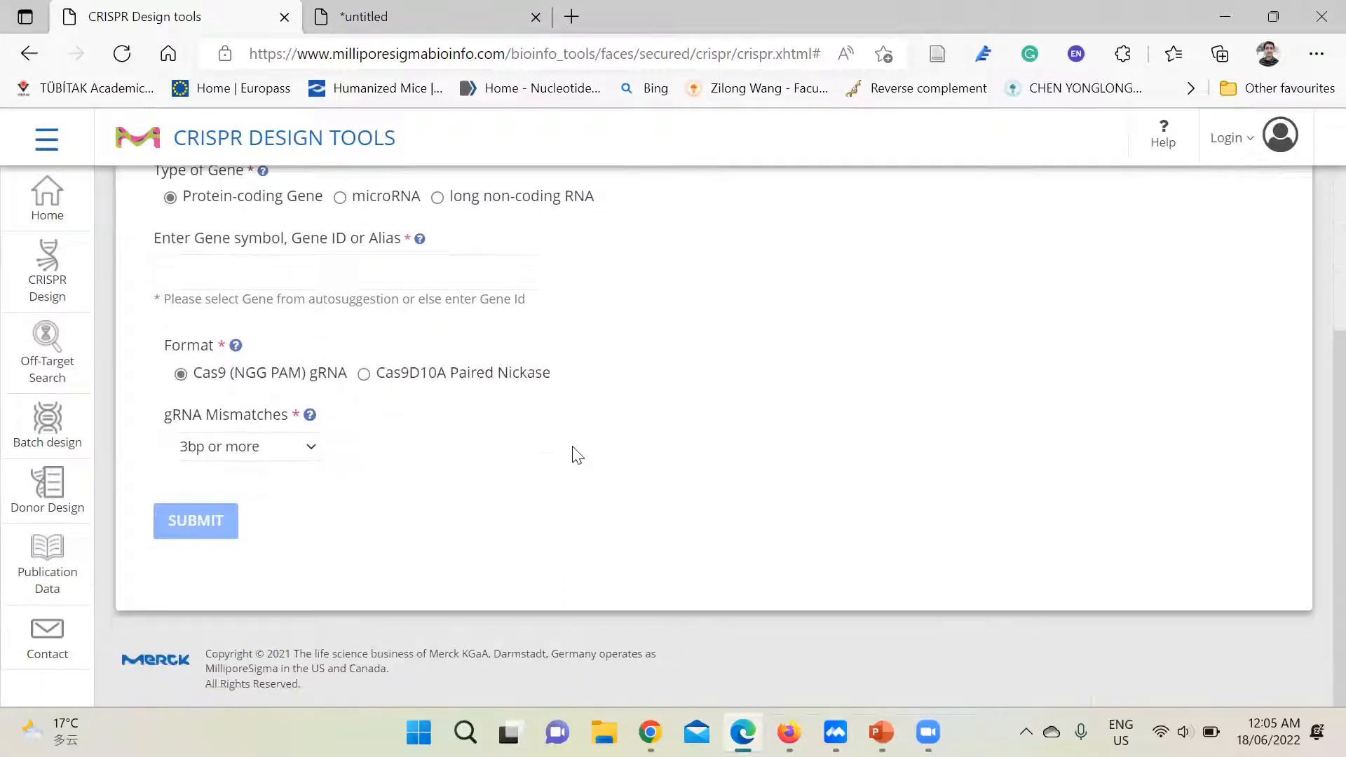
scroll(574, 454, up, 5)
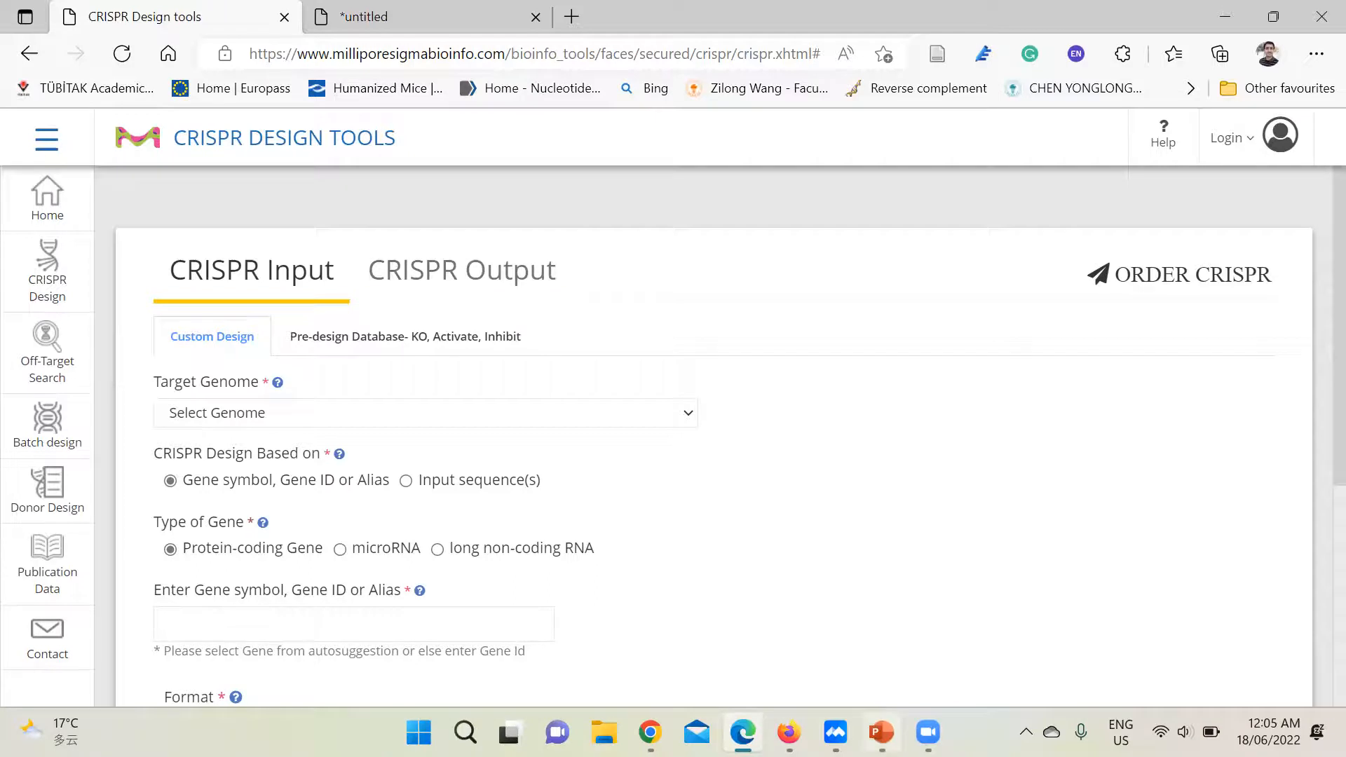
Switch to PowerPoint, view the PX459 V2.0 plasmid map slide full screen, and return to the CRISPR design page in the browser
click(881, 732)
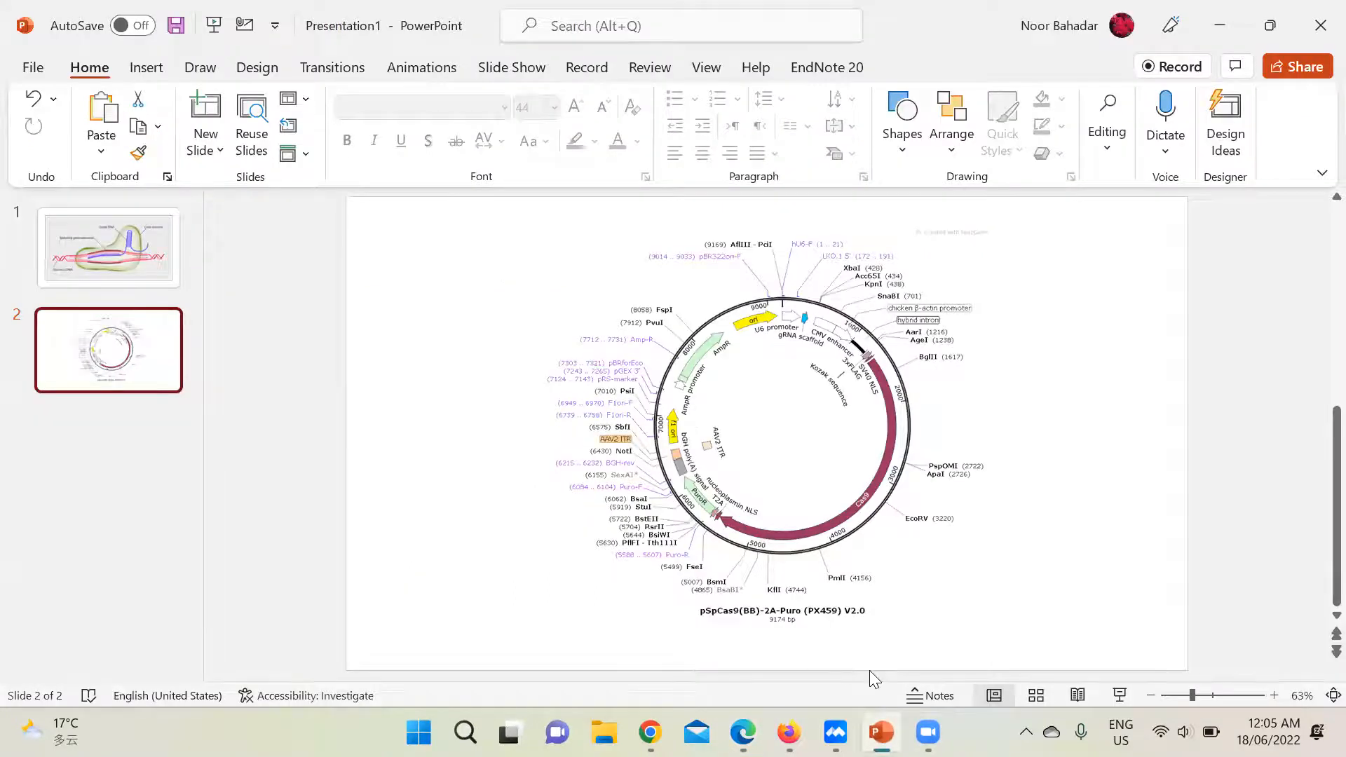
click(1120, 695)
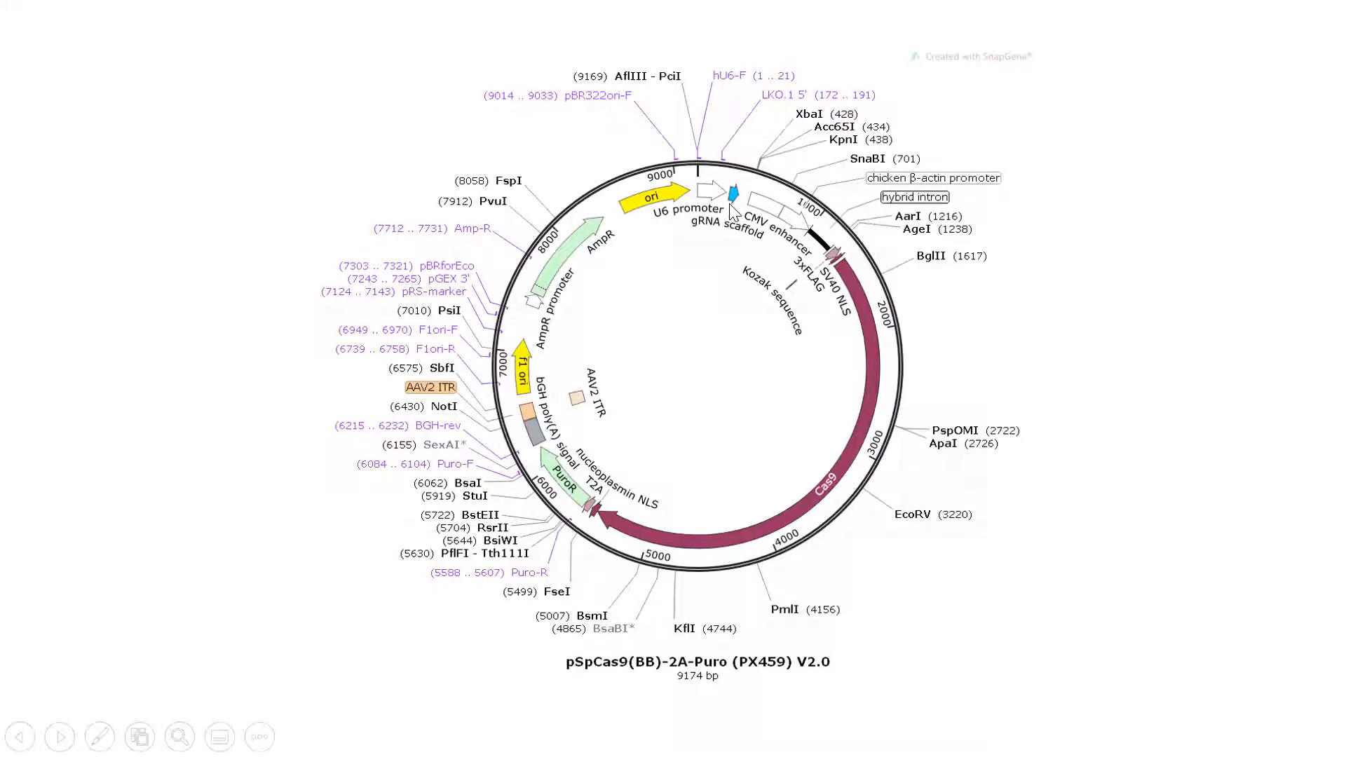
key(Escape)
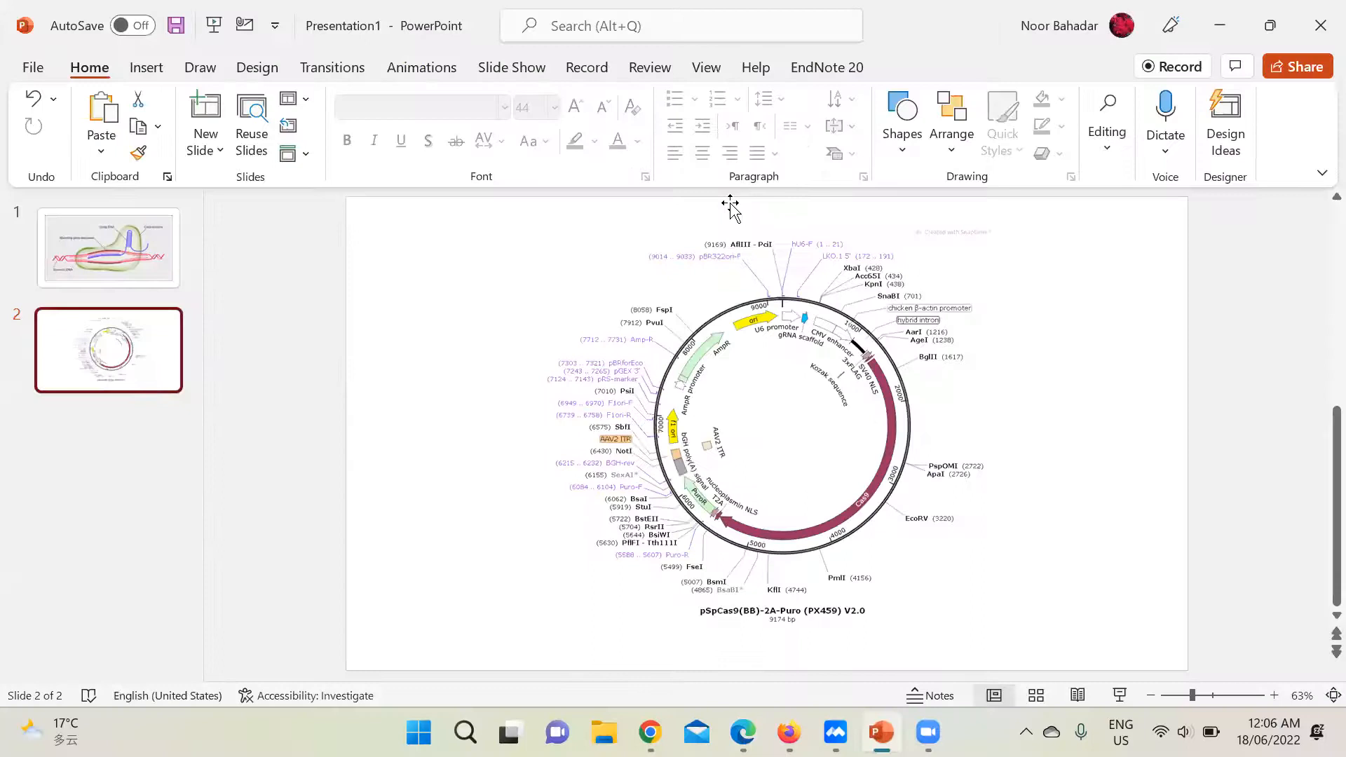
click(743, 732)
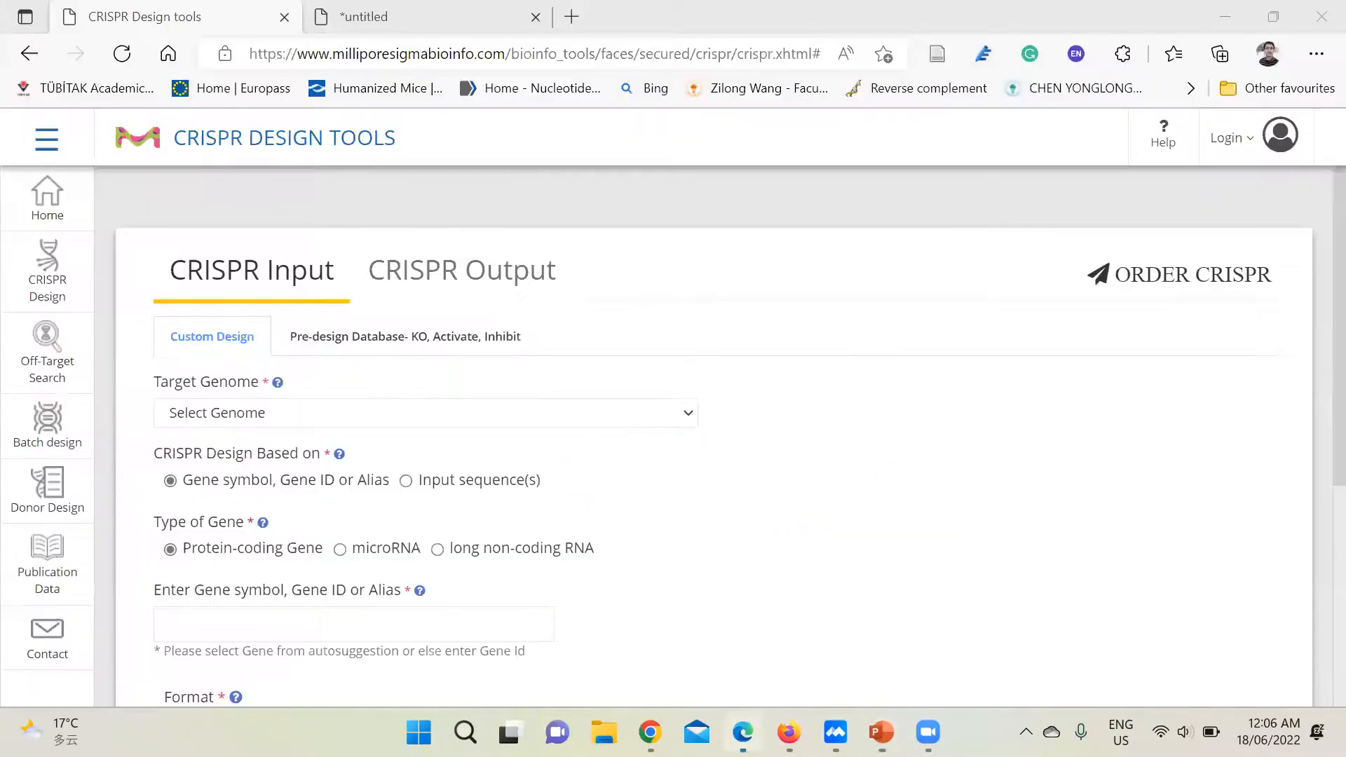
Set the target genome of the custom design form to Mus musculus (mm9)
scroll(495, 491, down, 1)
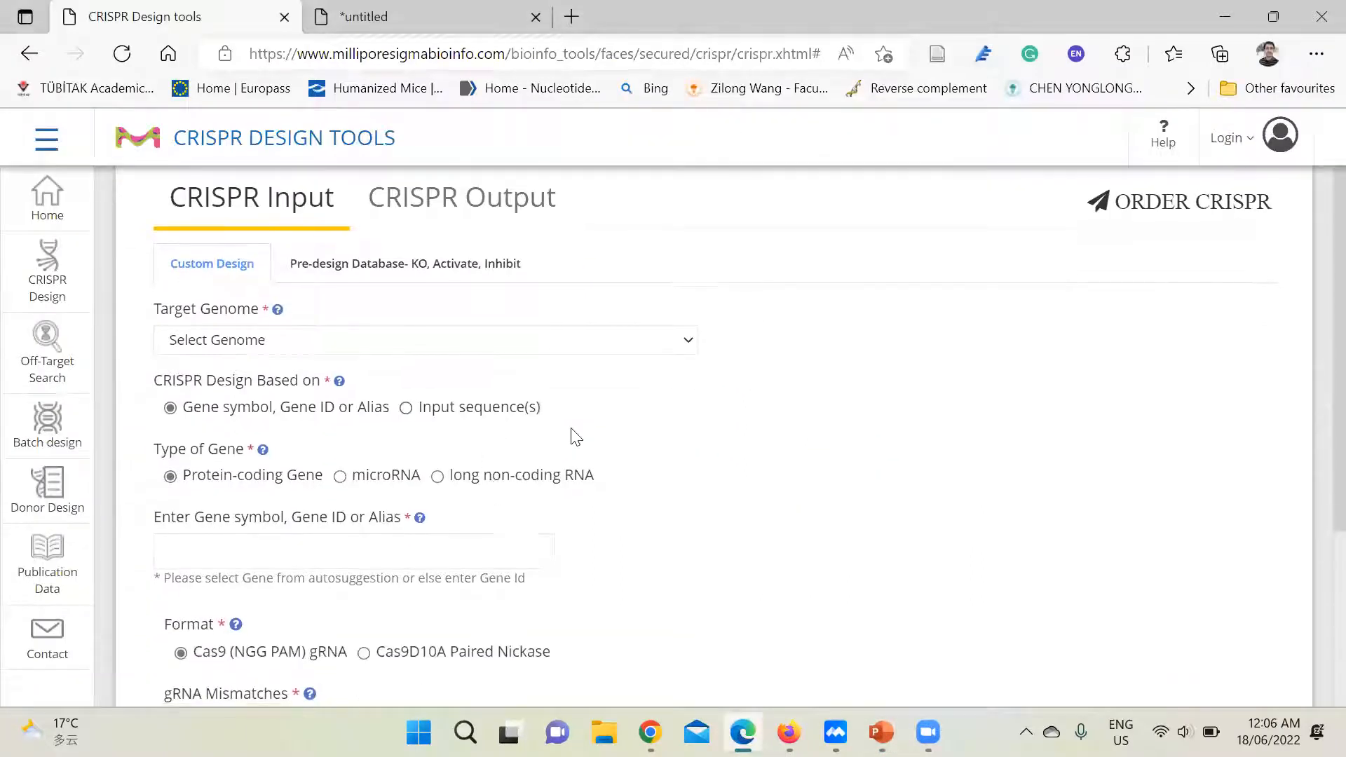
scroll(645, 417, down, 1)
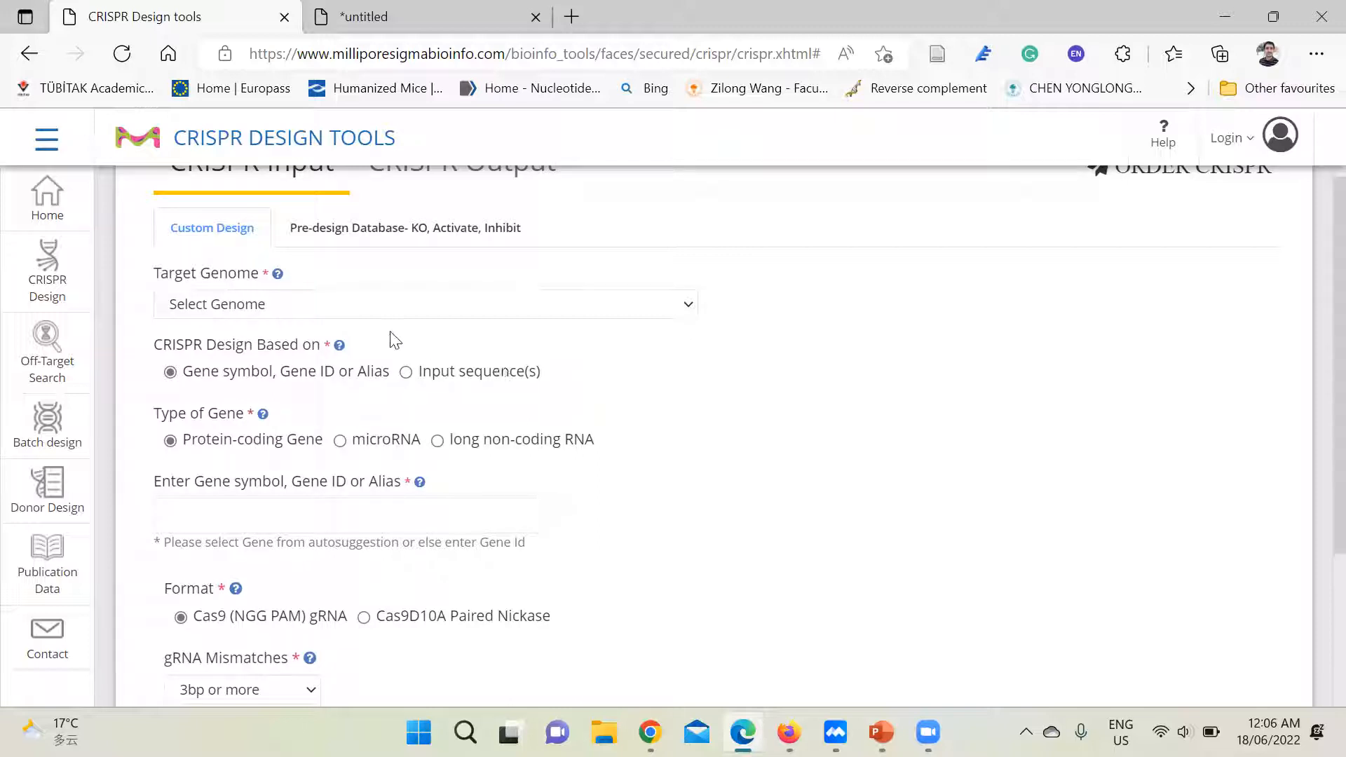
click(213, 309)
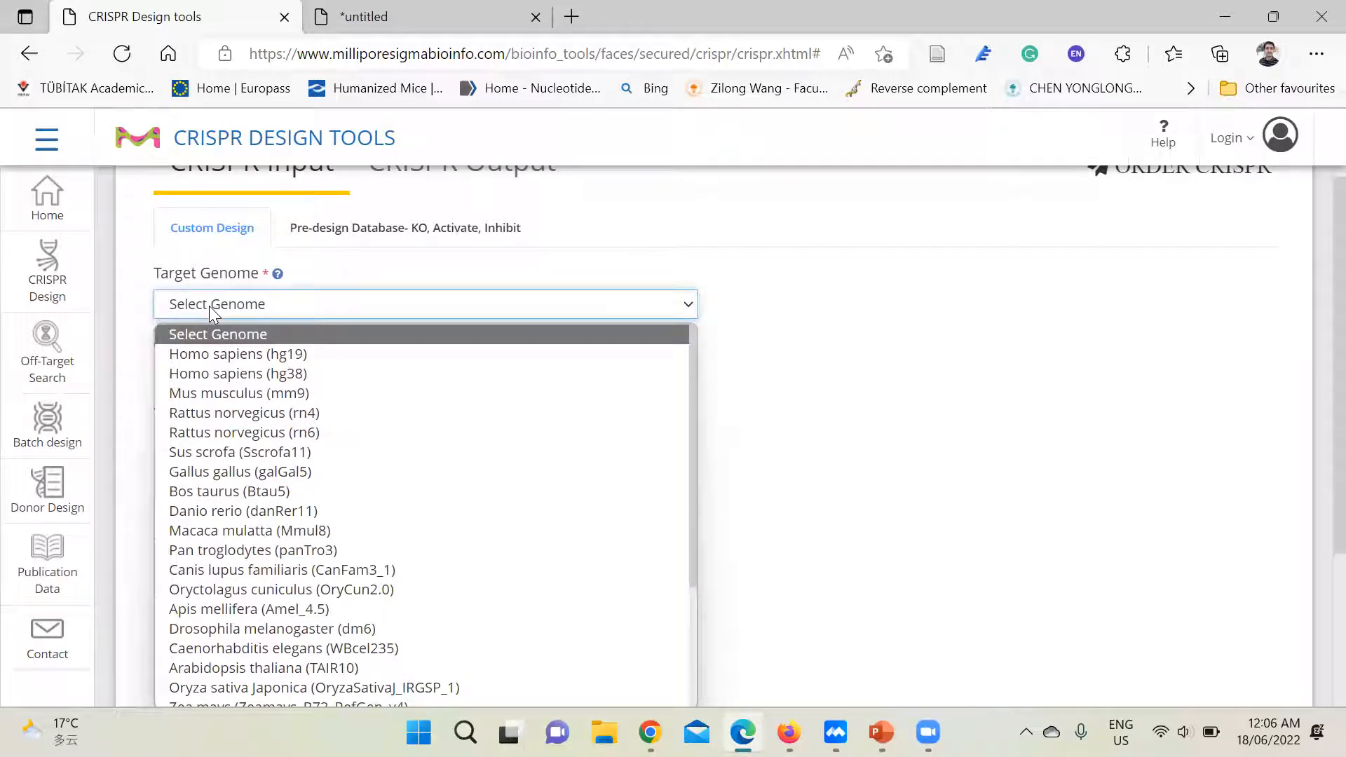
click(256, 393)
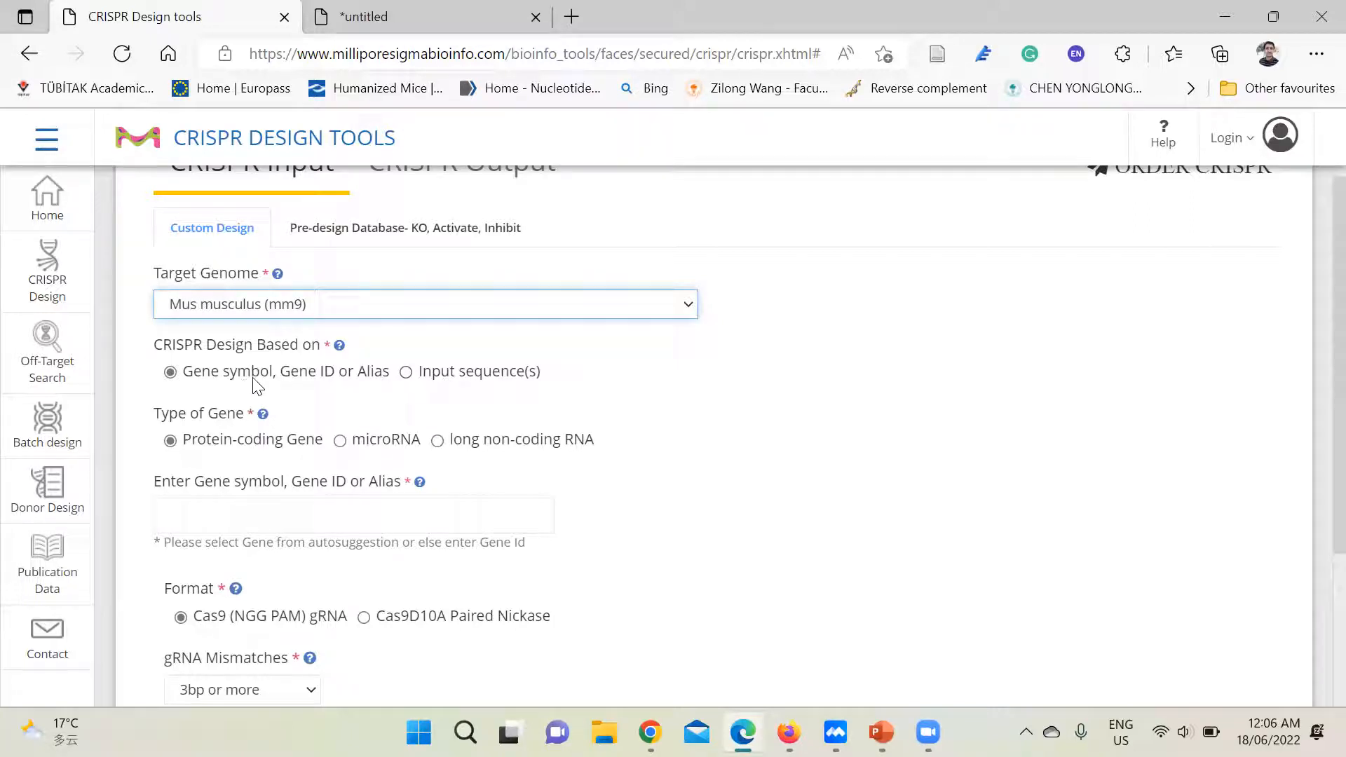
Enter Bex2 as the gene symbol for the protein-coding gene and look through the suggested genes
scroll(254, 379, down, 1)
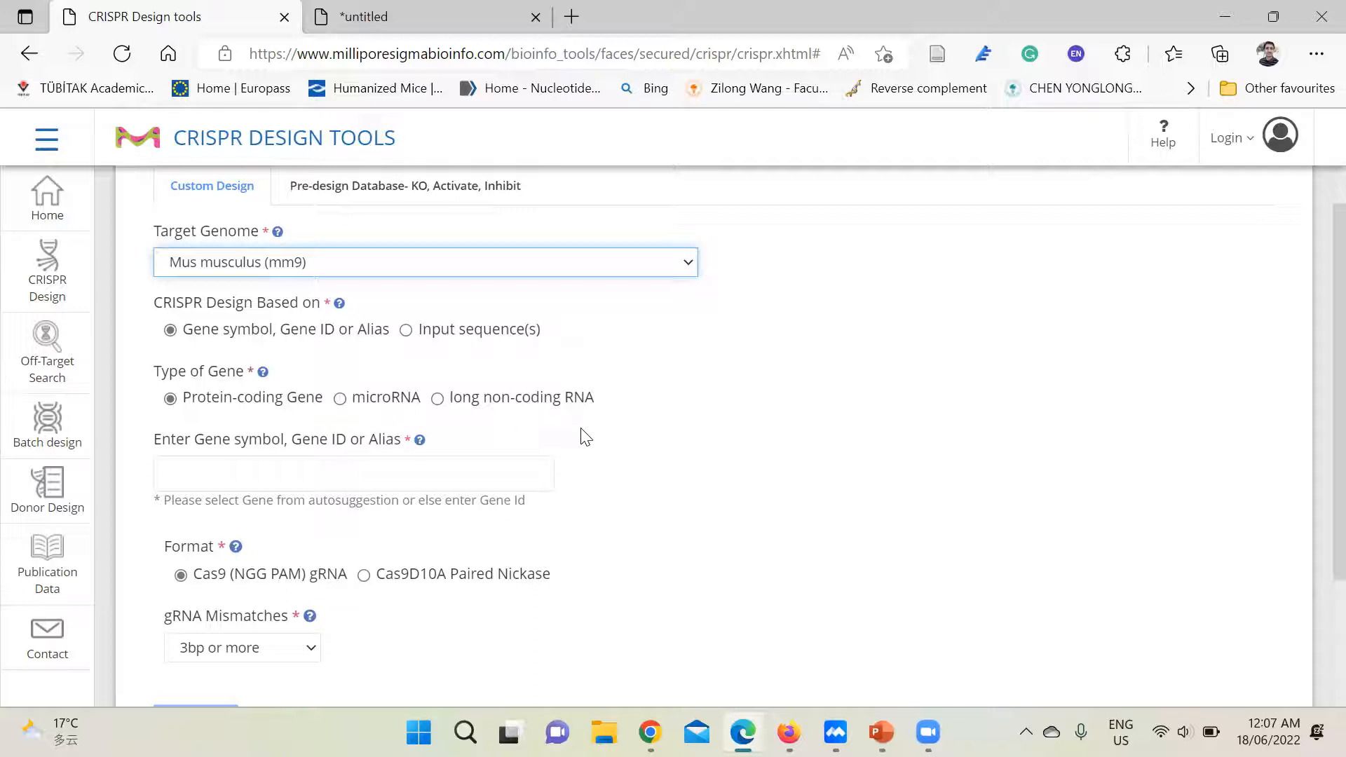
scroll(587, 437, down, 1)
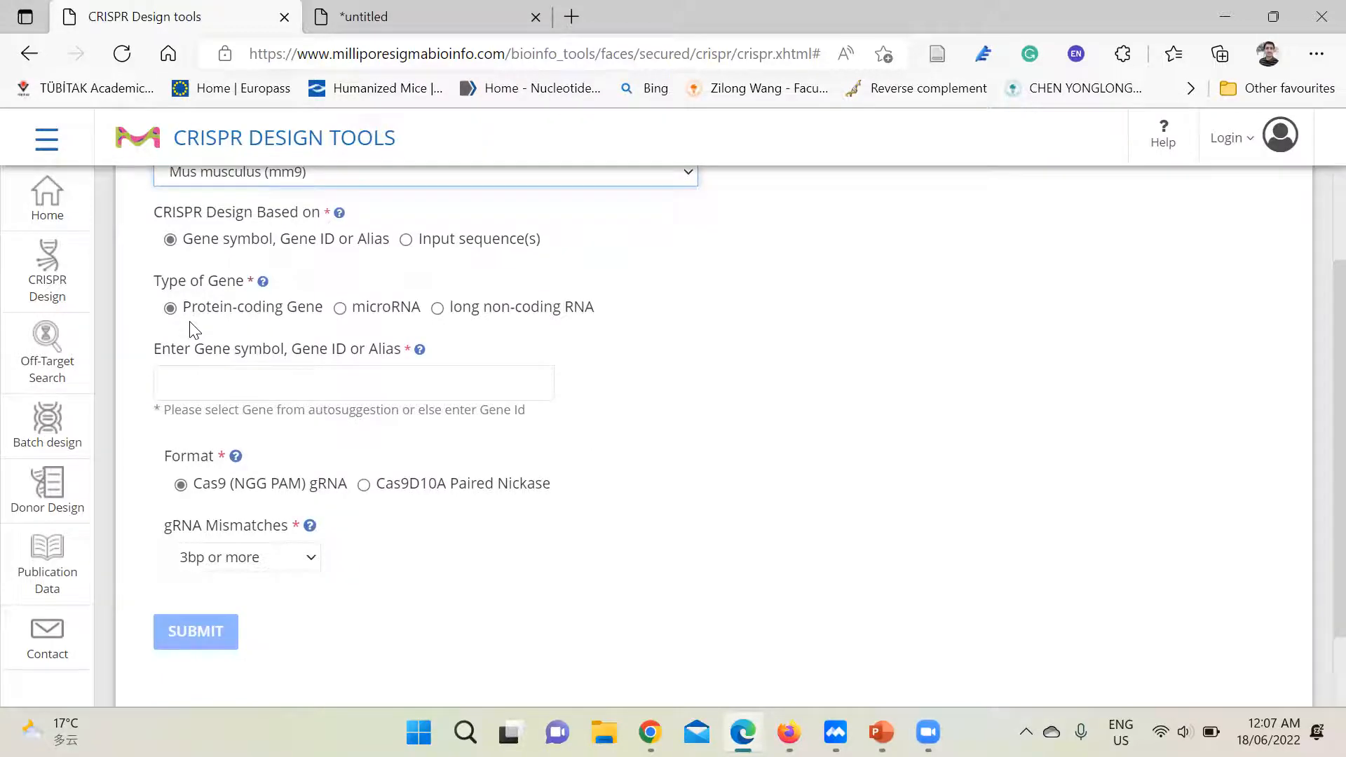
click(199, 375)
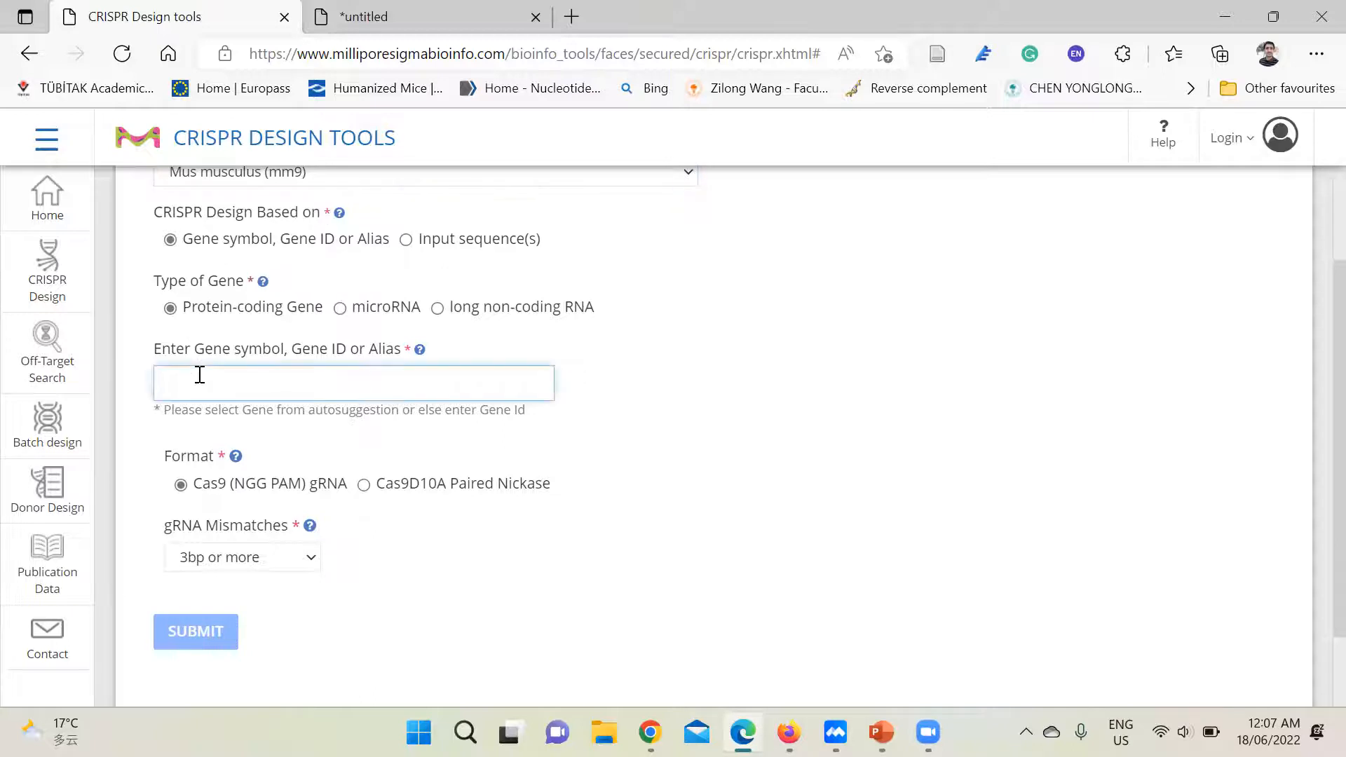
text(Bex2)
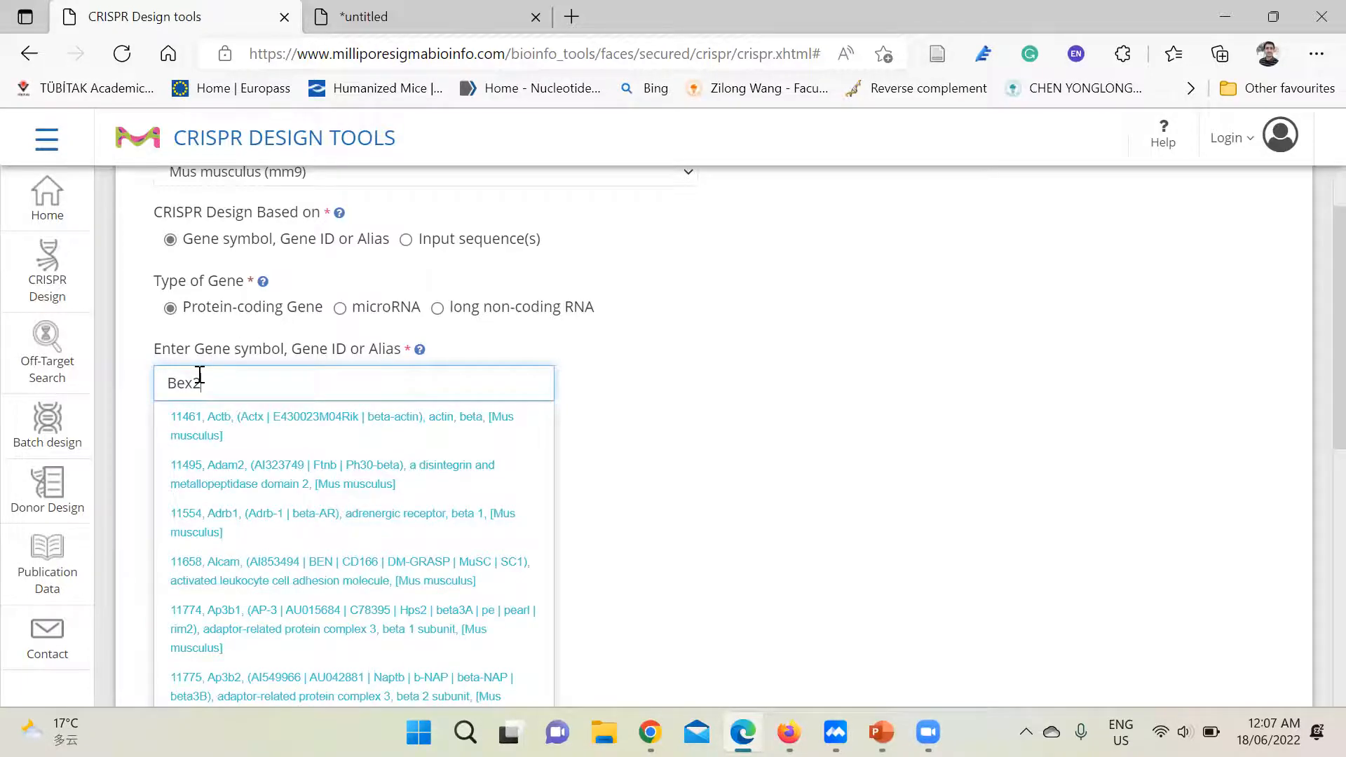
scroll(284, 484, down, 5)
scroll(285, 483, up, 8)
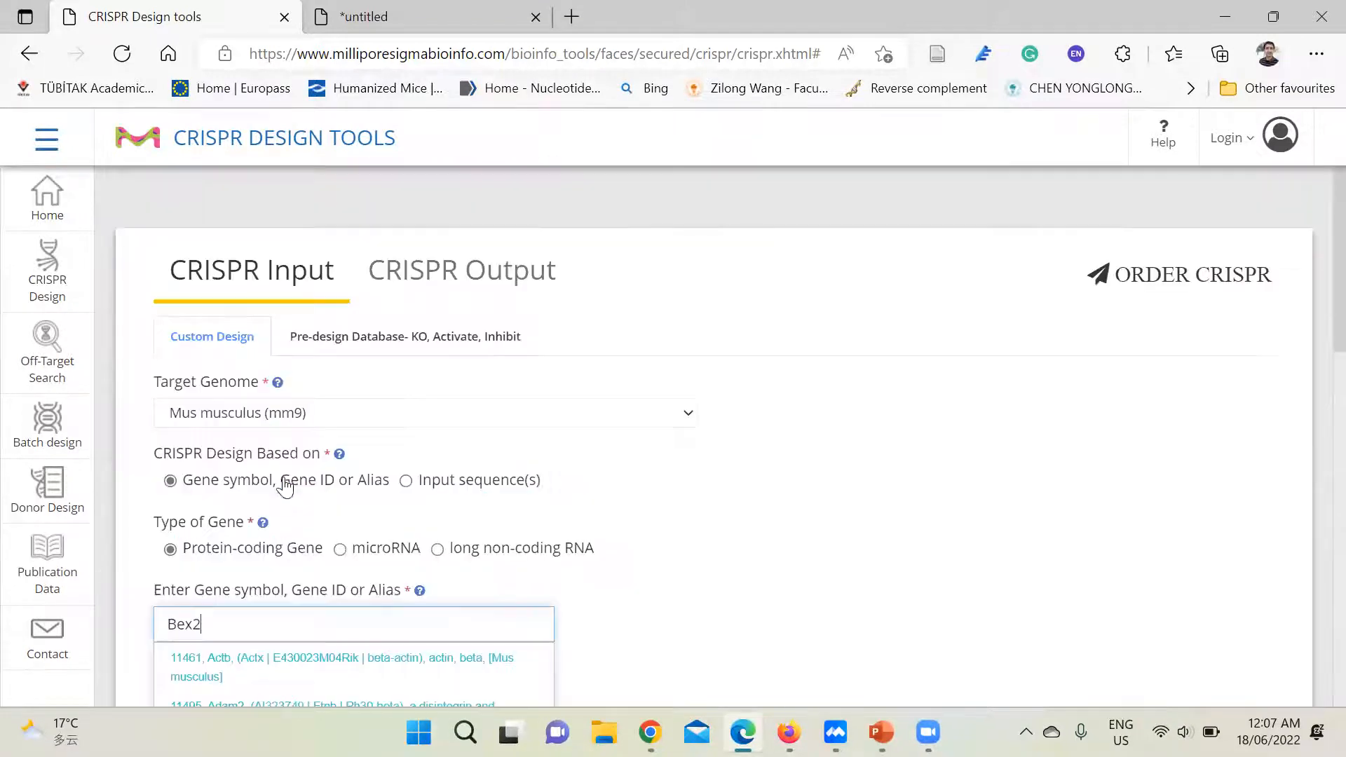
scroll(228, 456, down, 3)
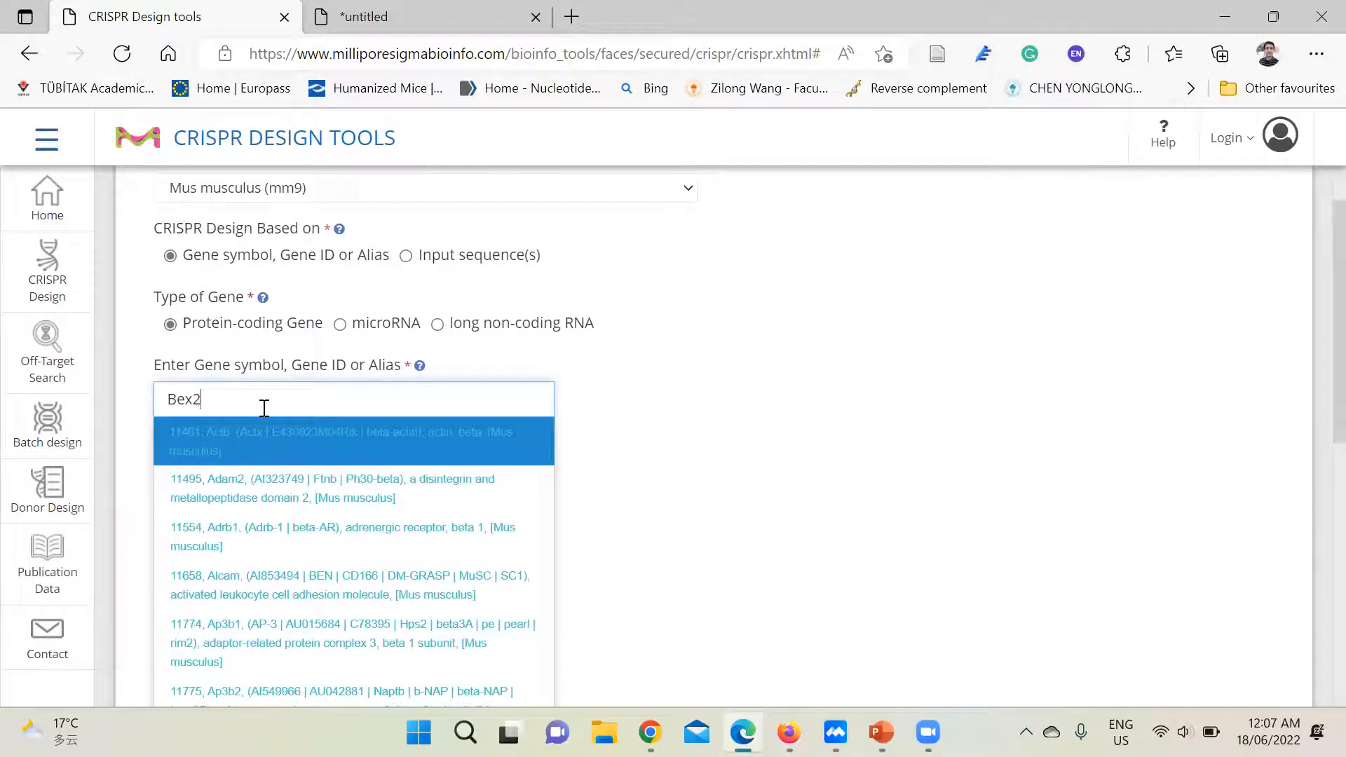
Replace the gene symbol with the full gene name "Brain Expressed X linked 2"
key(BackSpace)
key(BackSpace)
key(BackSpace)
key(BackSpace)
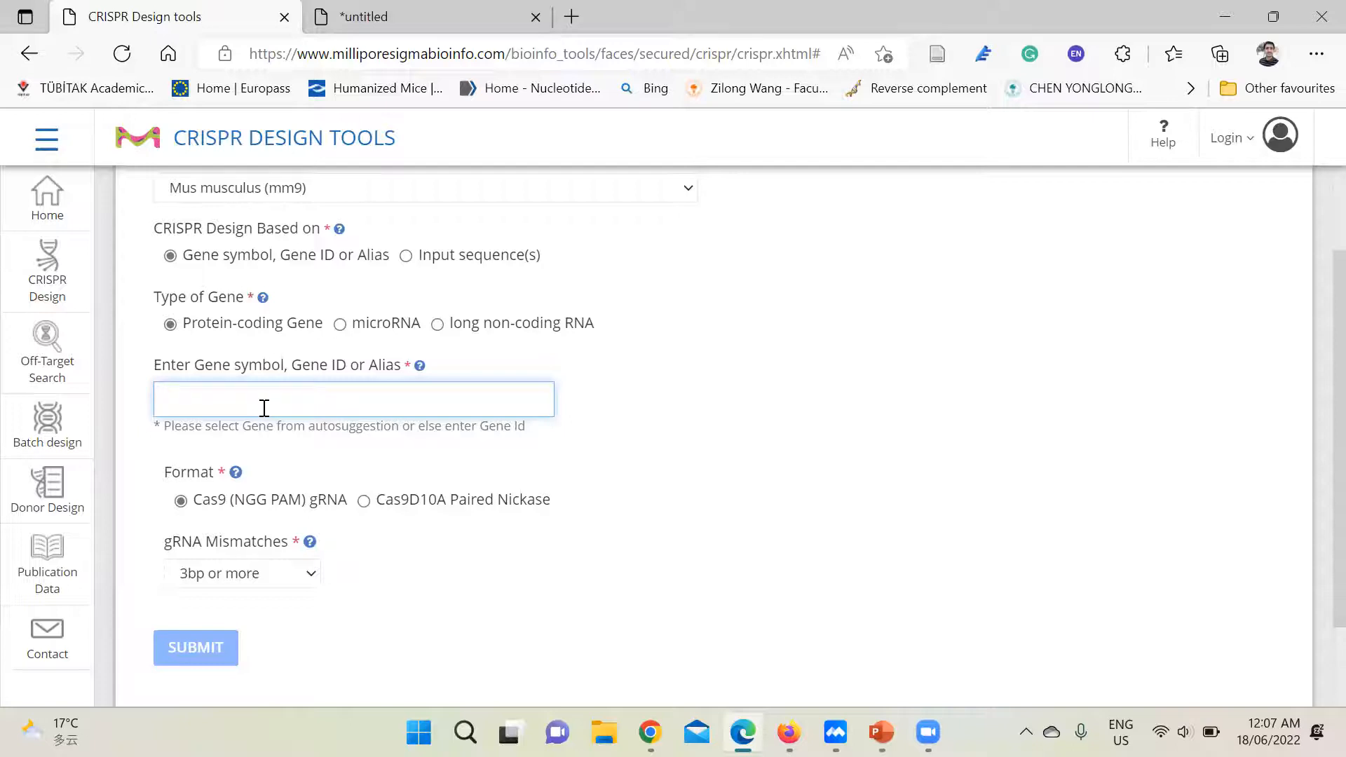
text(Be)
key(BackSpace)
text(rain)
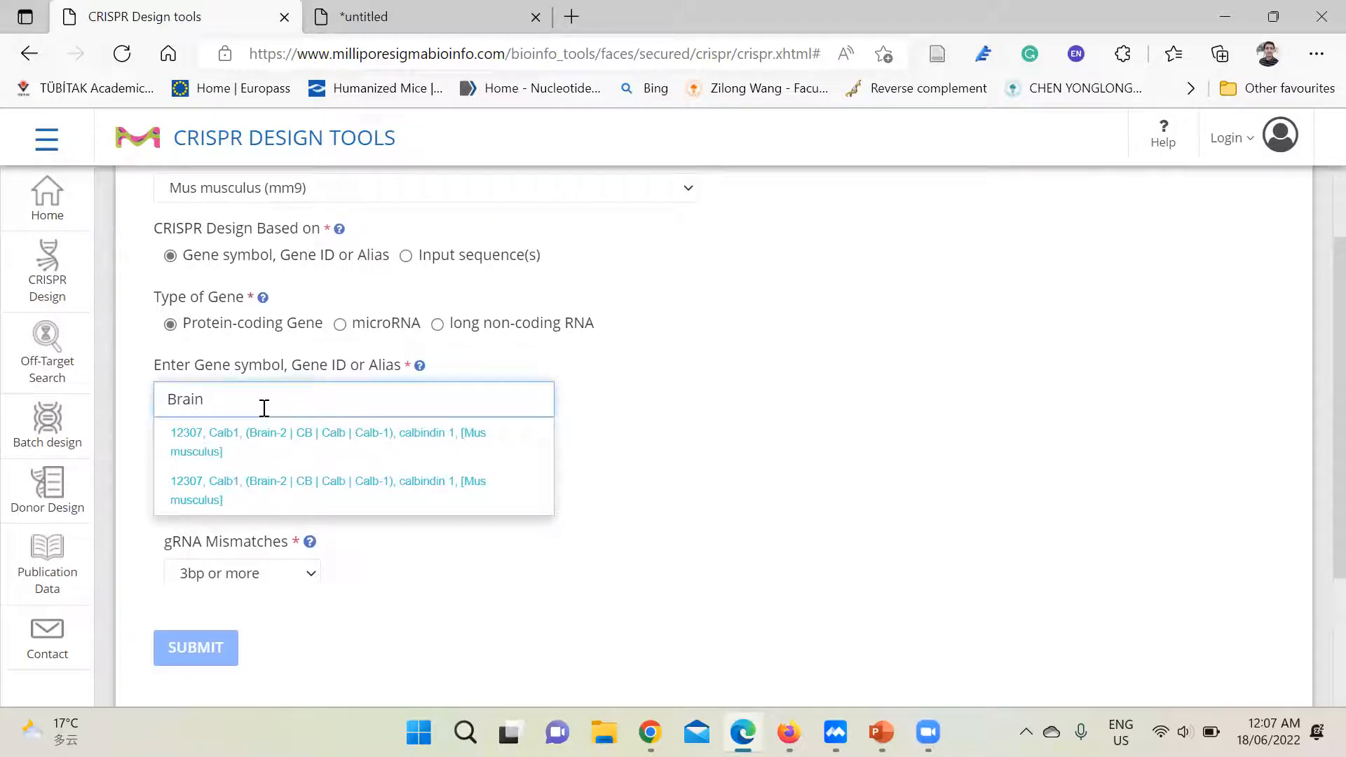
text( Expressed X linked)
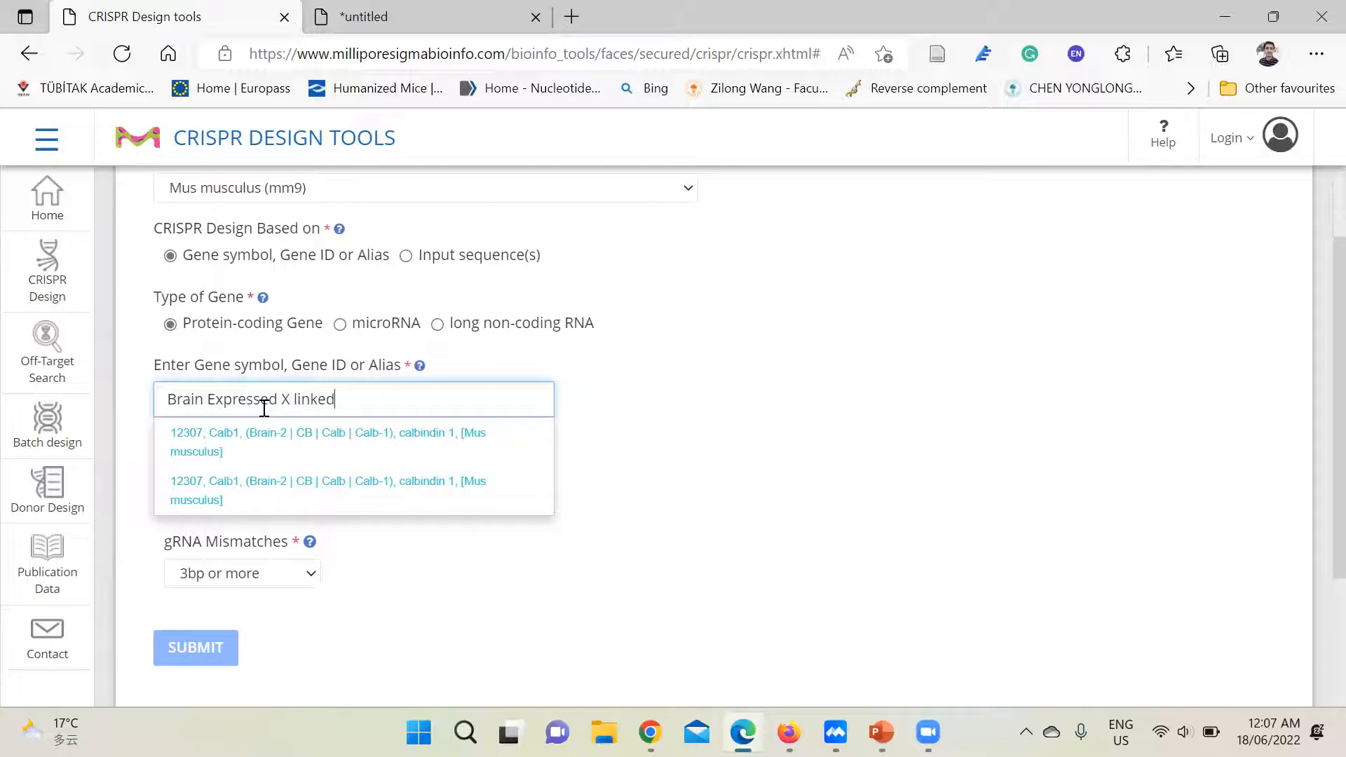
text( 2)
click(630, 409)
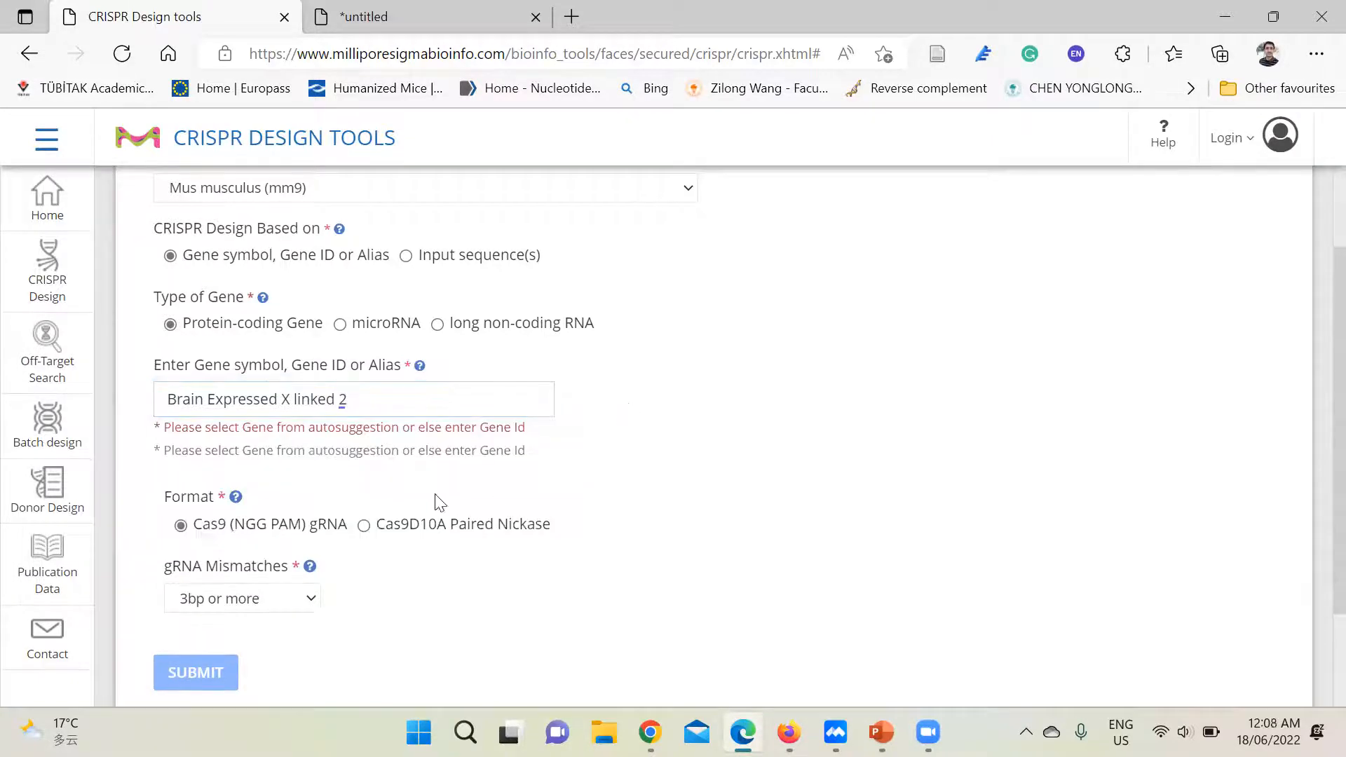
Reload the CRISPR design page and select Mus musculus (mm9) as the target genome
click(122, 63)
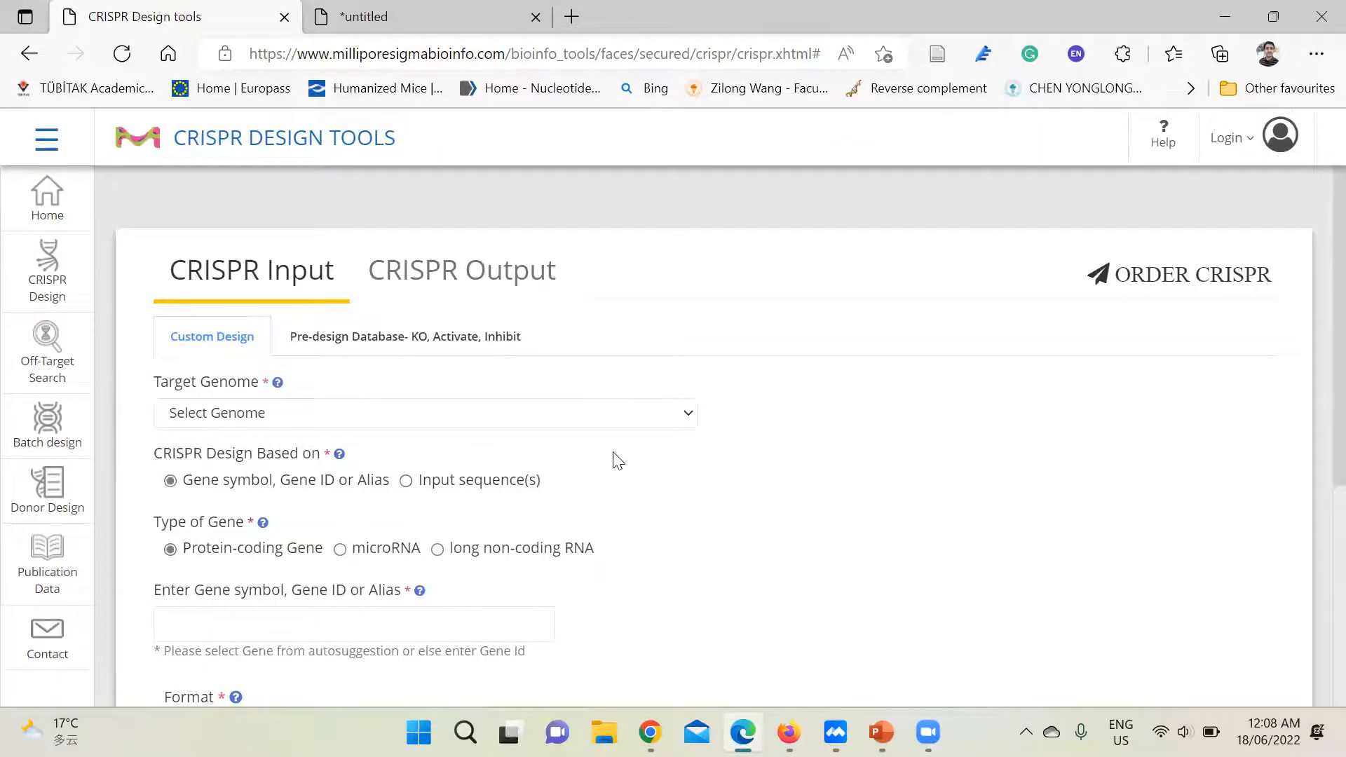
scroll(617, 457, down, 2)
scroll(619, 463, up, 1)
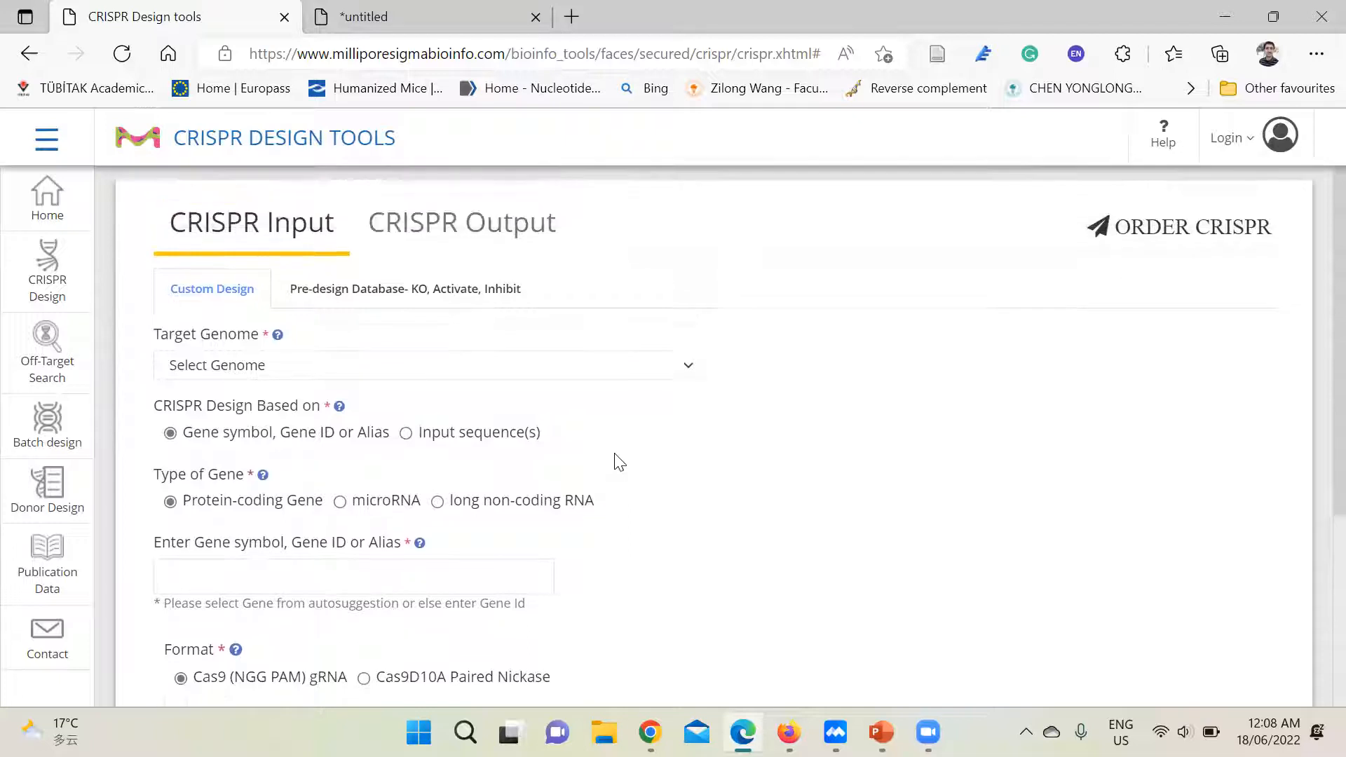
click(418, 367)
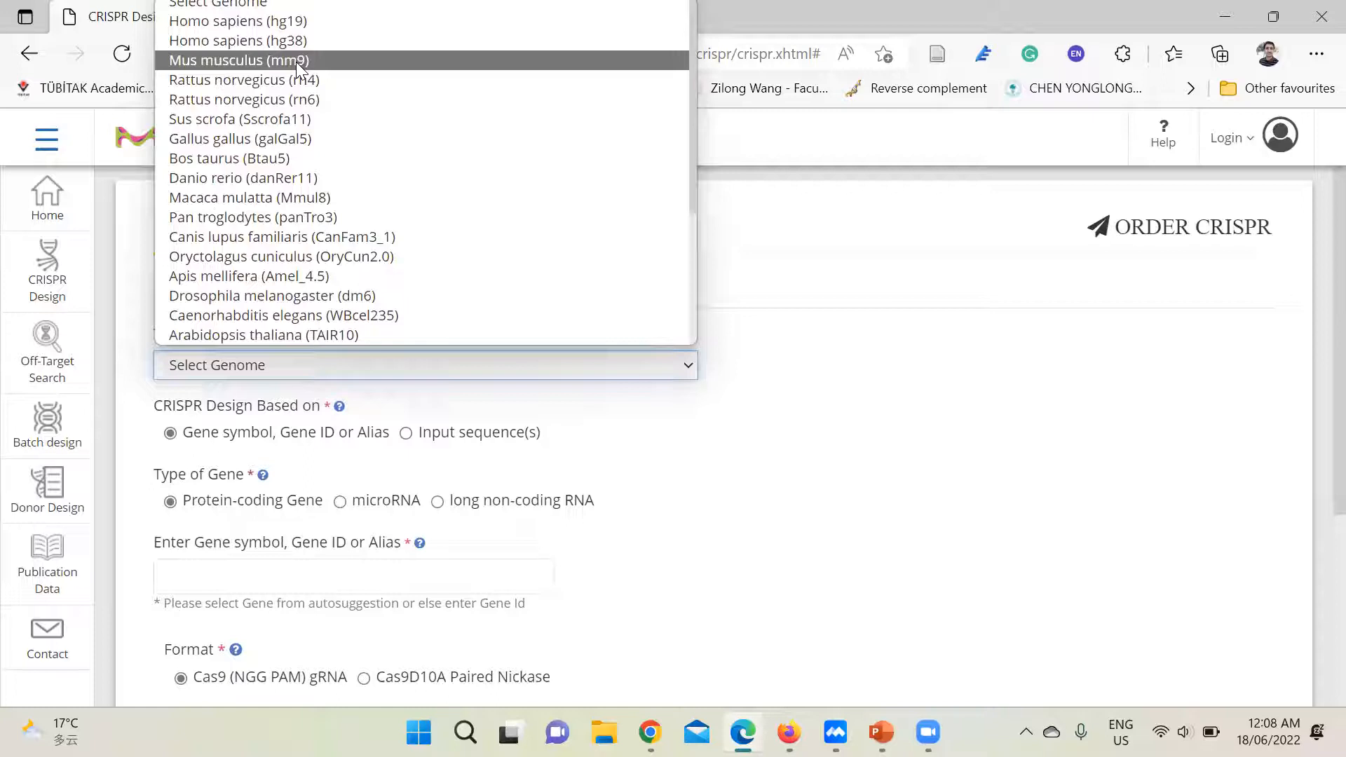
scroll(296, 62, up, 1)
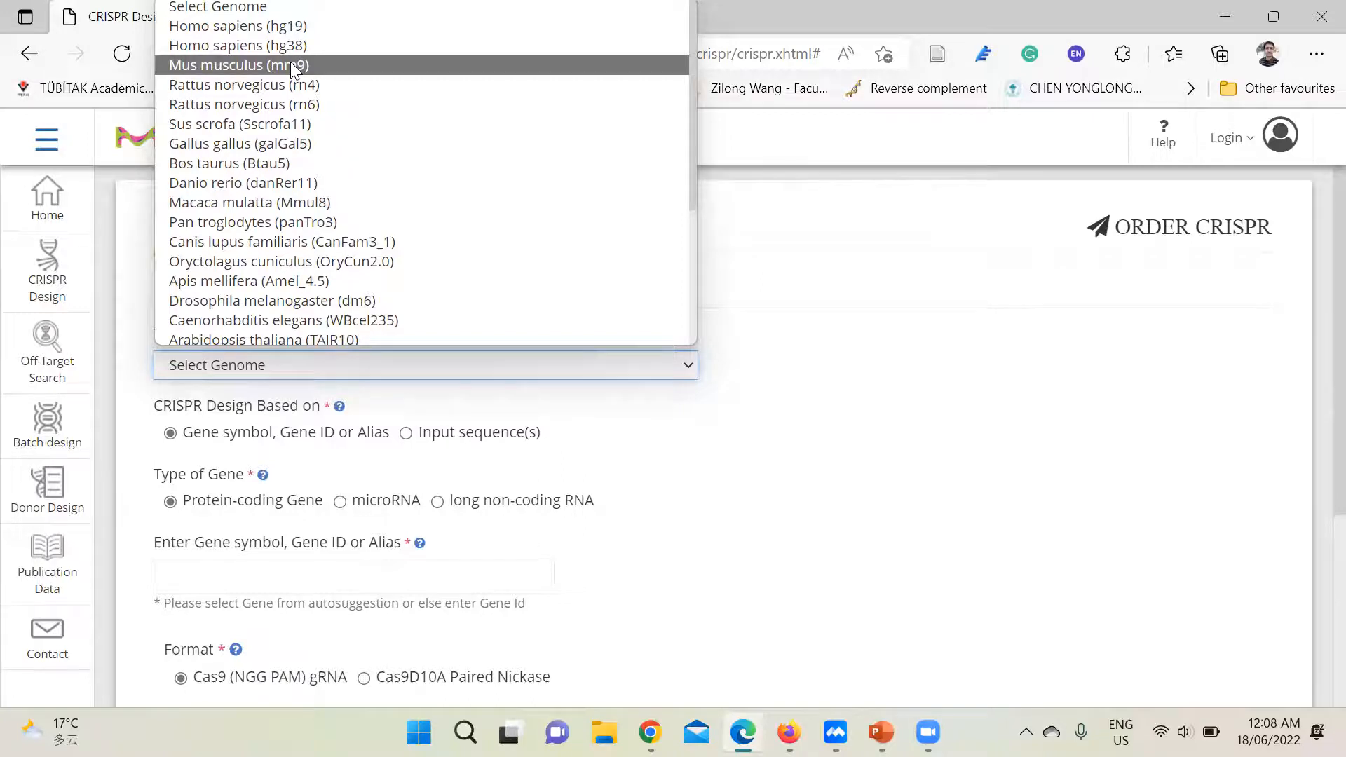
click(292, 64)
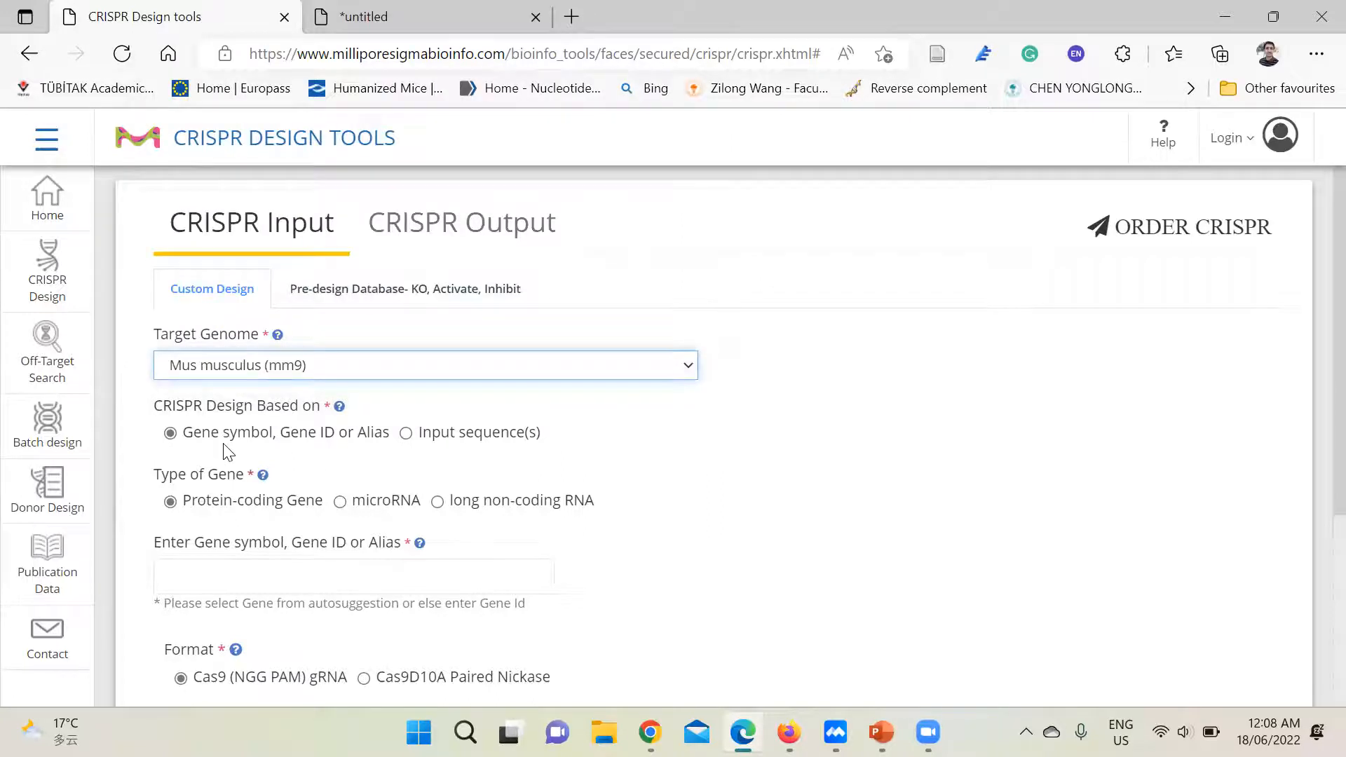
Enter Bex2 in the empty gene symbol field and dismiss the e-mail notification
scroll(232, 446, down, 1)
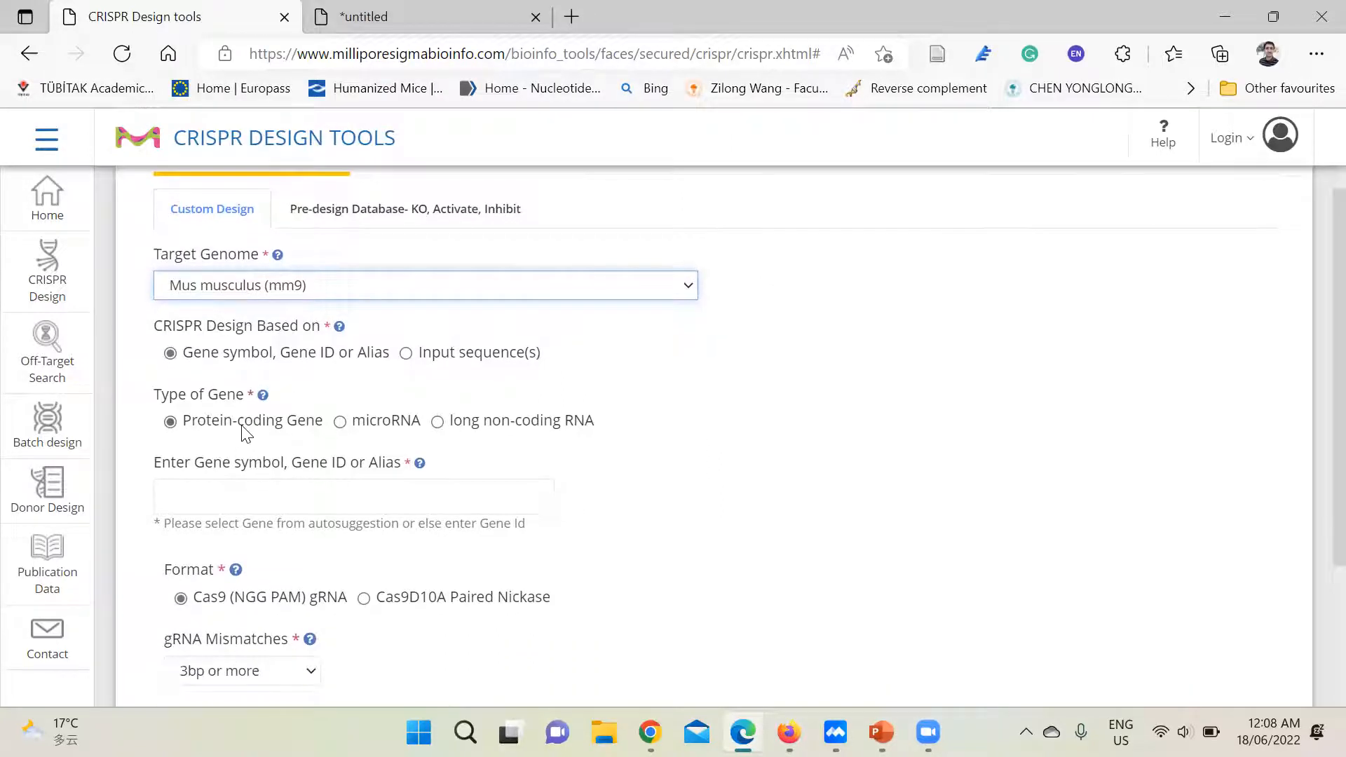
scroll(246, 432, down, 1)
scroll(242, 432, down, 1)
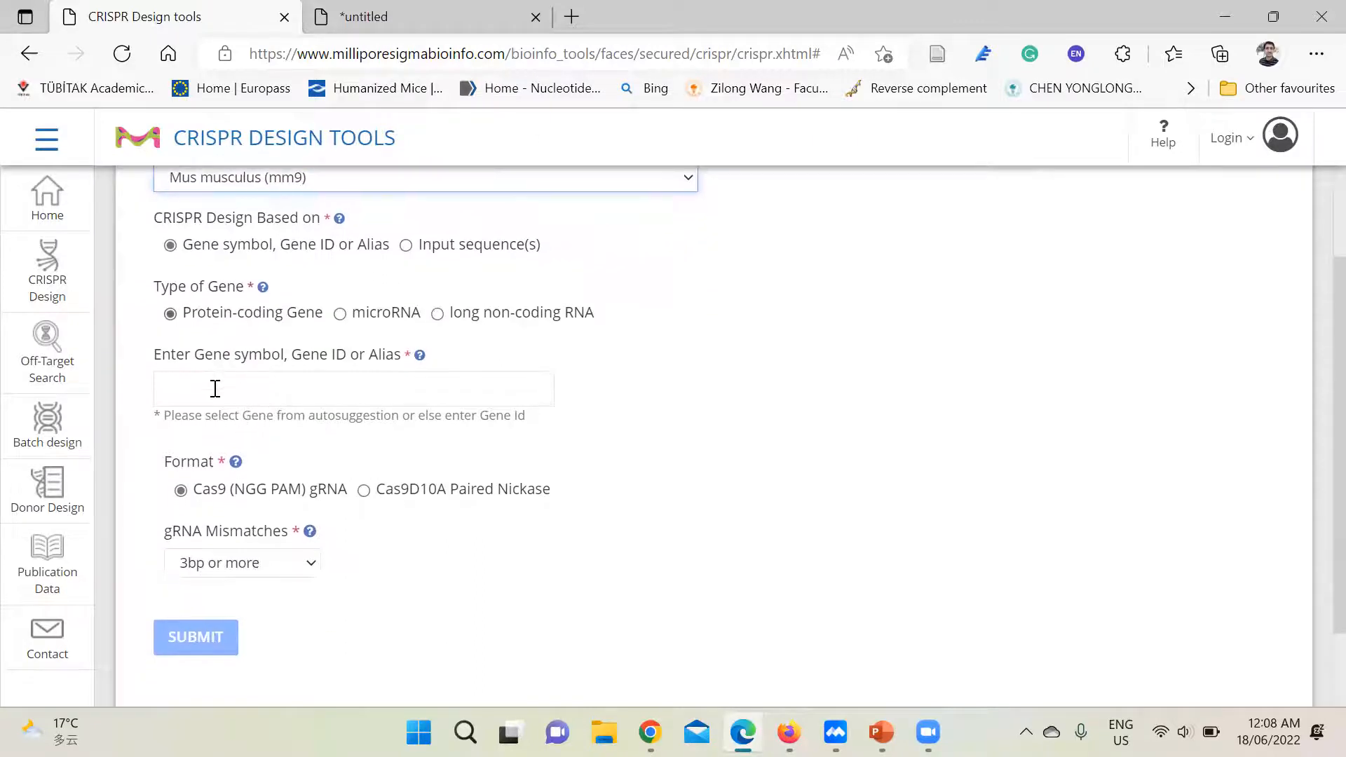
click(215, 389)
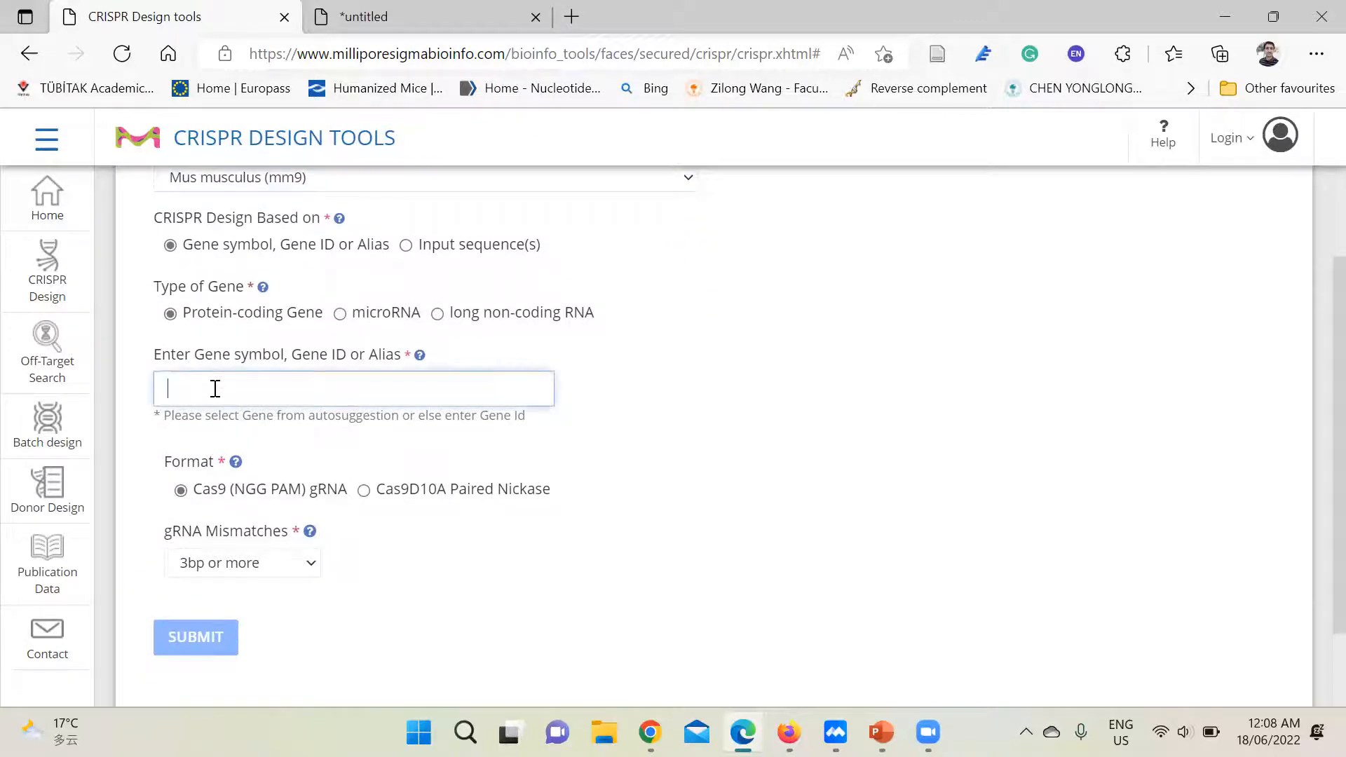
text(Bex2)
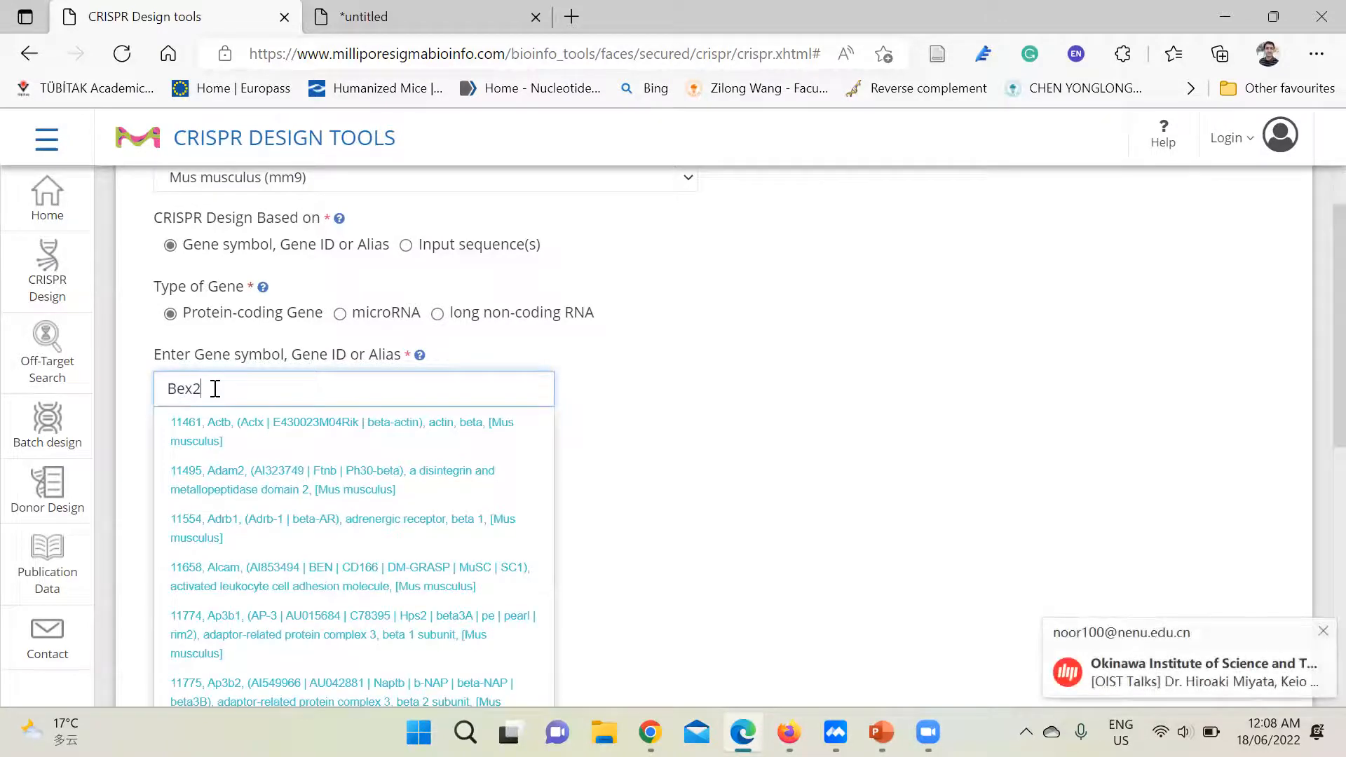
click(1318, 633)
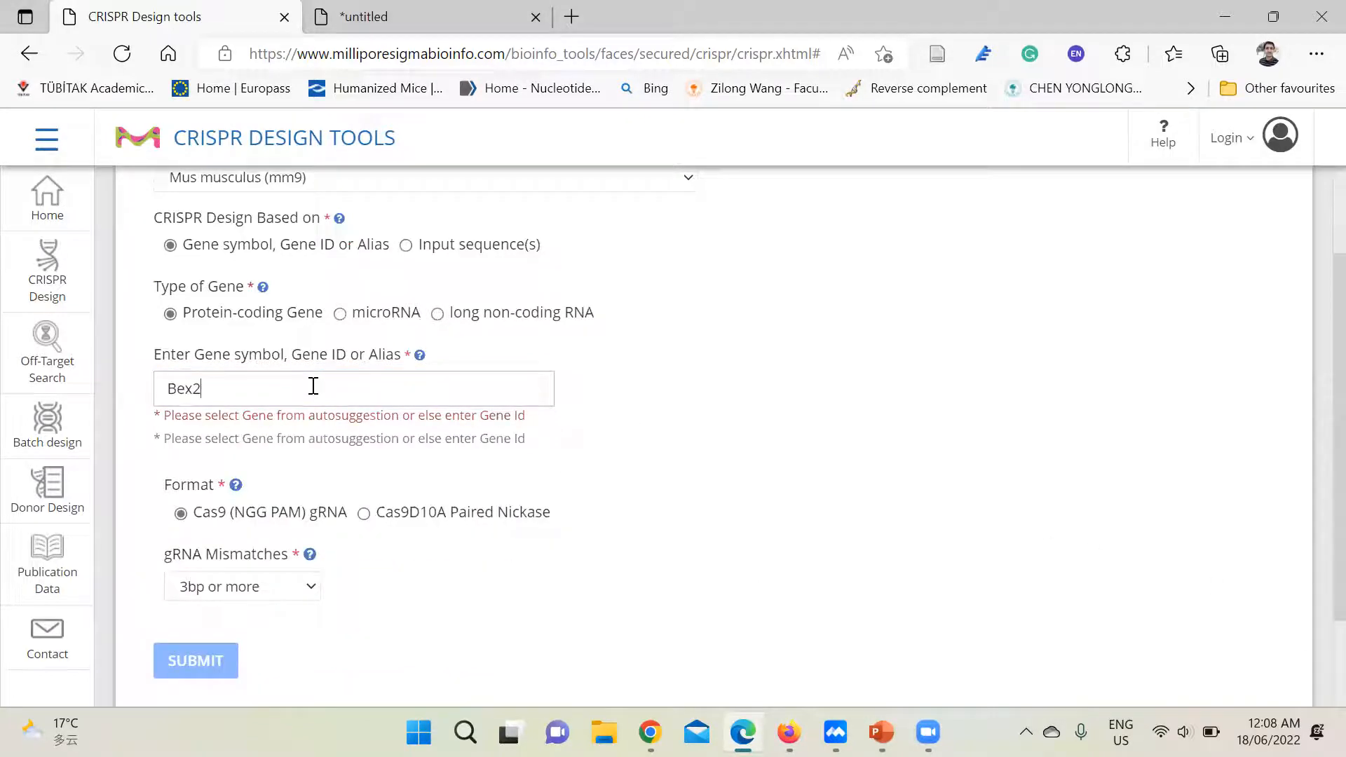
Clear the gene symbol field and enter Bex2 again to bring up the gene suggestions
key(BackSpace)
key(BackSpace)
key(BackSpace)
key(BackSpace)
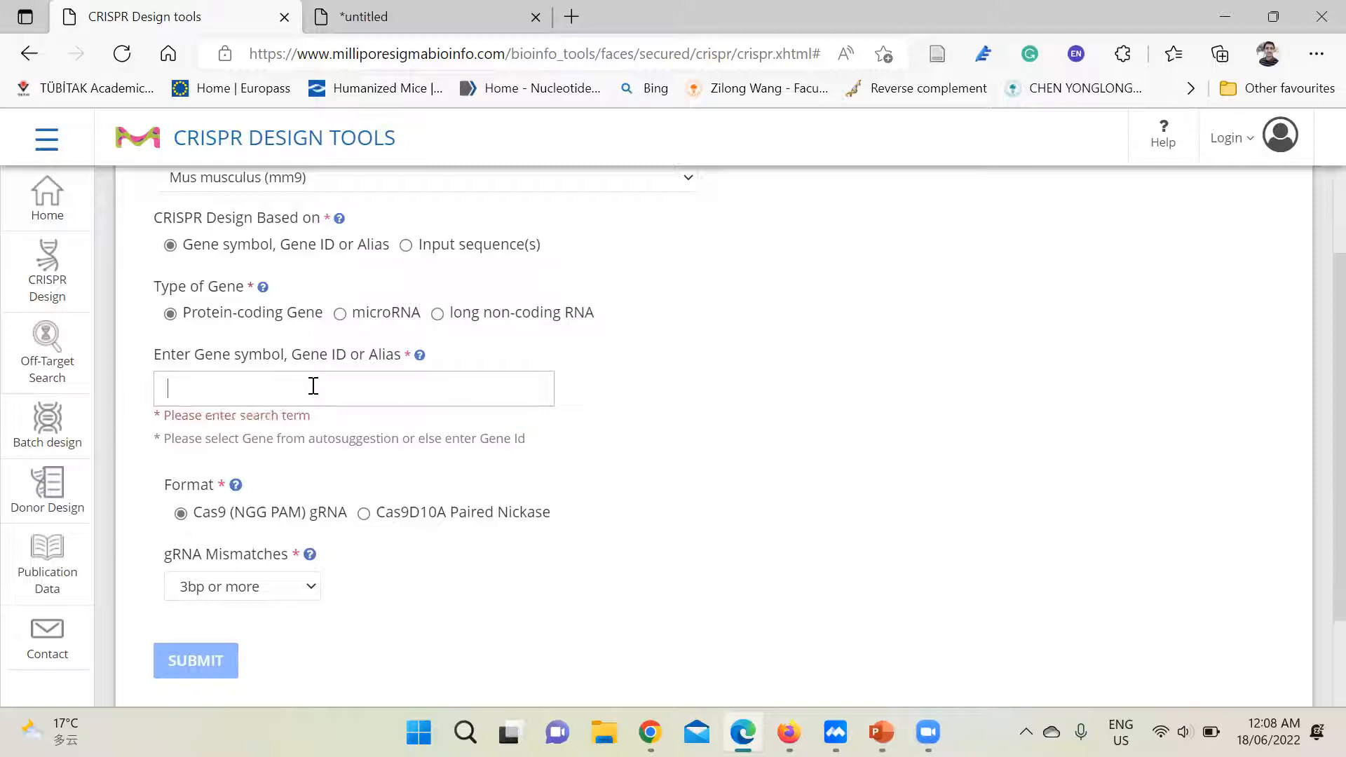
text(ex)
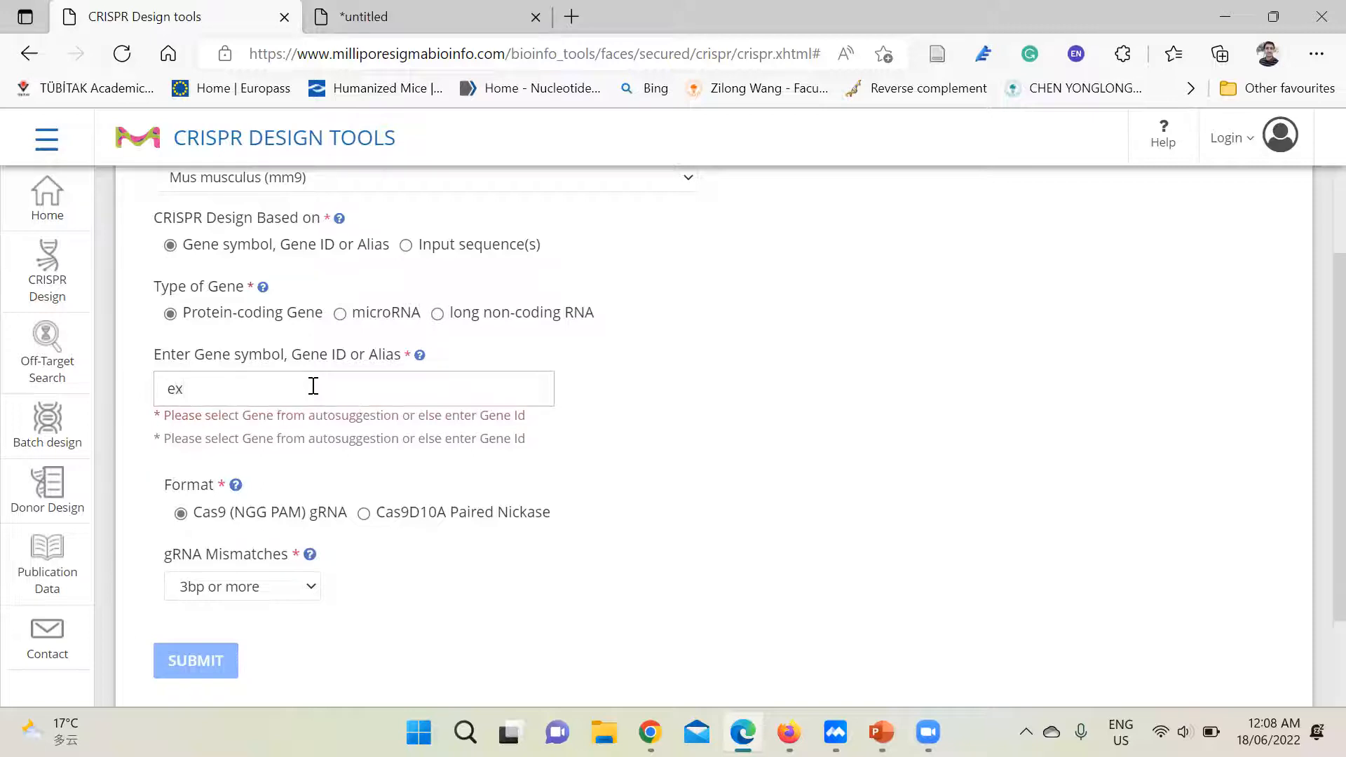
key(BackSpace)
key(BackSpace)
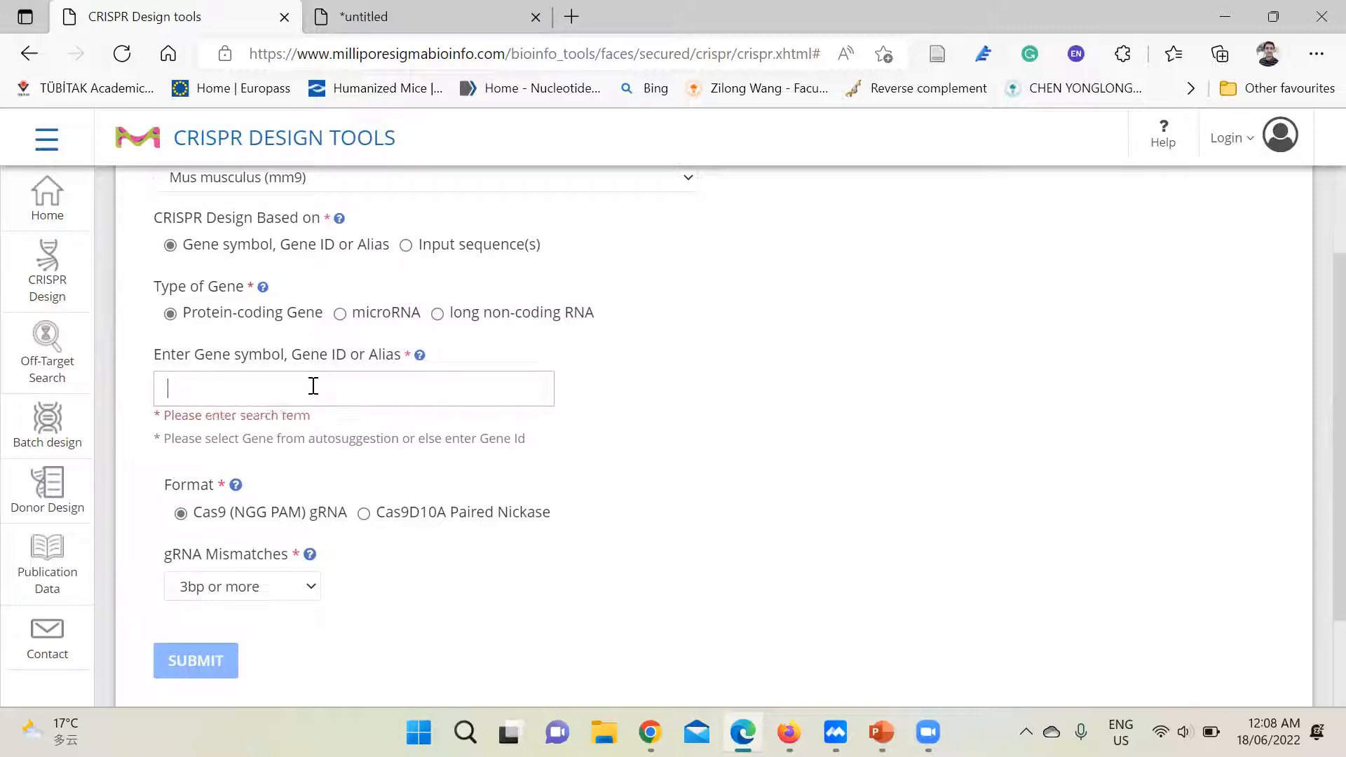
text(B)
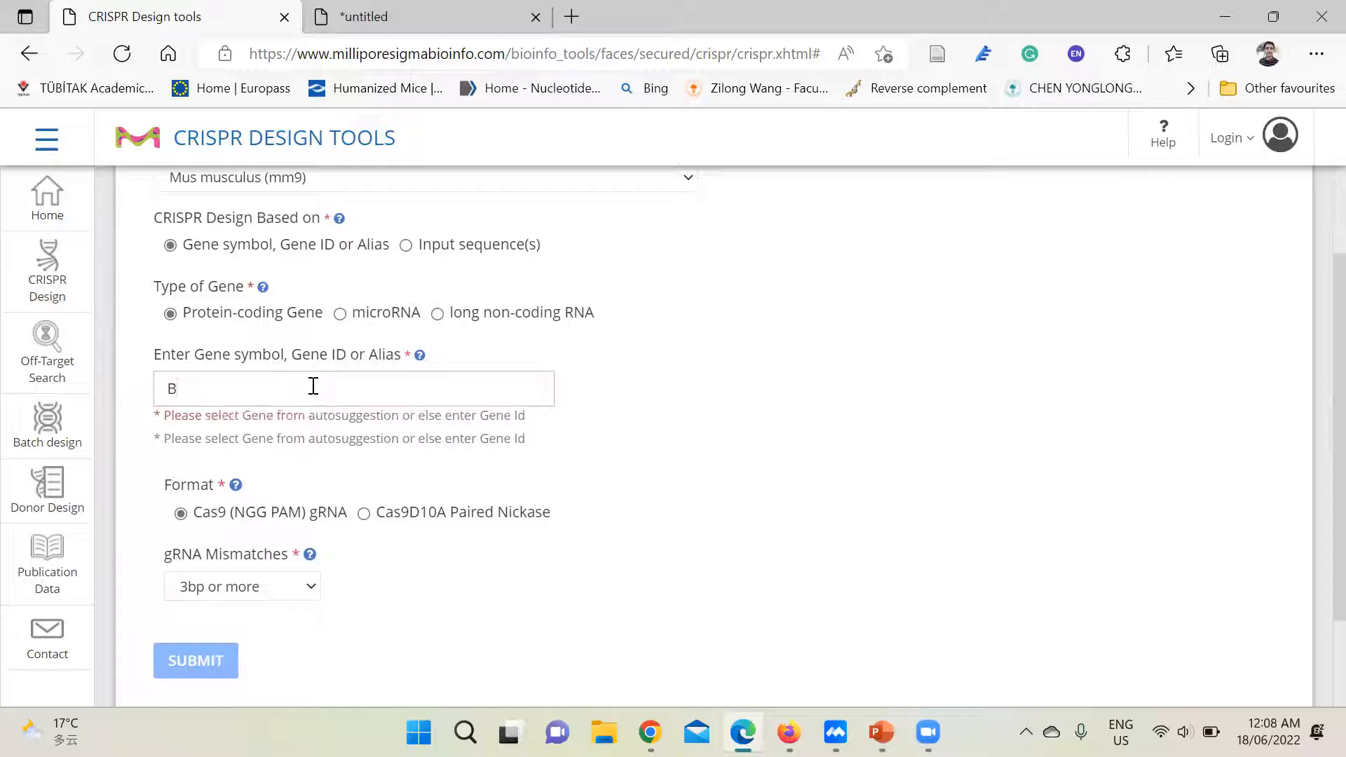
text(ex2)
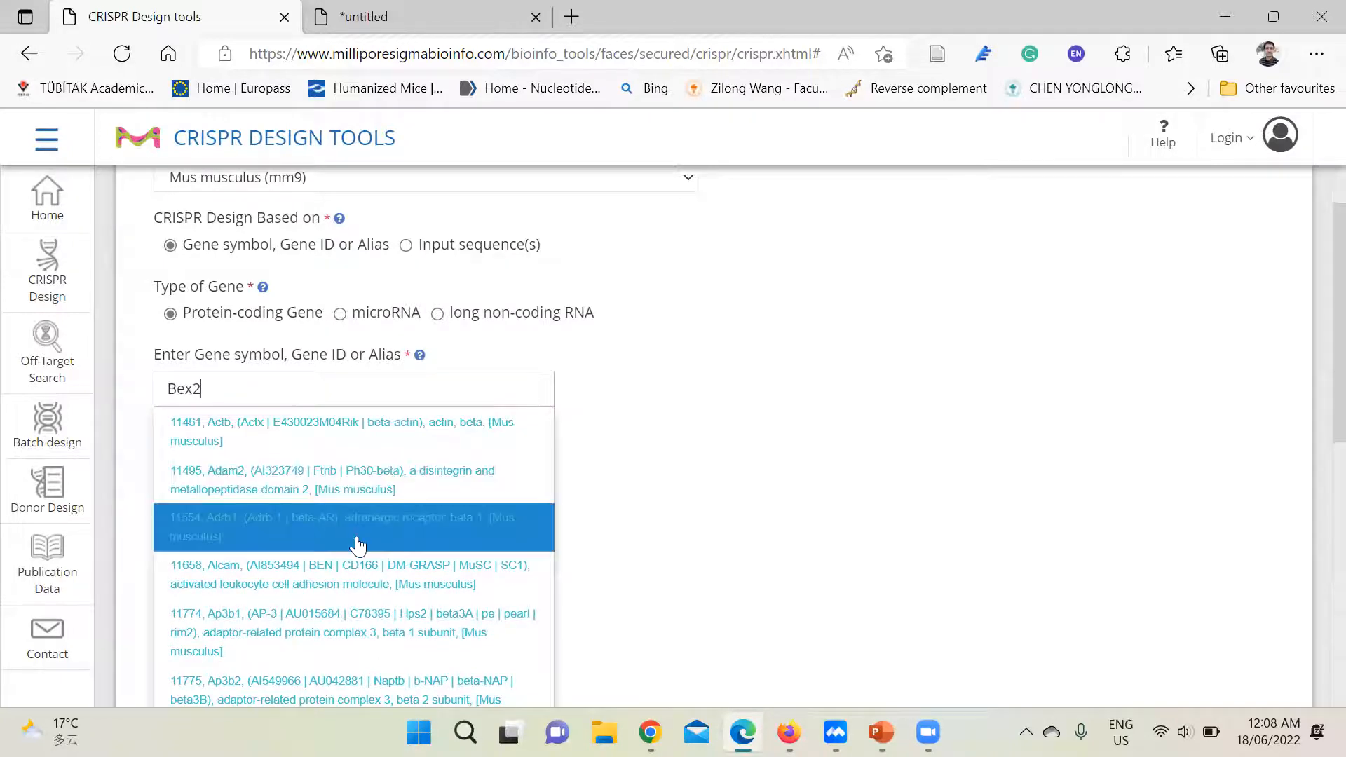
Look through the gene suggestions listed for Bex2, and clear the gene symbol field
scroll(357, 544, down, 1)
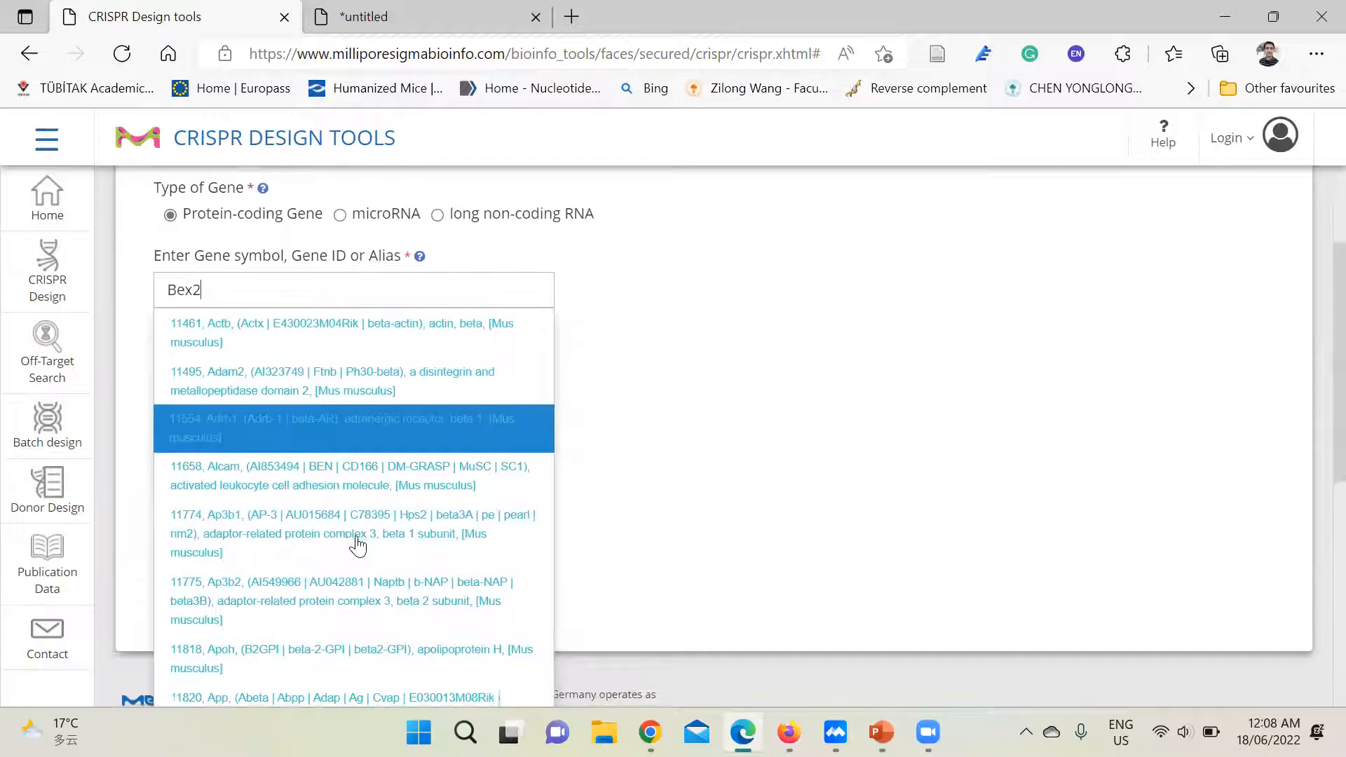
scroll(358, 545, down, 1)
scroll(358, 545, down, 2)
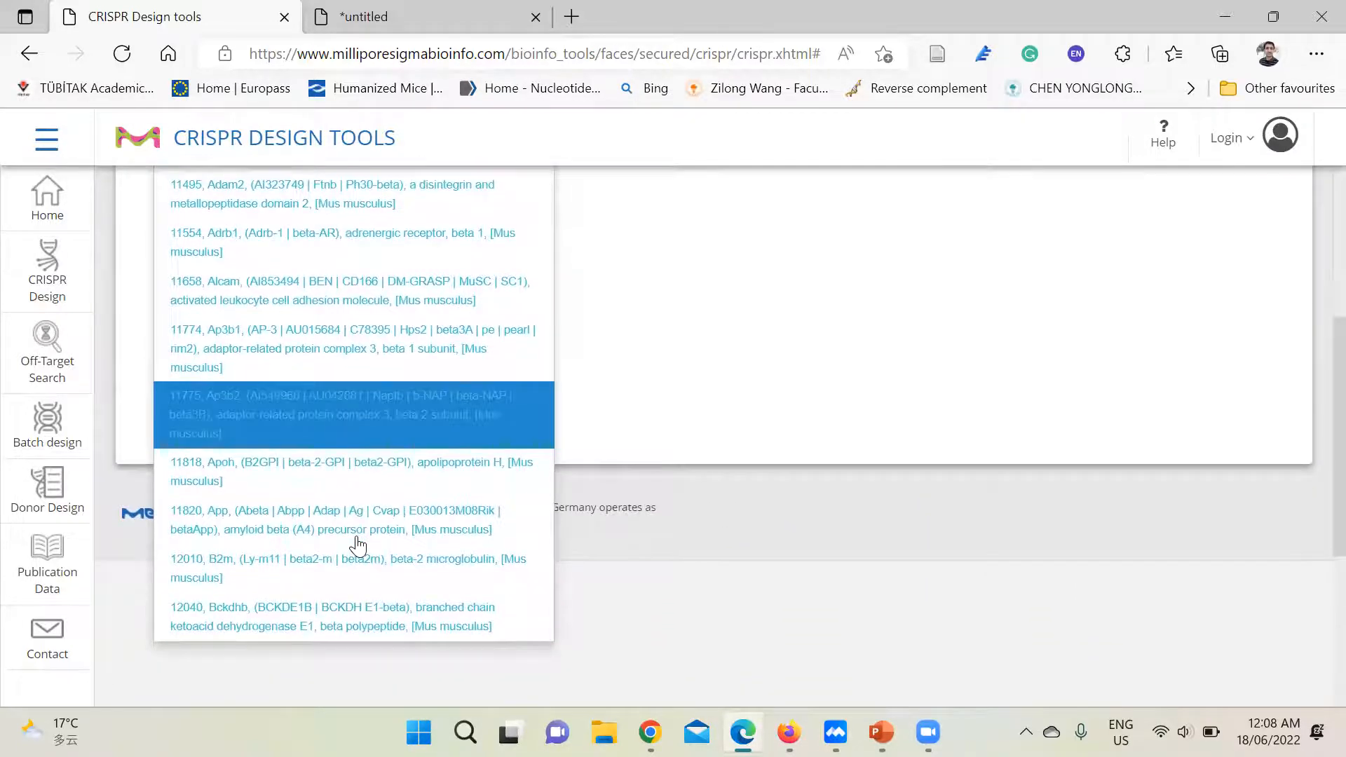
scroll(358, 545, up, 3)
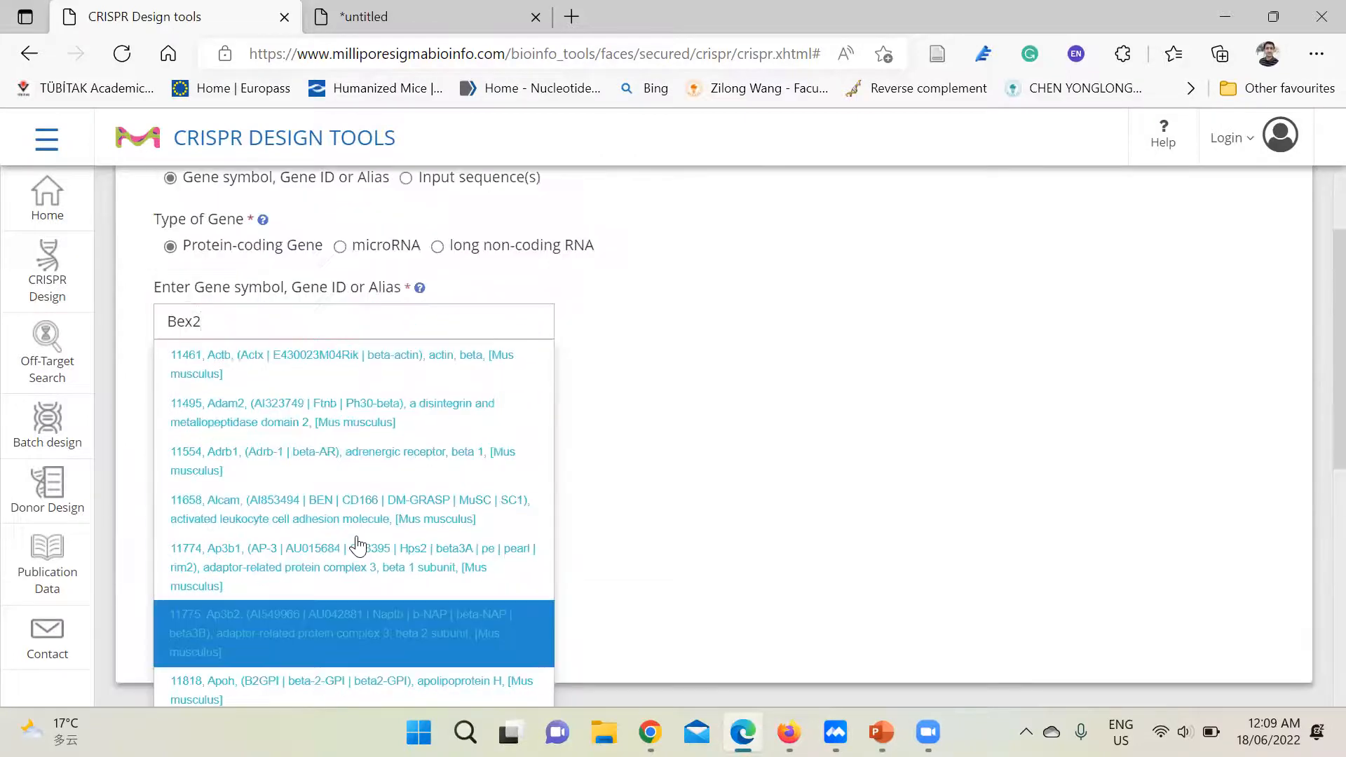
key(BackSpace)
key(BackSpace)
key(BackSpace)
key(BackSpace)
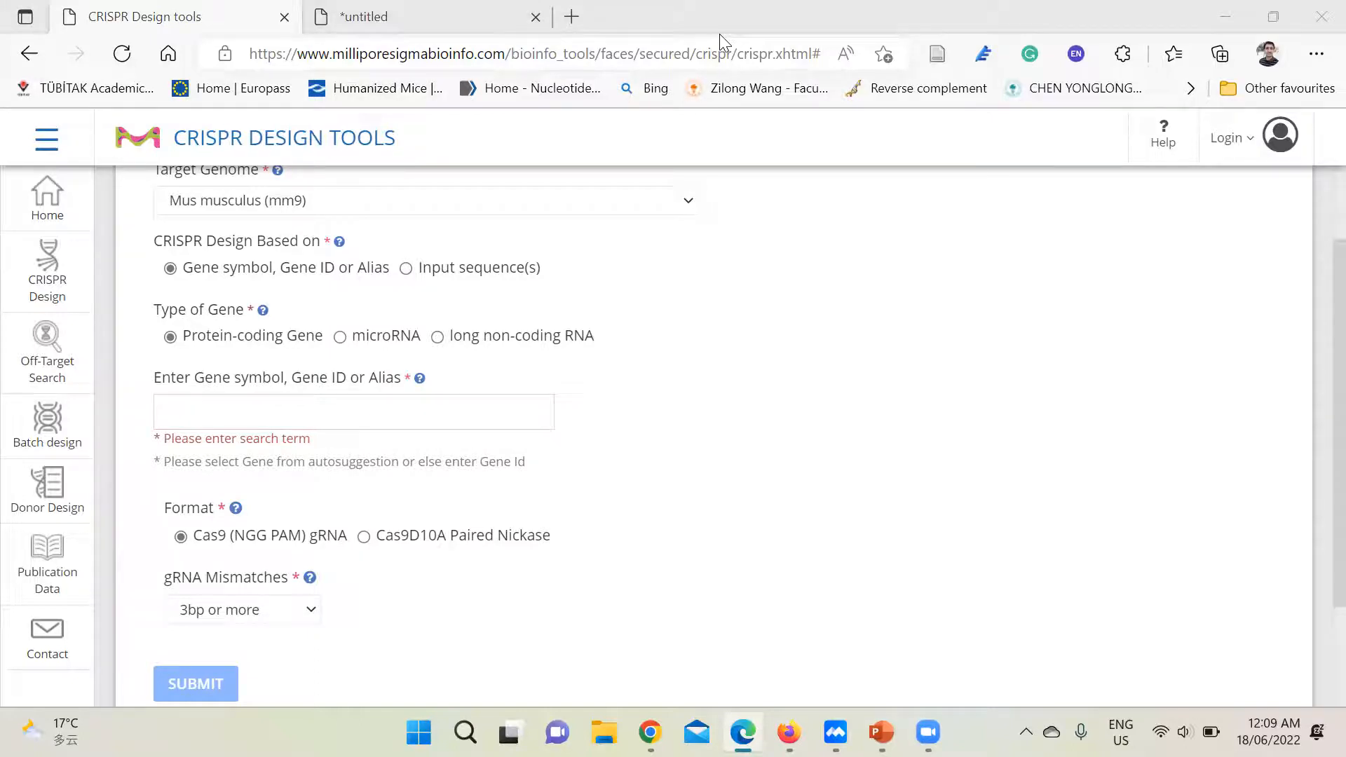
Search the web for ncbi in a new browser tab and open the NCBI Nucleotide database
click(573, 16)
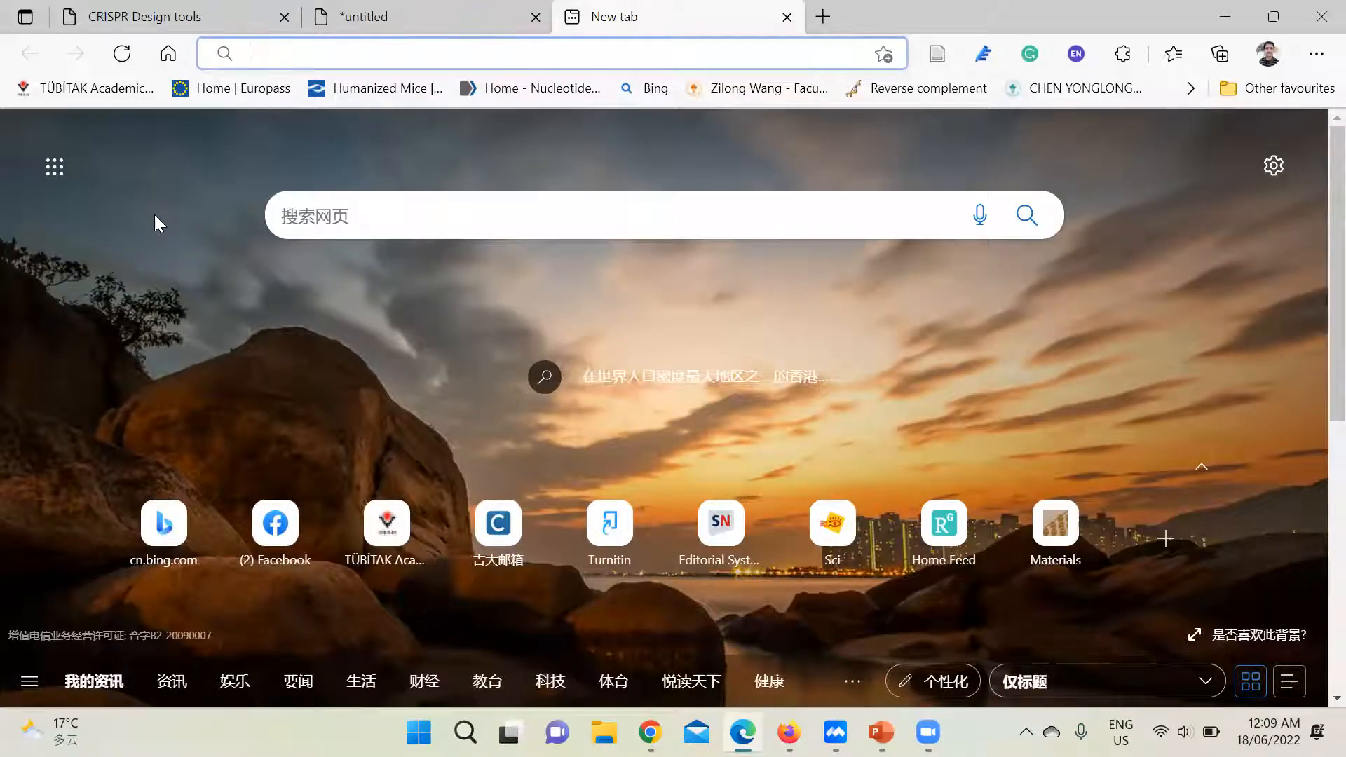
text(ncb)
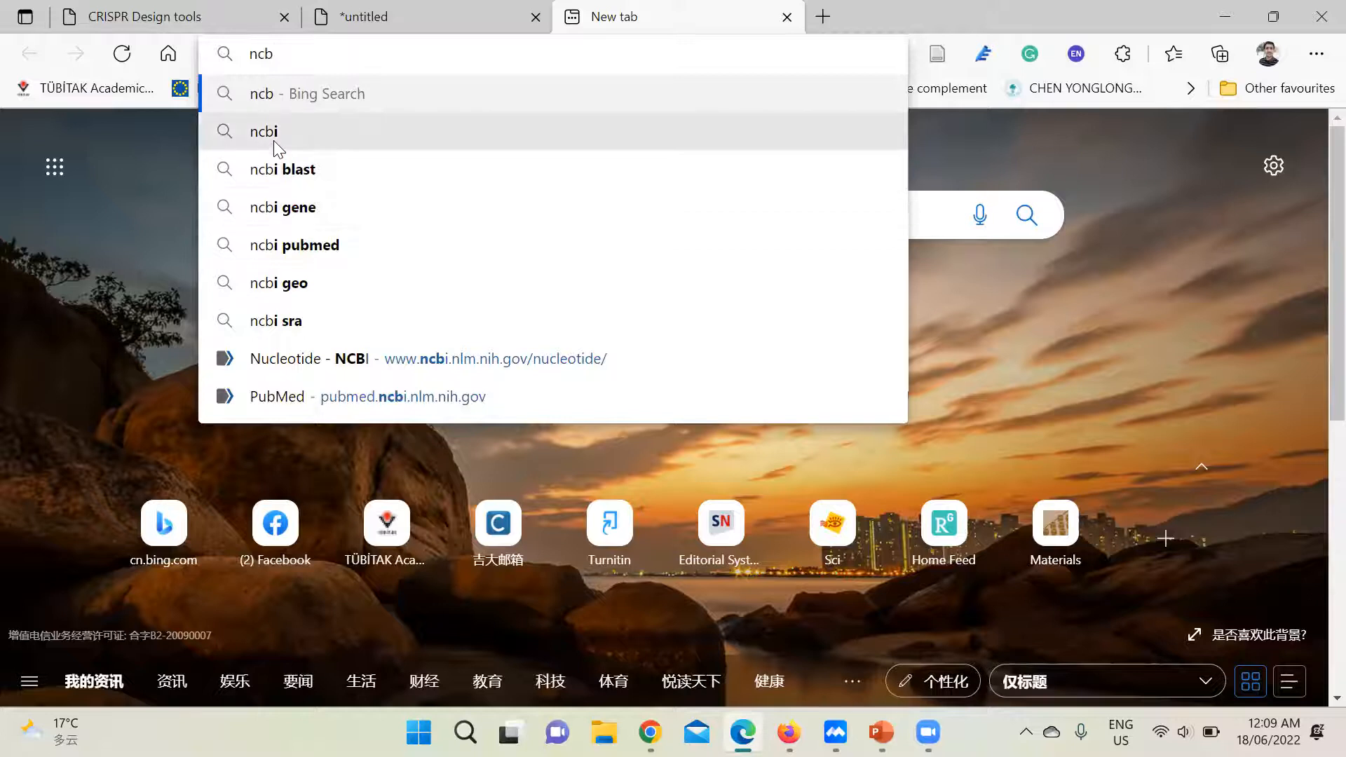
key(Down)
key(Return)
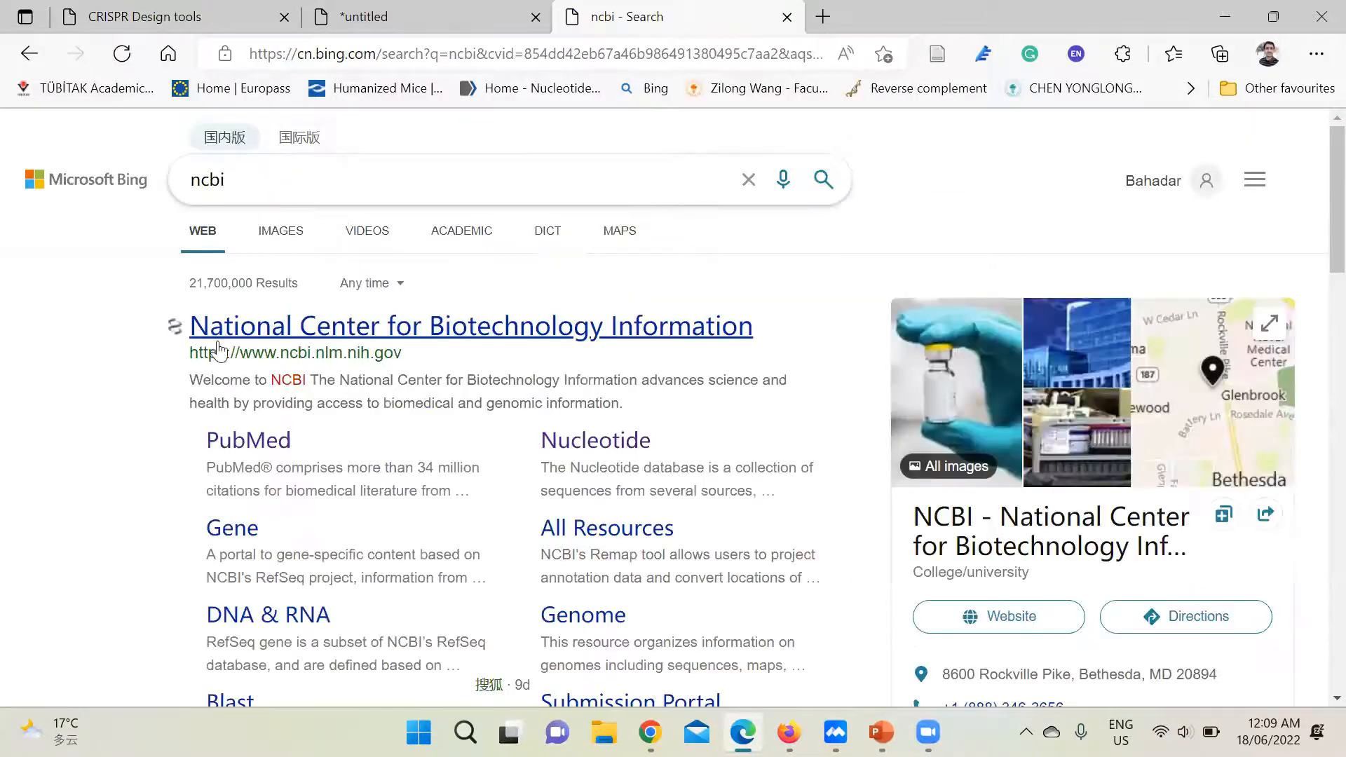
scroll(129, 511, down, 2)
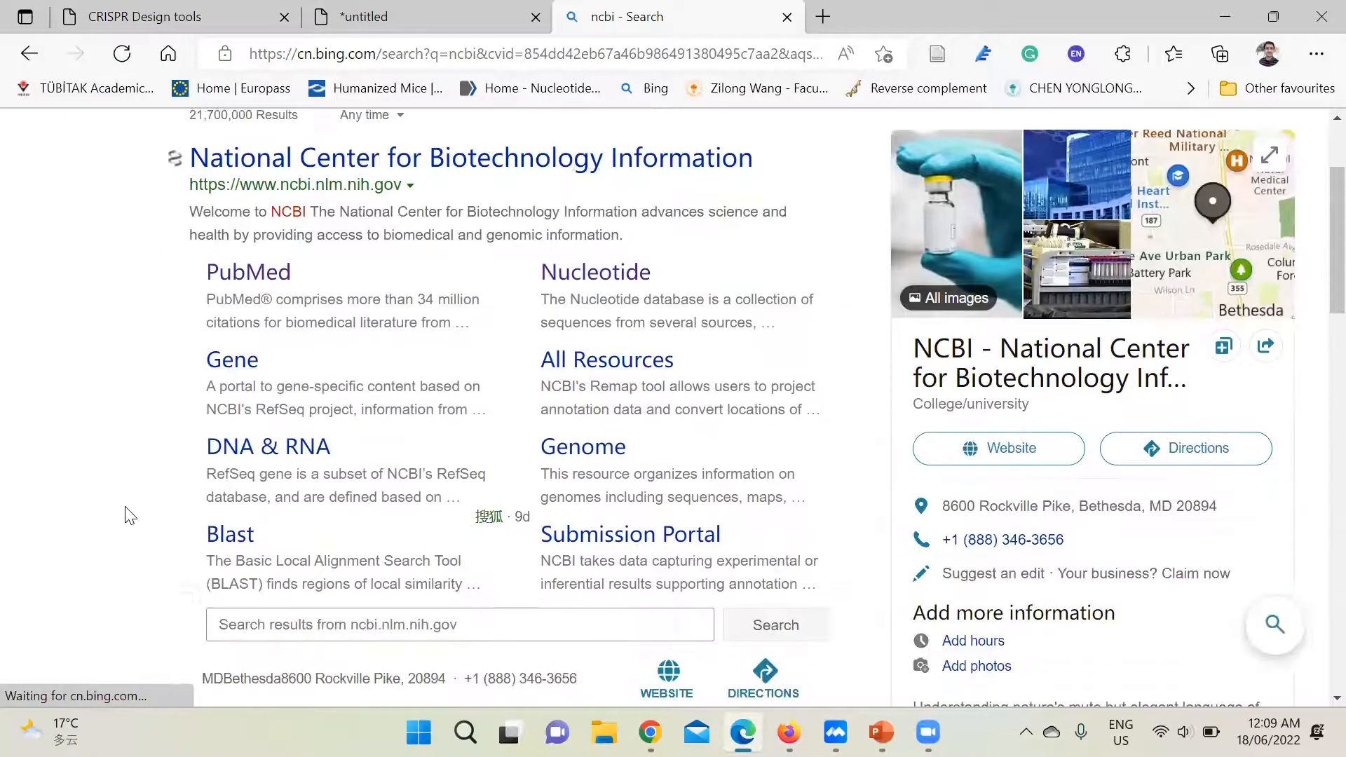
click(622, 271)
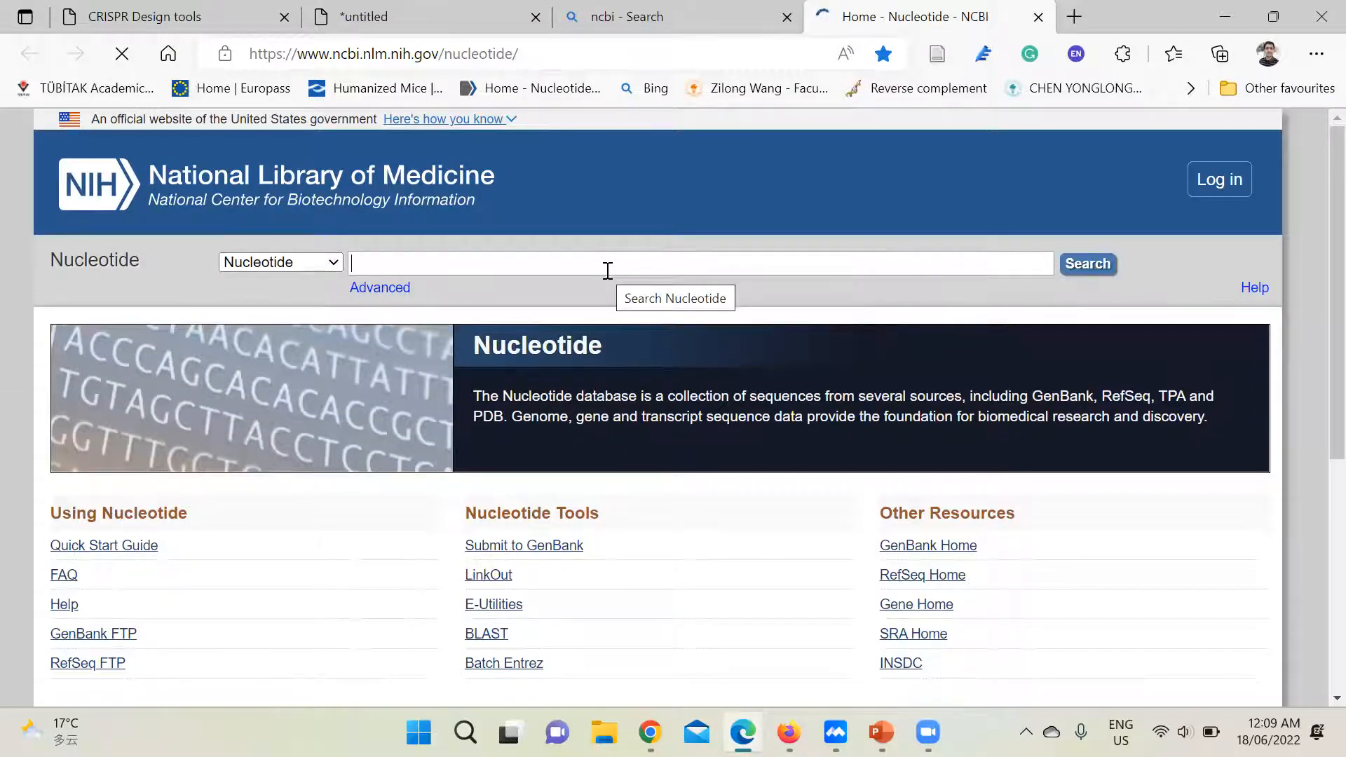
Search the Nucleotide database for Mus musculus Bex2 and copy the gene's Gene ID, 12069
text(Bex2)
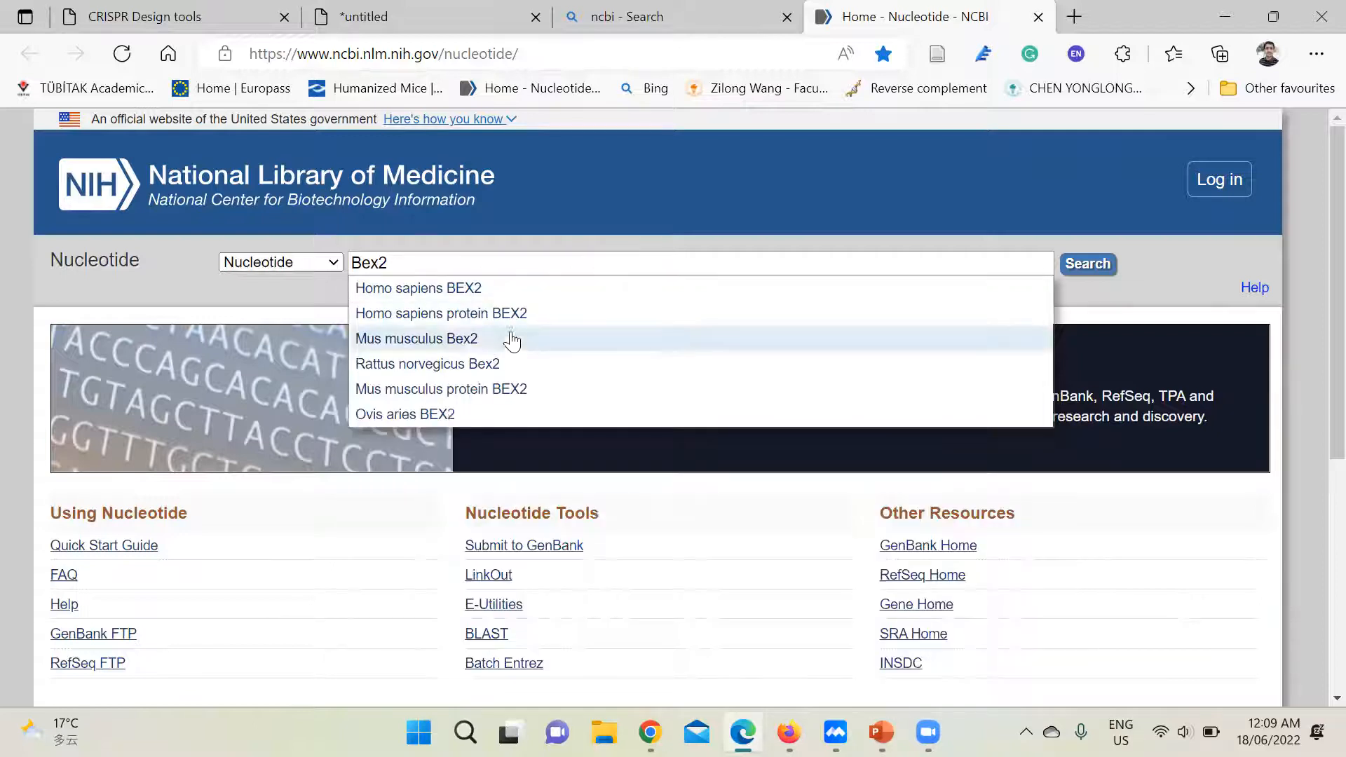
click(447, 340)
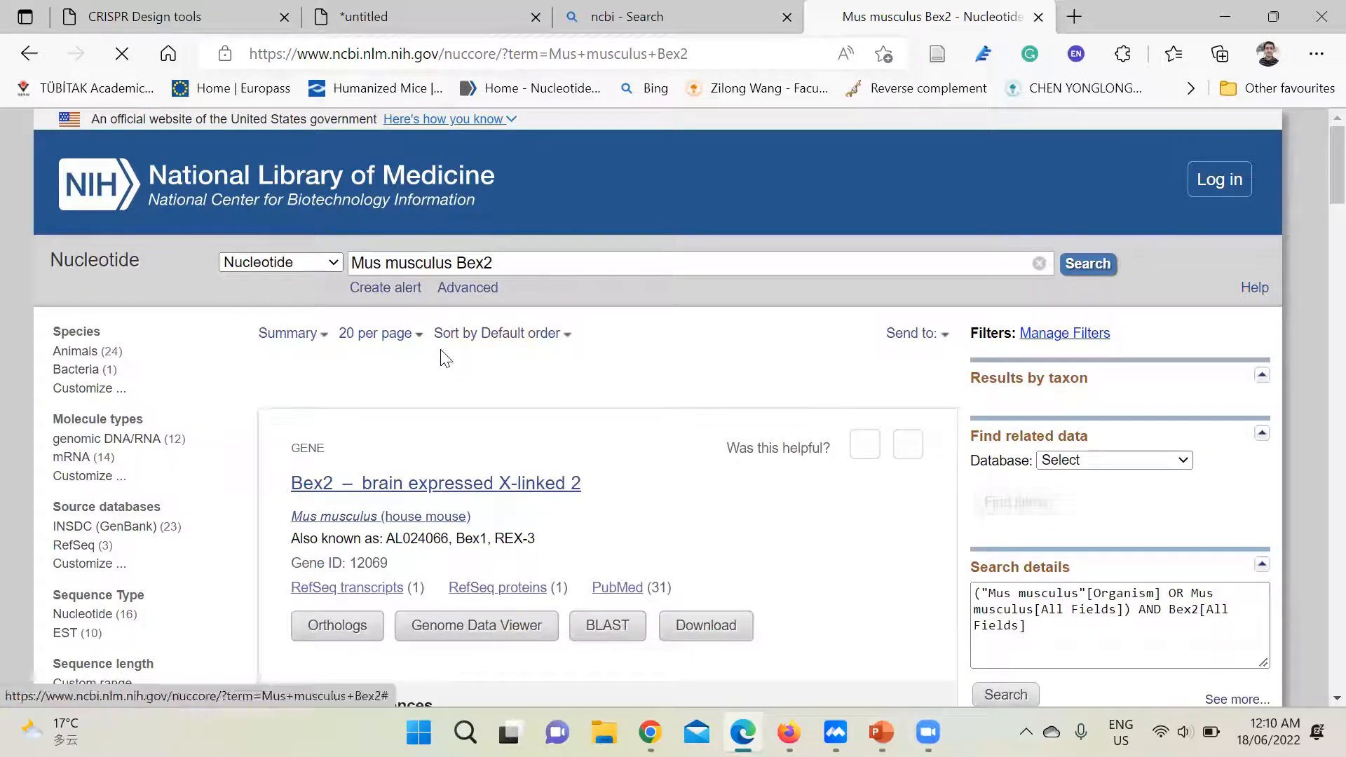
scroll(459, 407, down, 1)
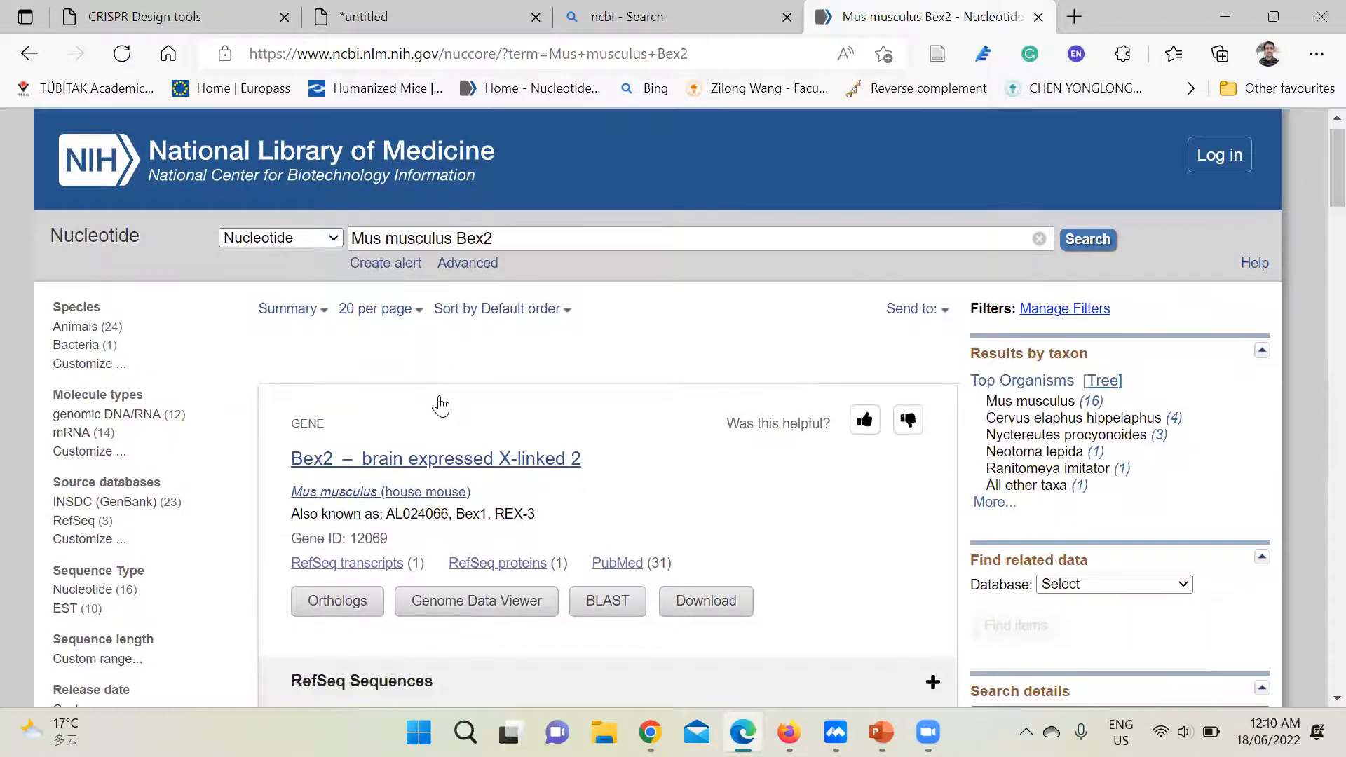
drag(349, 470, 390, 471)
key(ctrl+c)
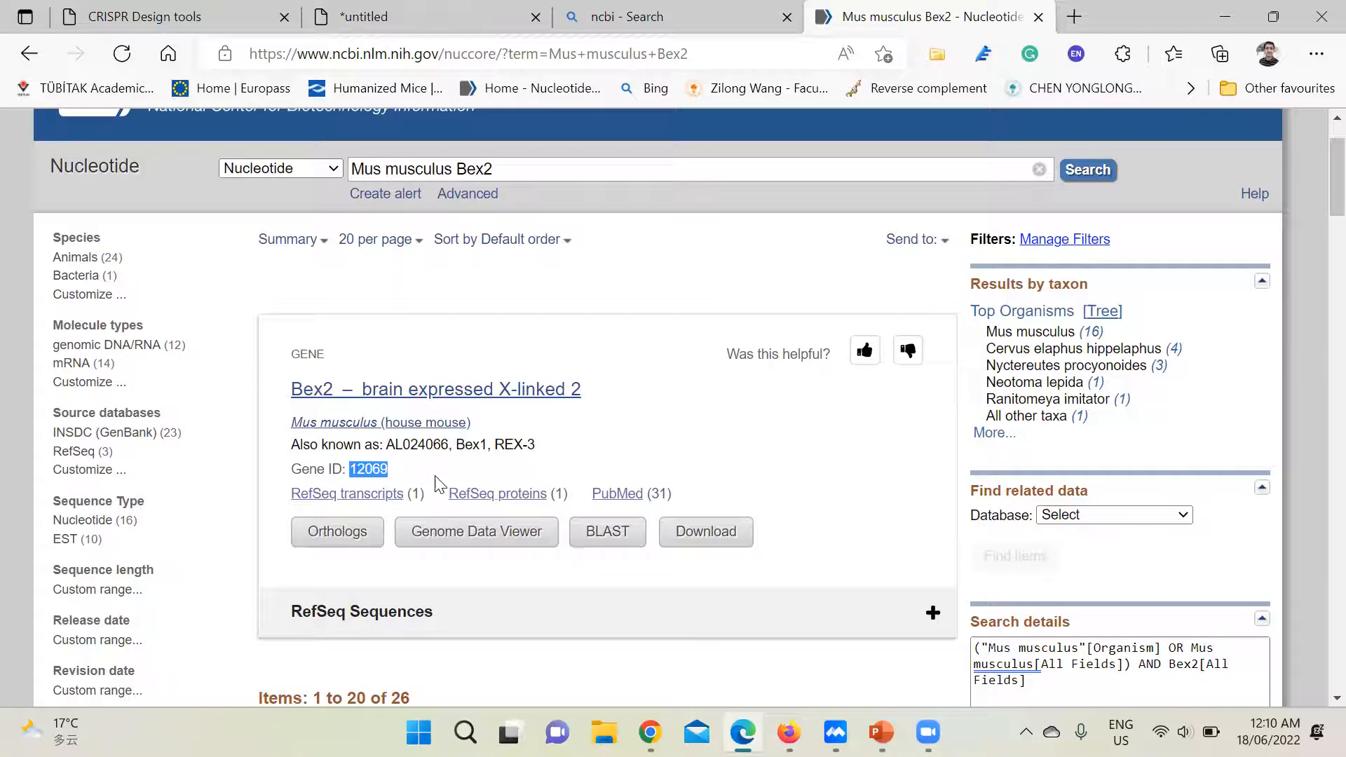
Return to the CRISPR design form, enter Gene ID 12069 in the gene field and choose the suggested Bex2 mouse gene
click(182, 17)
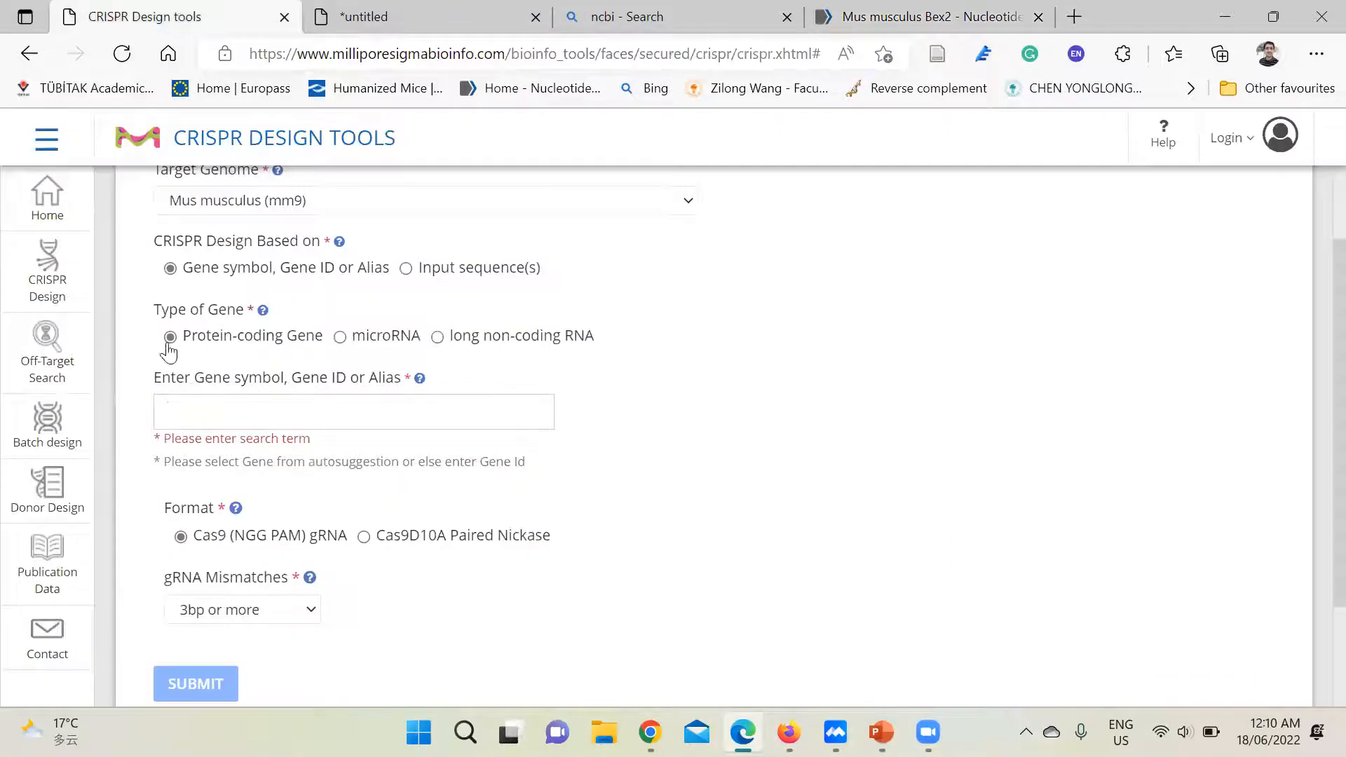
key(ctrl+v)
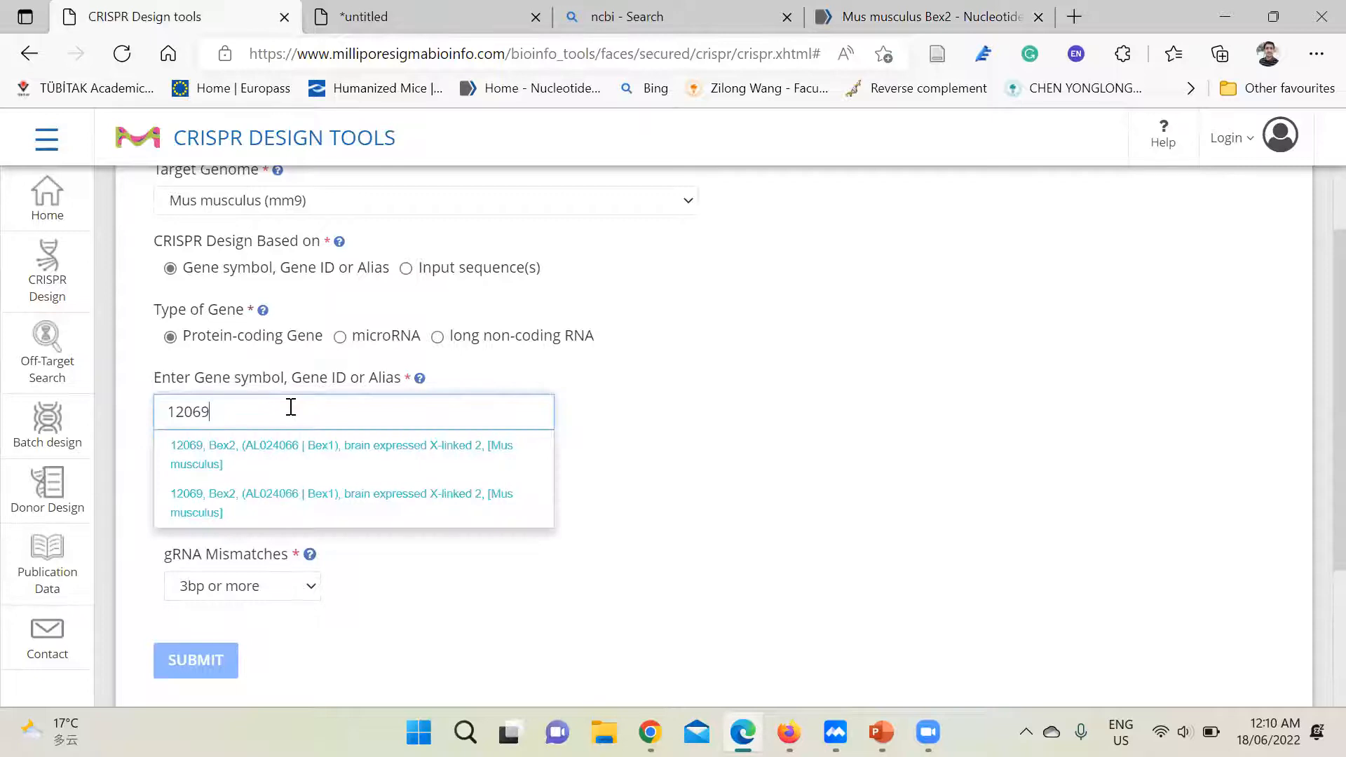
click(282, 468)
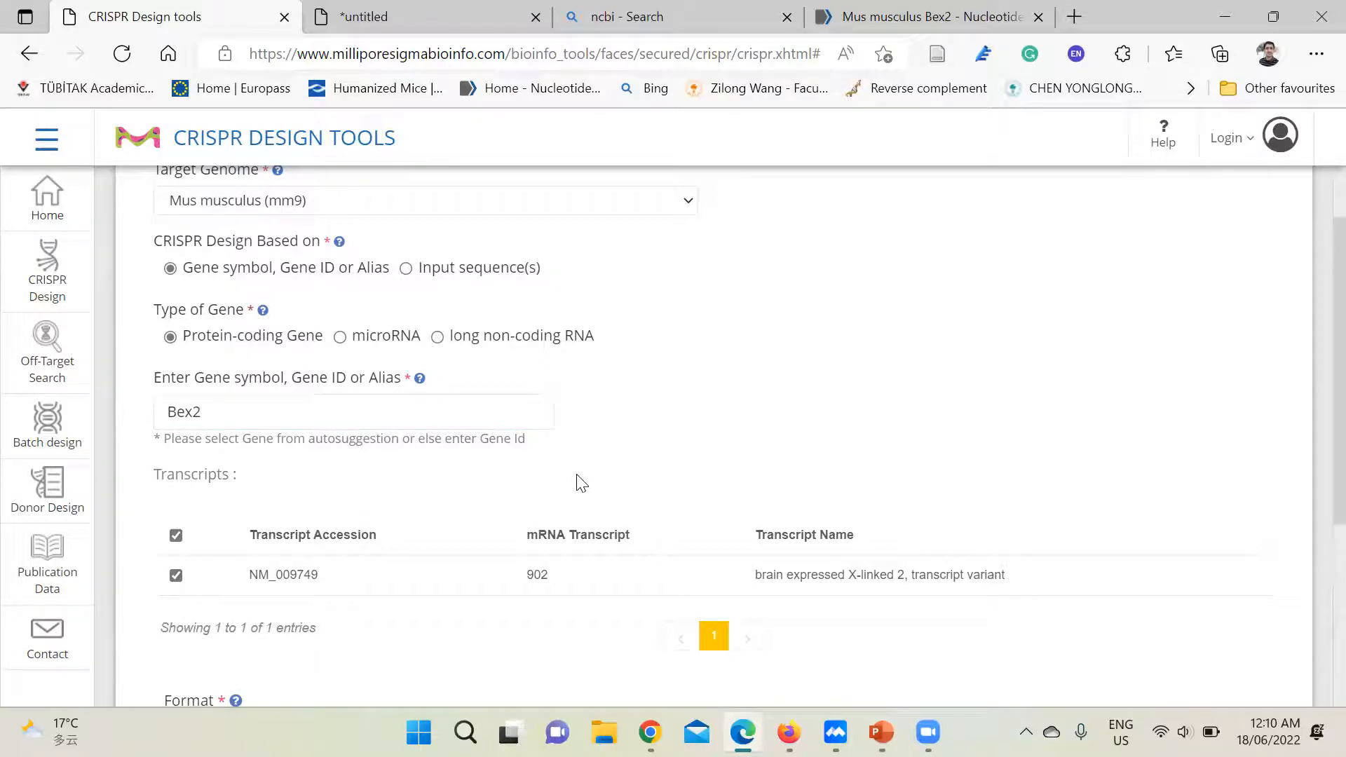
Review the transcript, format and gRNA mismatch settings, and submit the design with Cas9 (NGG PAM) gRNA and 3bp or more
scroll(581, 484, down, 2)
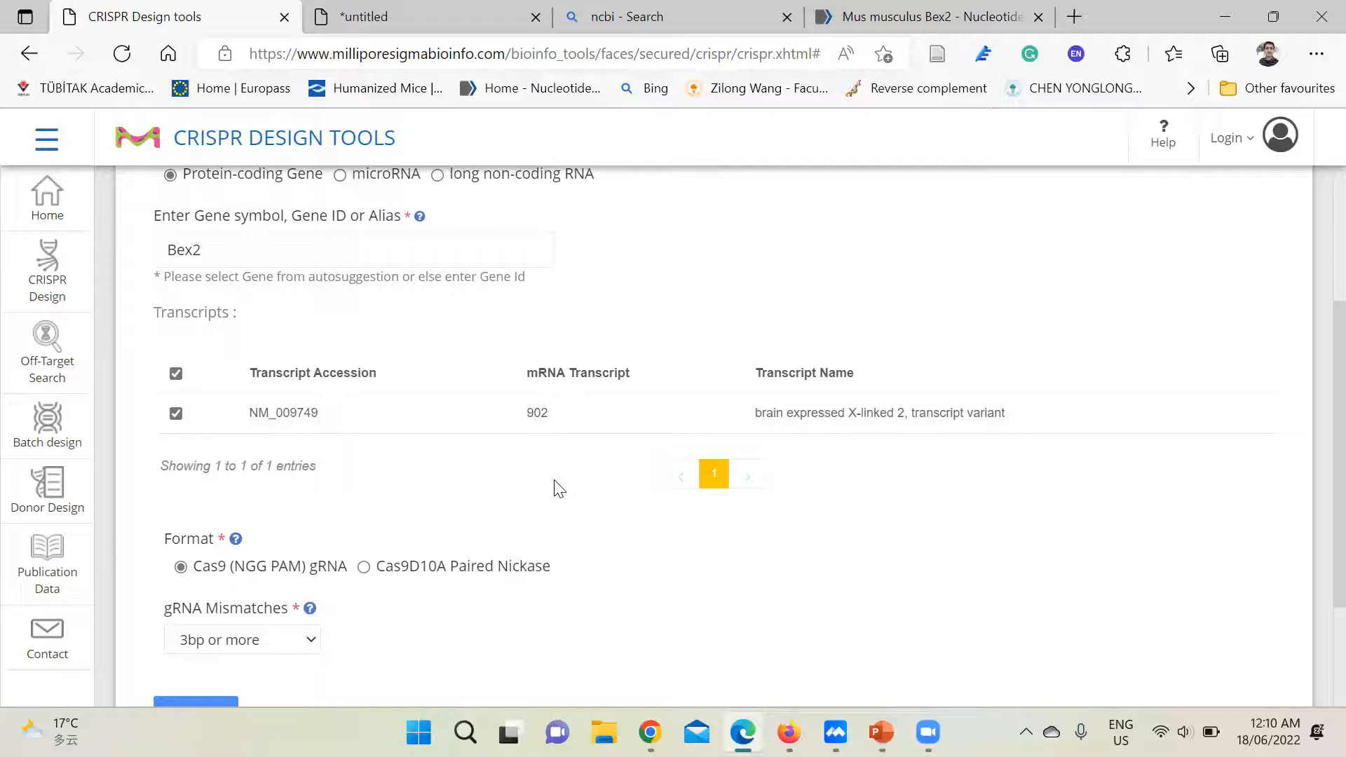
scroll(558, 488, down, 1)
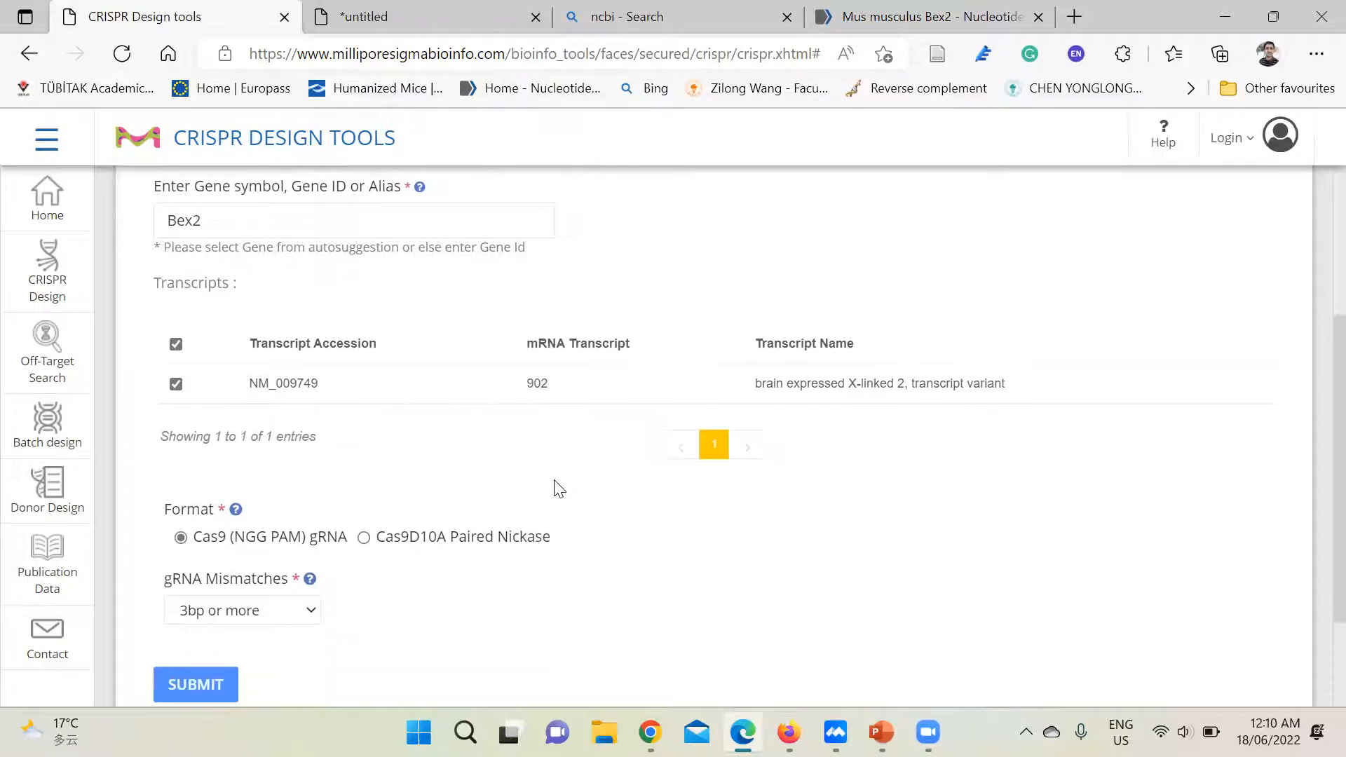
scroll(559, 489, down, 1)
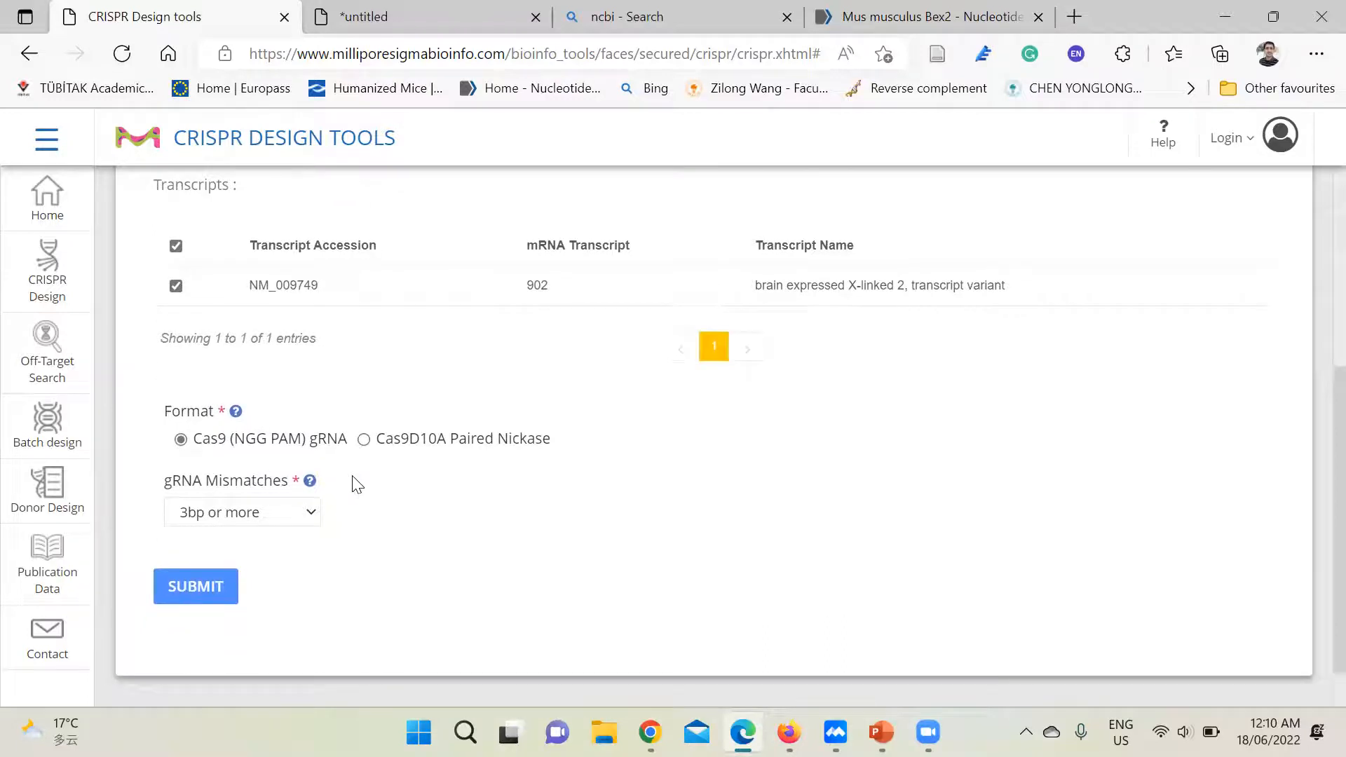
scroll(357, 484, down, 1)
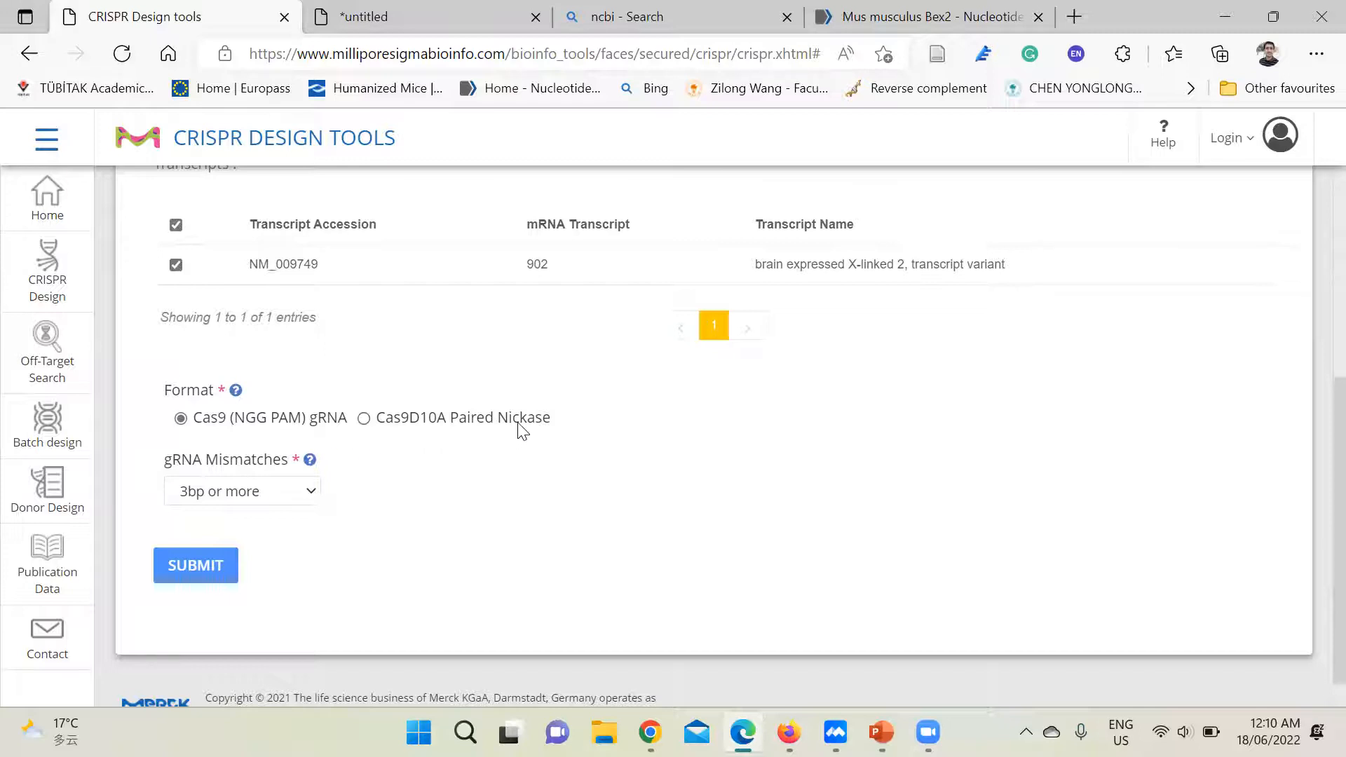
scroll(394, 565, down, 1)
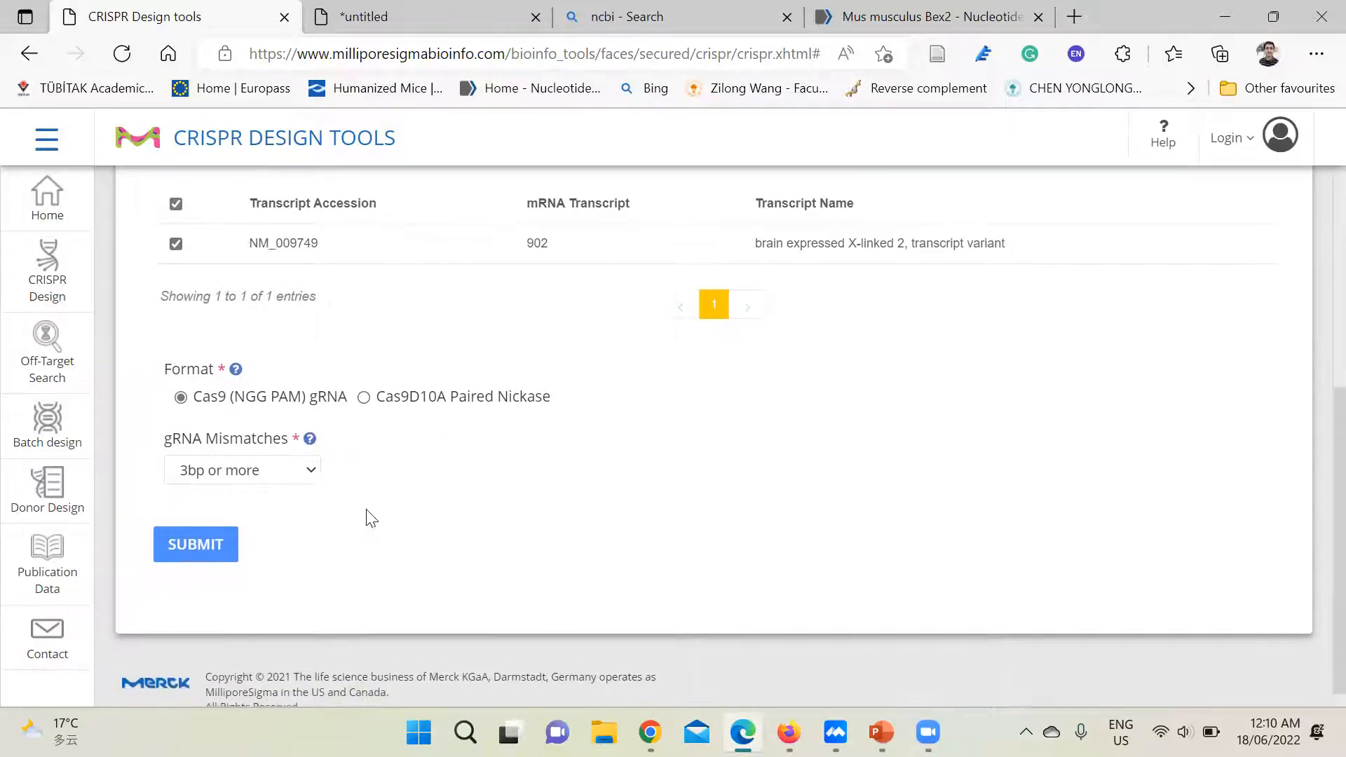
scroll(395, 523, down, 1)
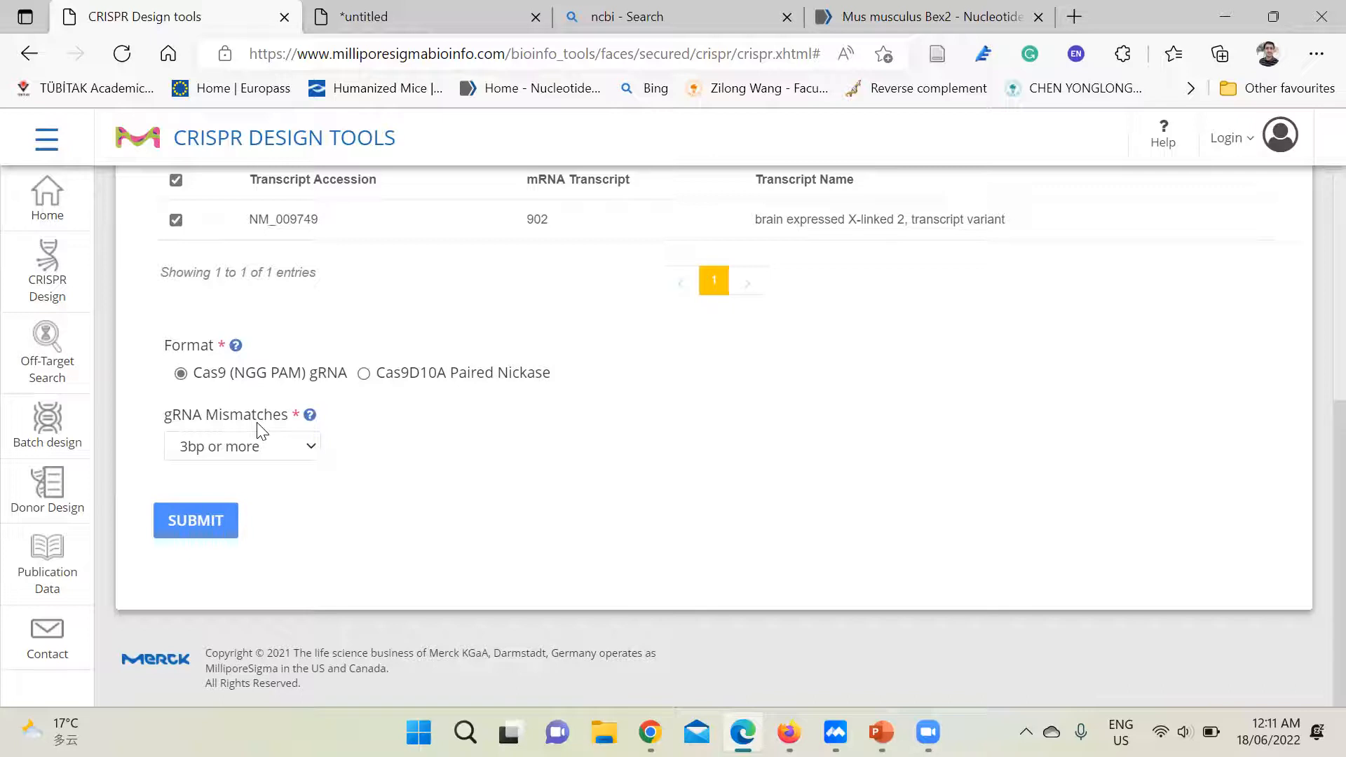
mouse_move(311, 420)
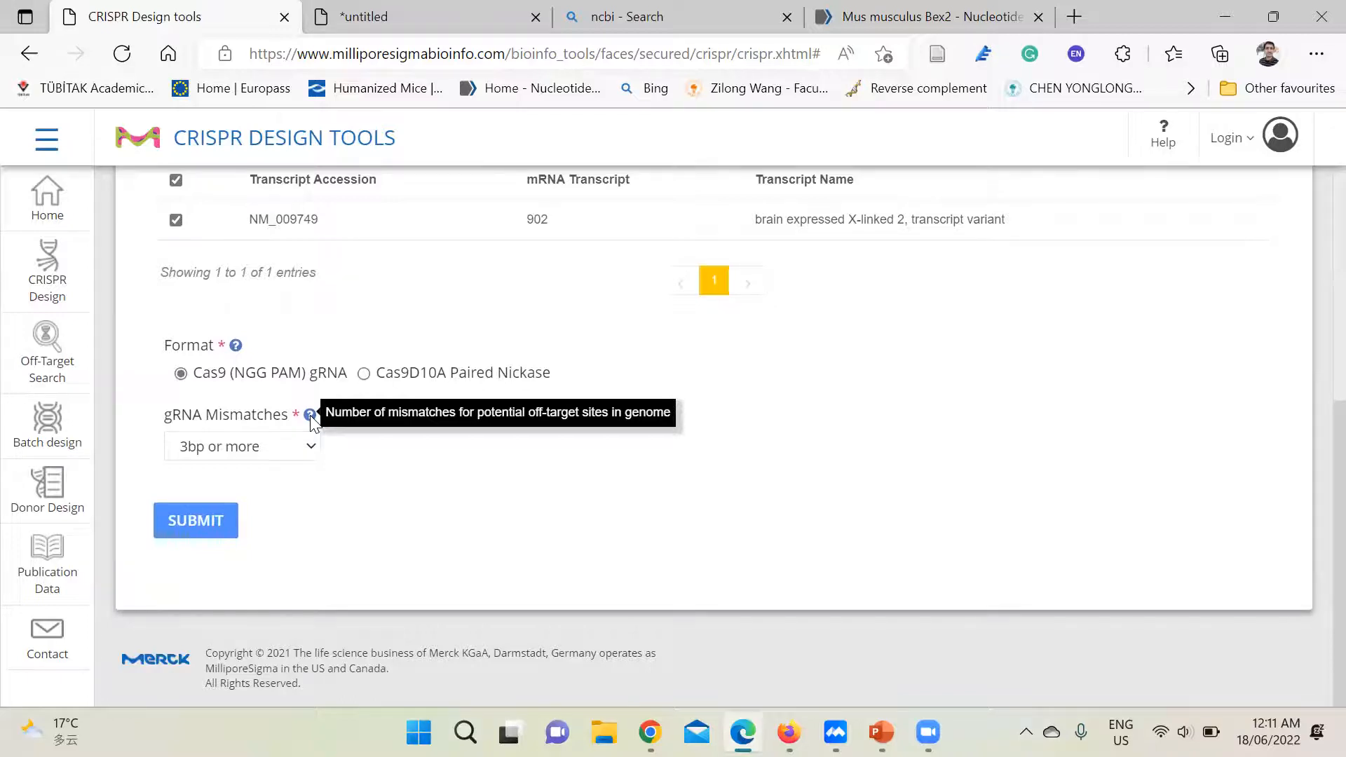
click(186, 525)
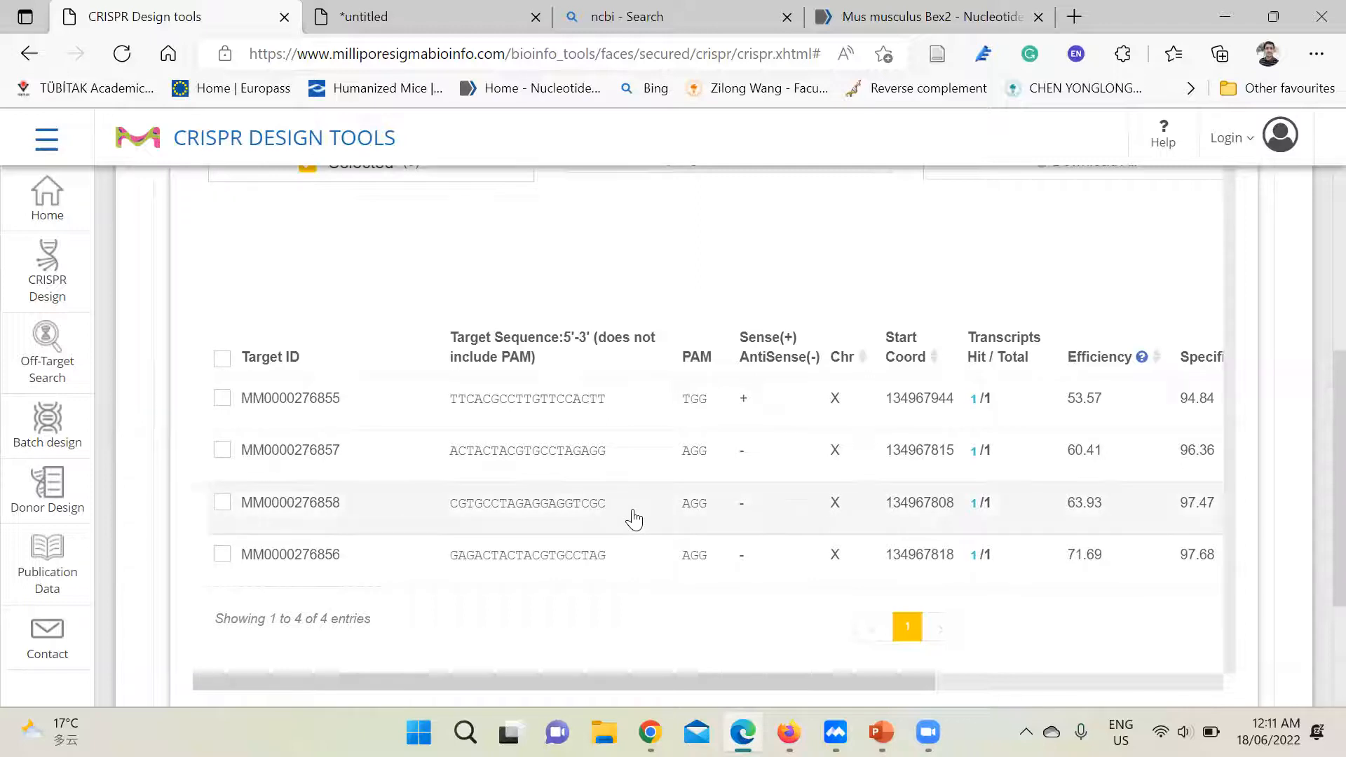
Examine the gRNA results table across its columns, from target sequence and PAM to efficiency, specificity and off-target sites
scroll(631, 517, right, 2)
scroll(631, 518, right, 2)
scroll(631, 518, left, 3)
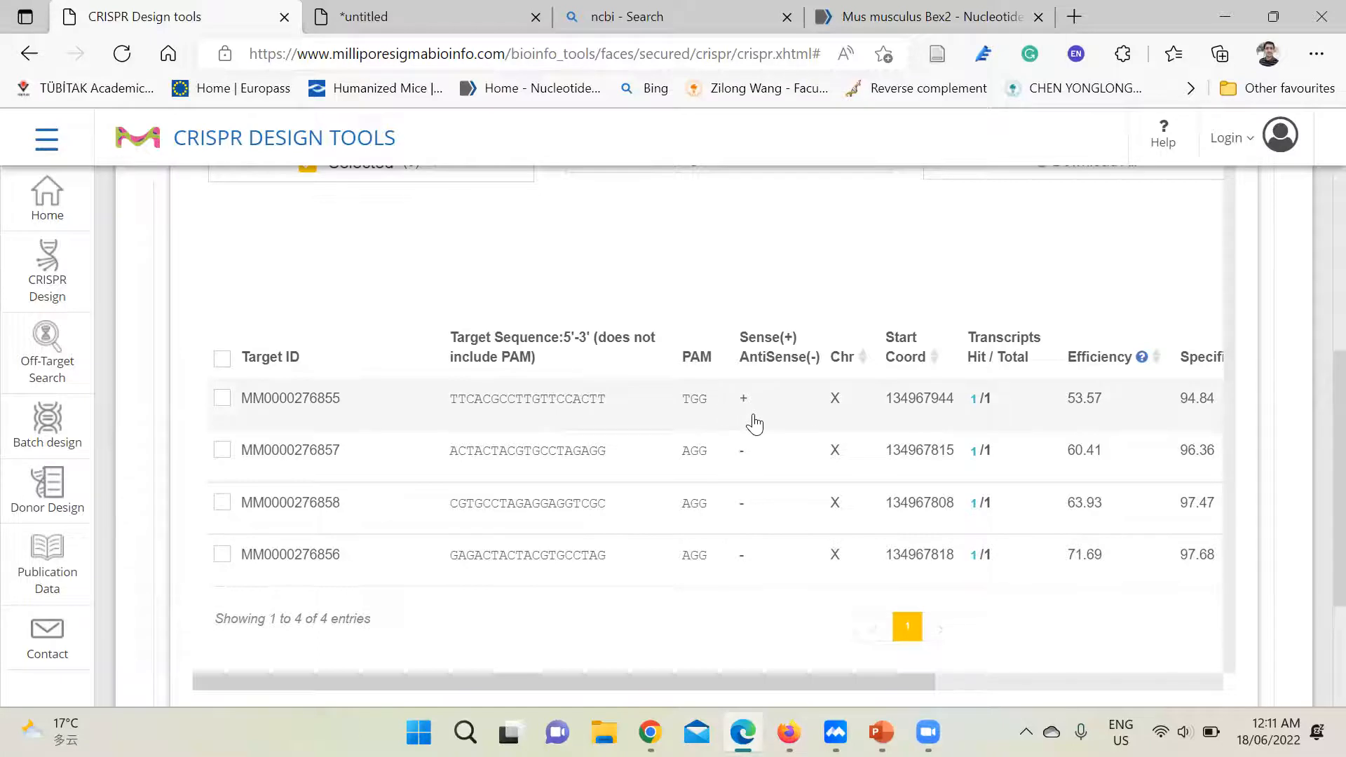
scroll(764, 421, right, 3)
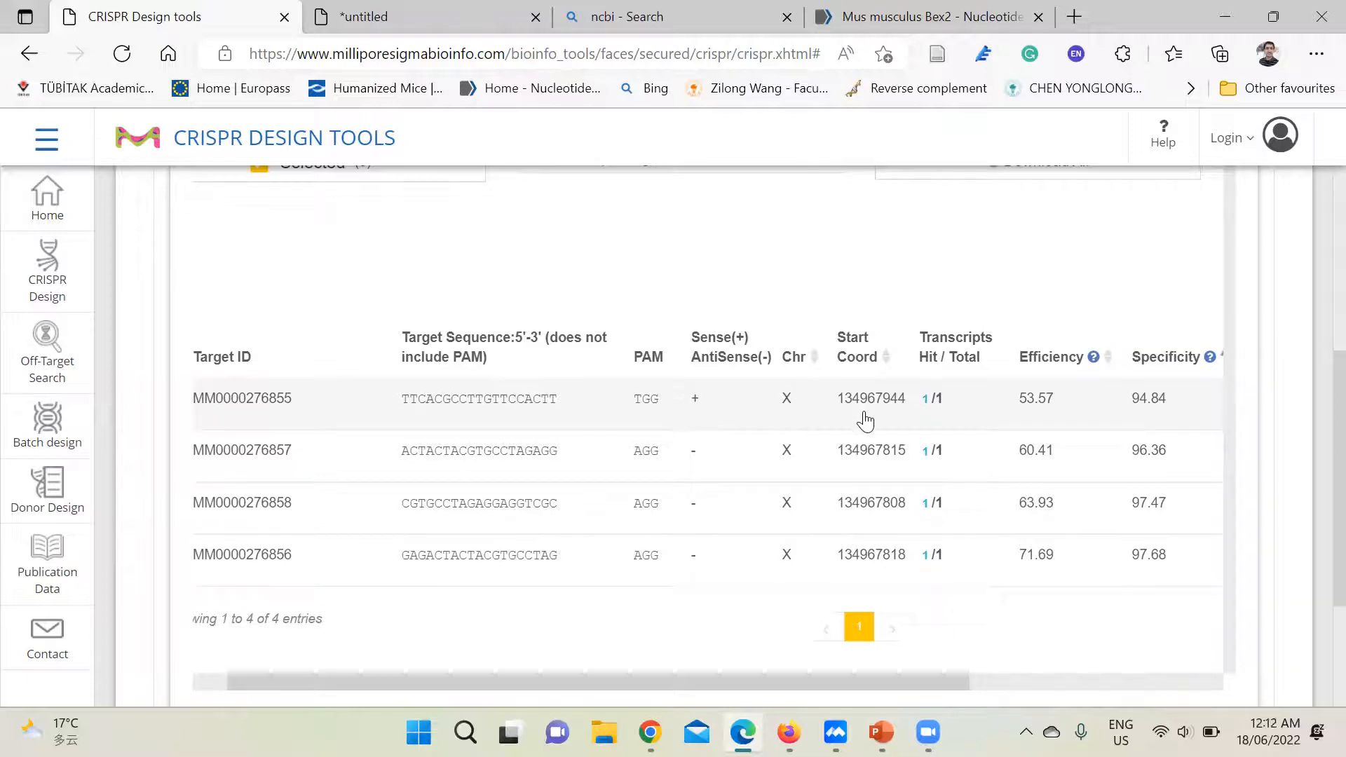
scroll(865, 421, right, 3)
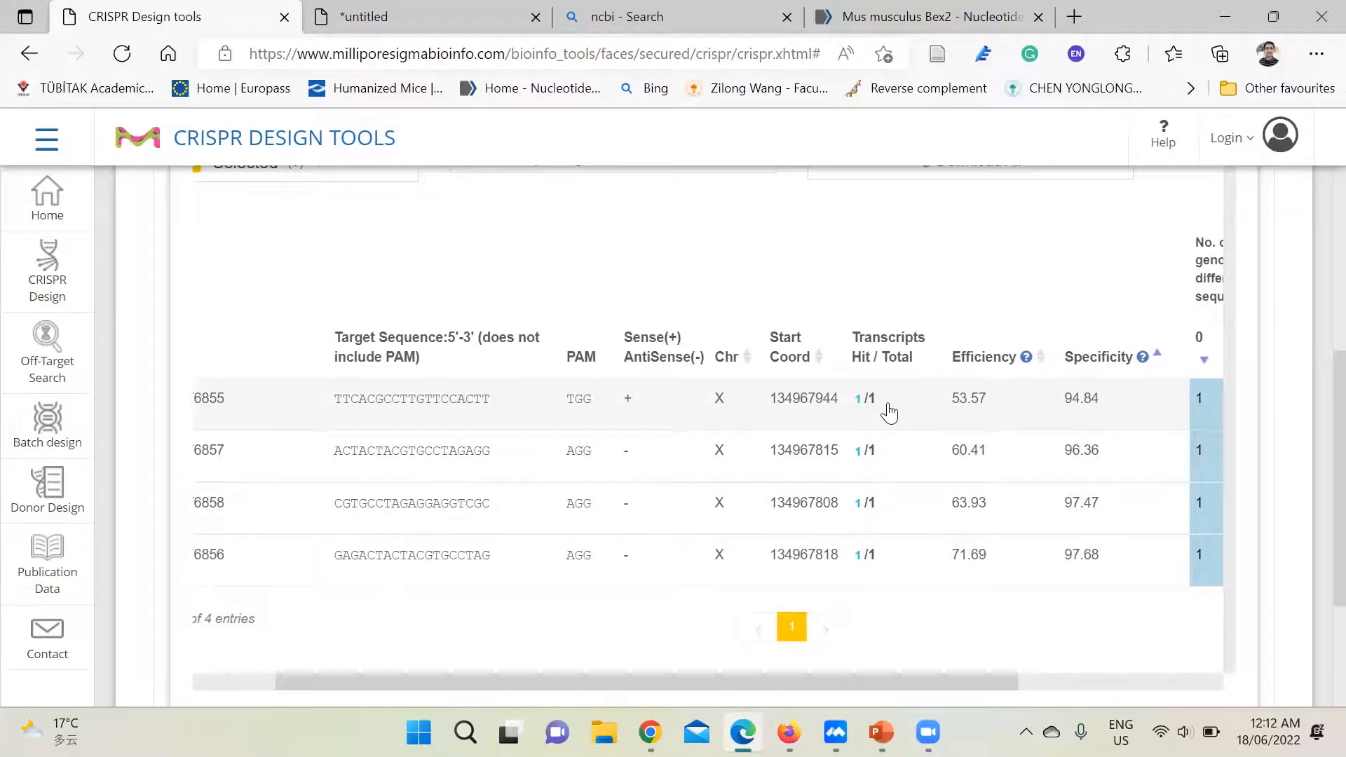
scroll(889, 414, right, 5)
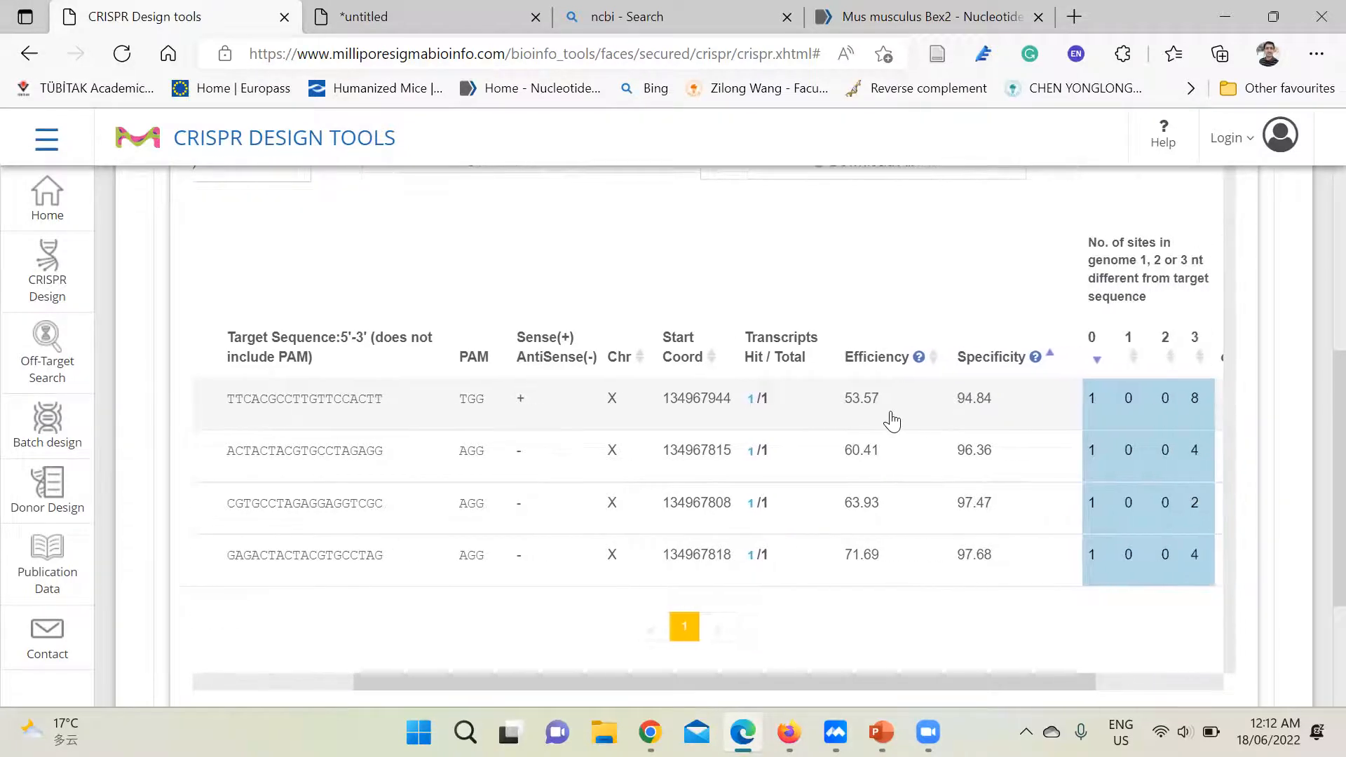
scroll(890, 419, right, 2)
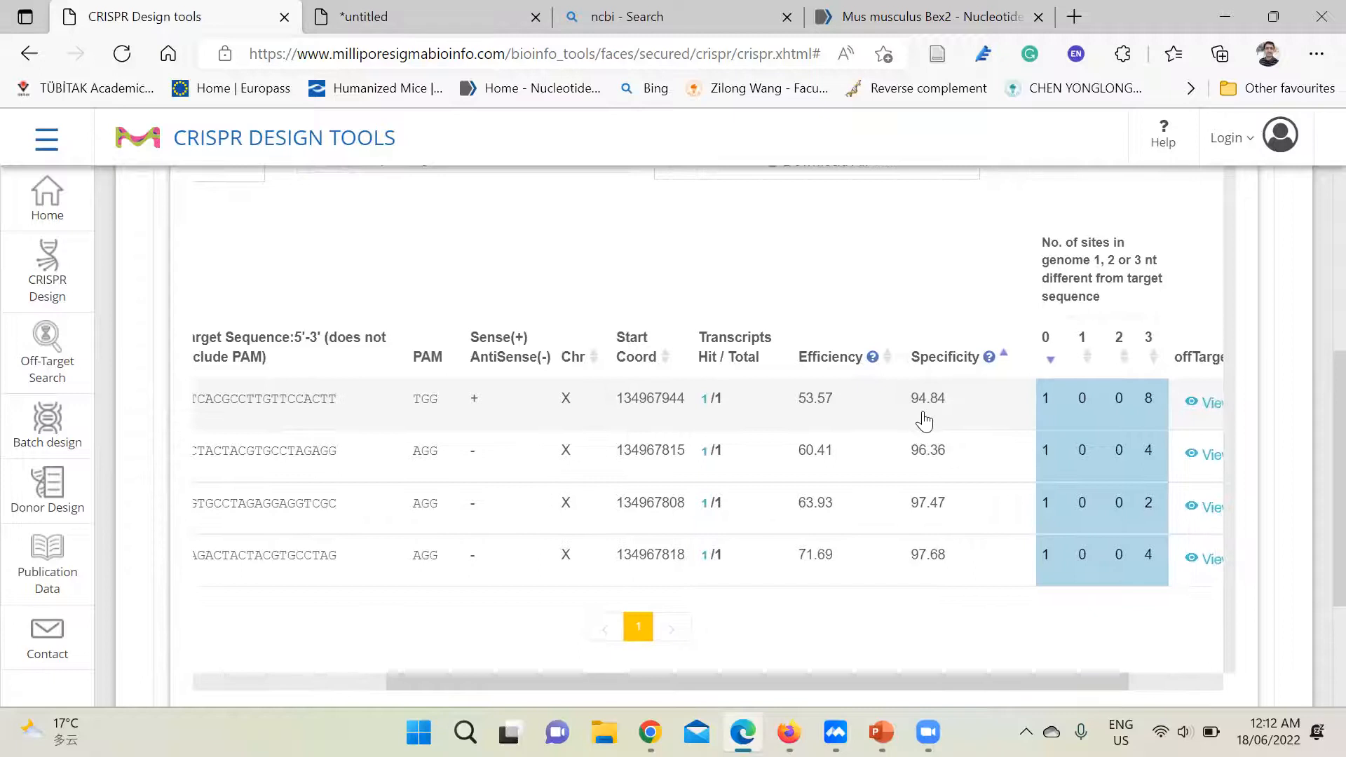
scroll(923, 420, right, 6)
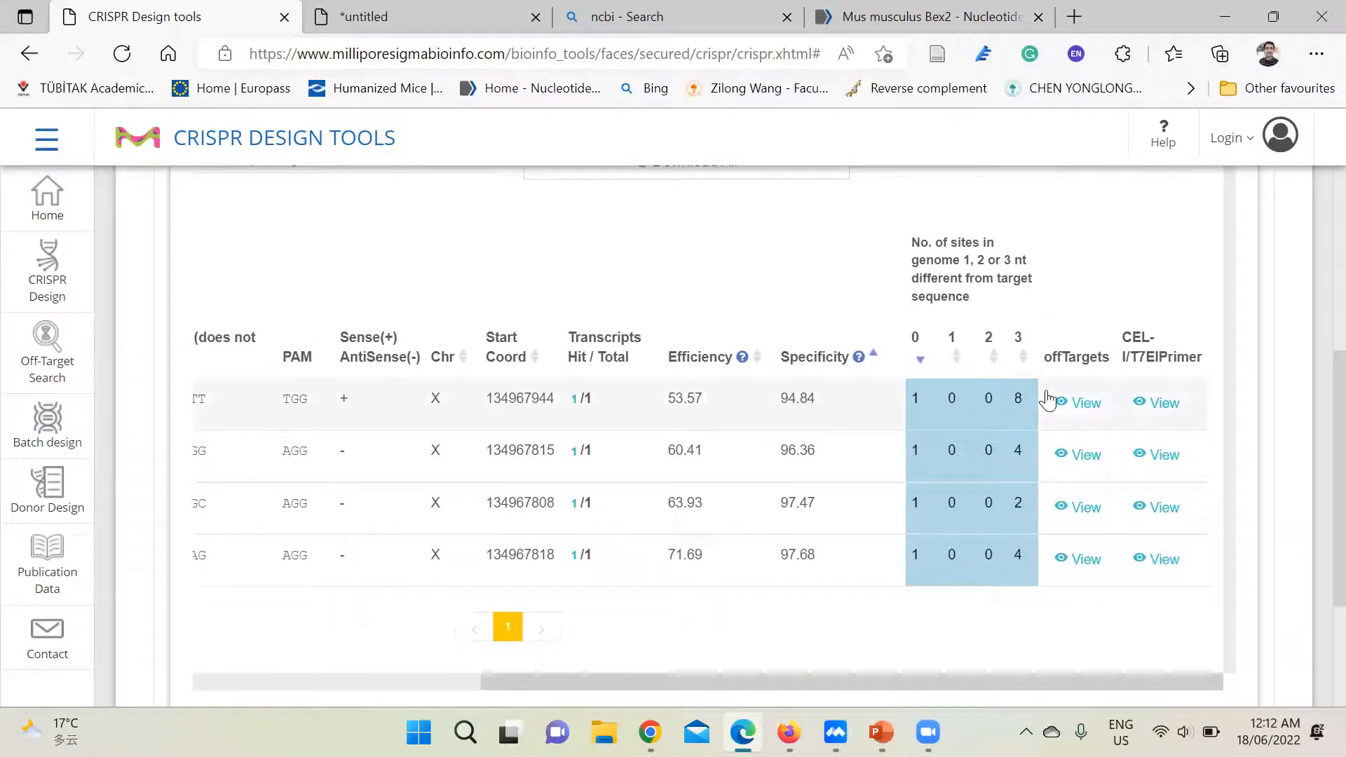
click(1085, 407)
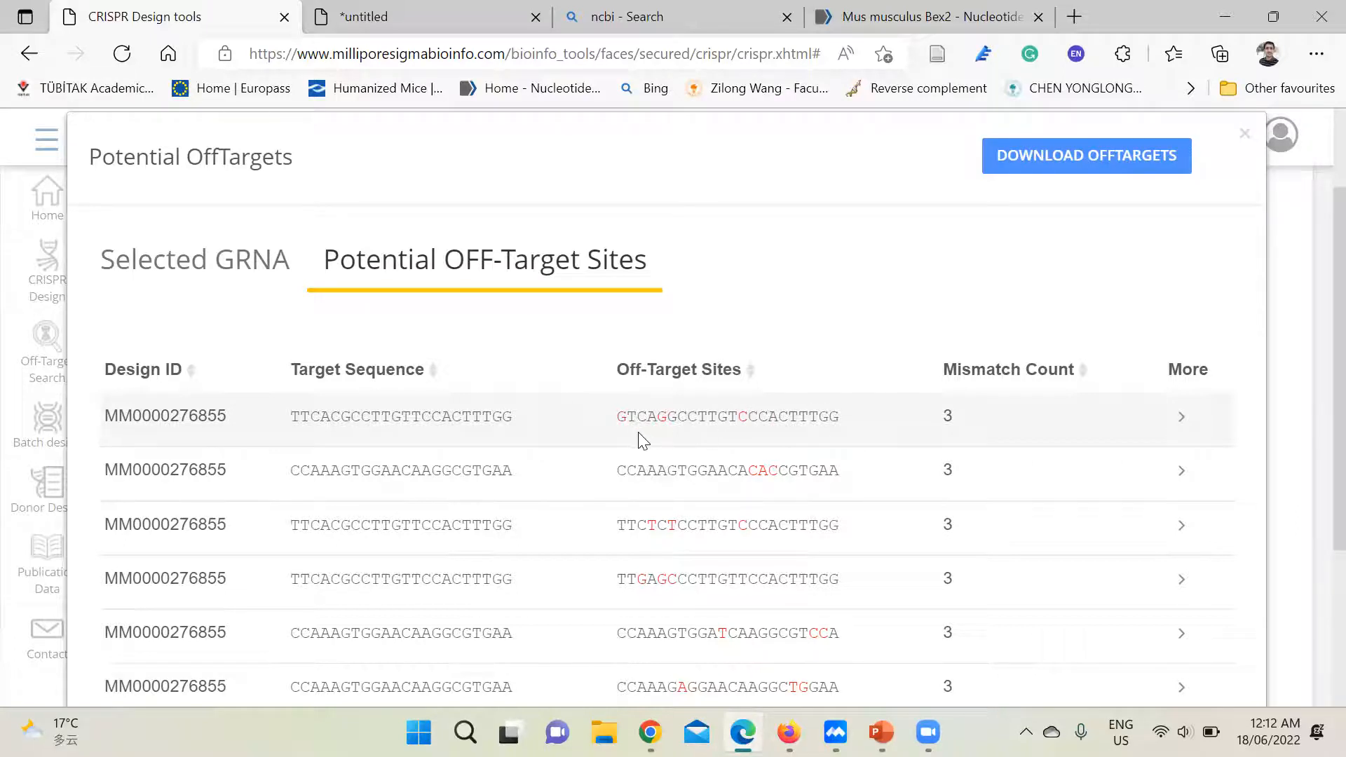
scroll(635, 433, down, 1)
scroll(634, 432, down, 2)
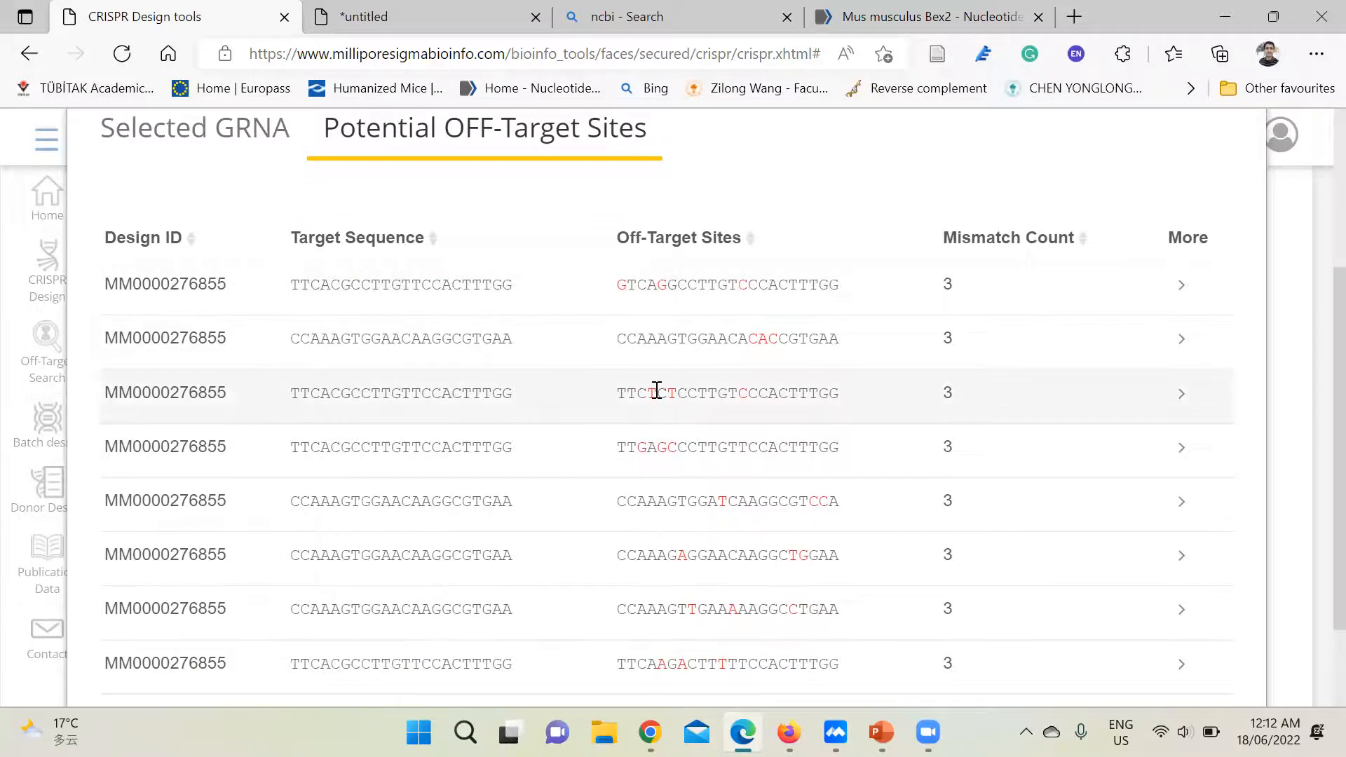
scroll(657, 391, down, 3)
scroll(658, 390, up, 9)
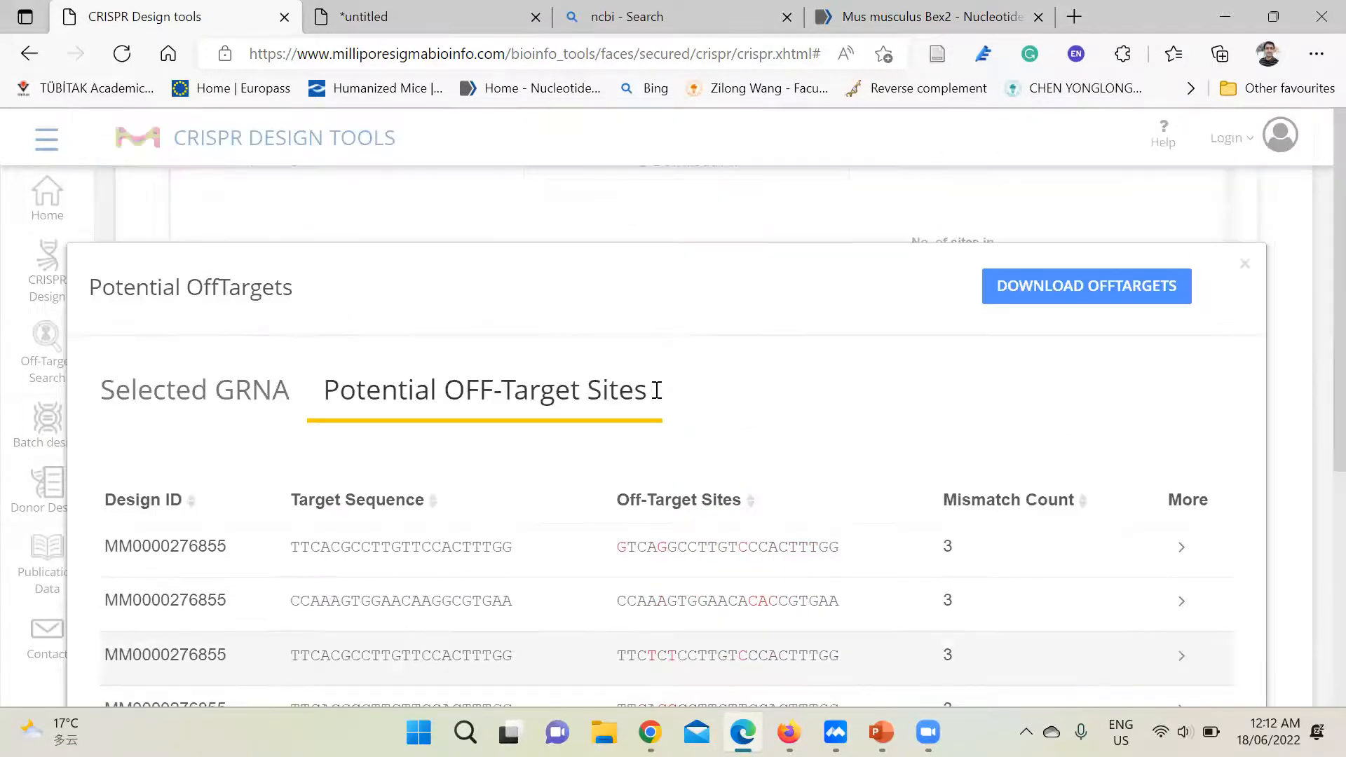
scroll(657, 391, up, 2)
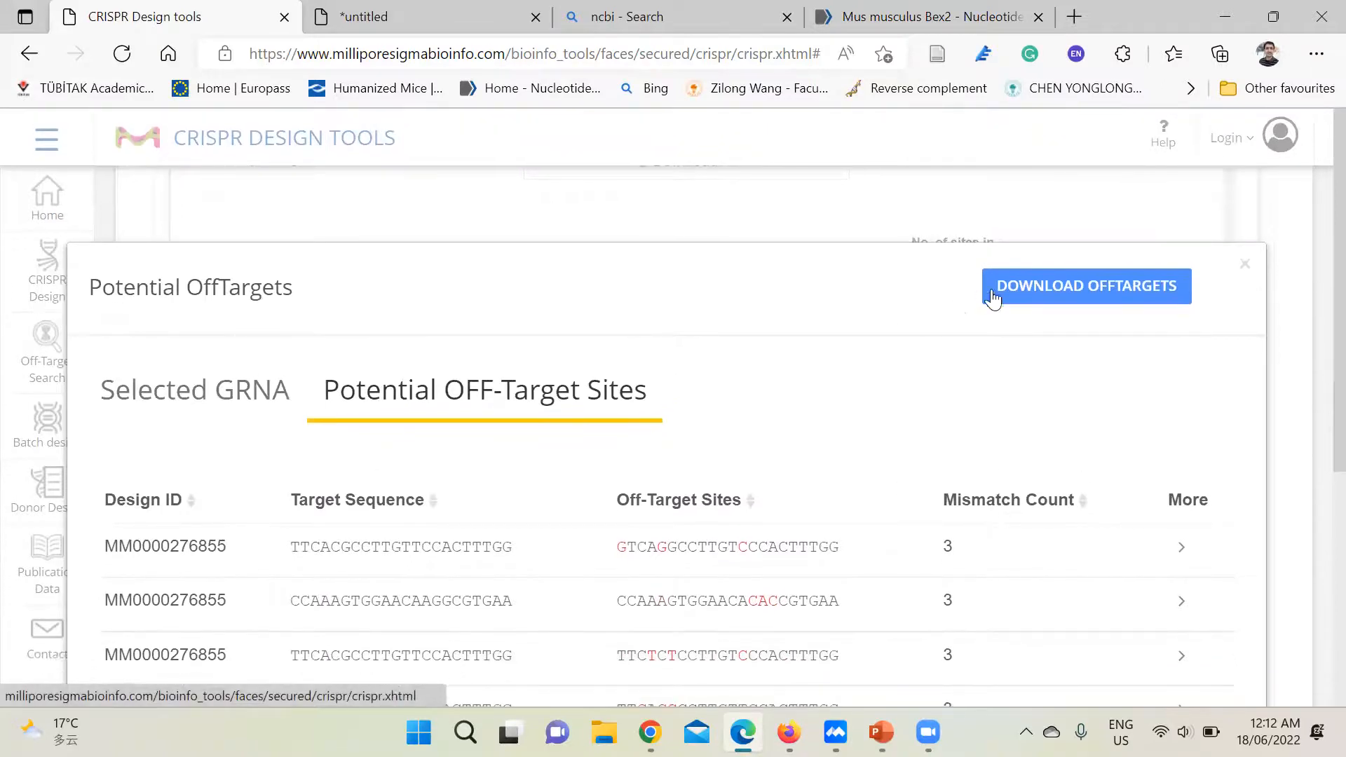
click(1246, 267)
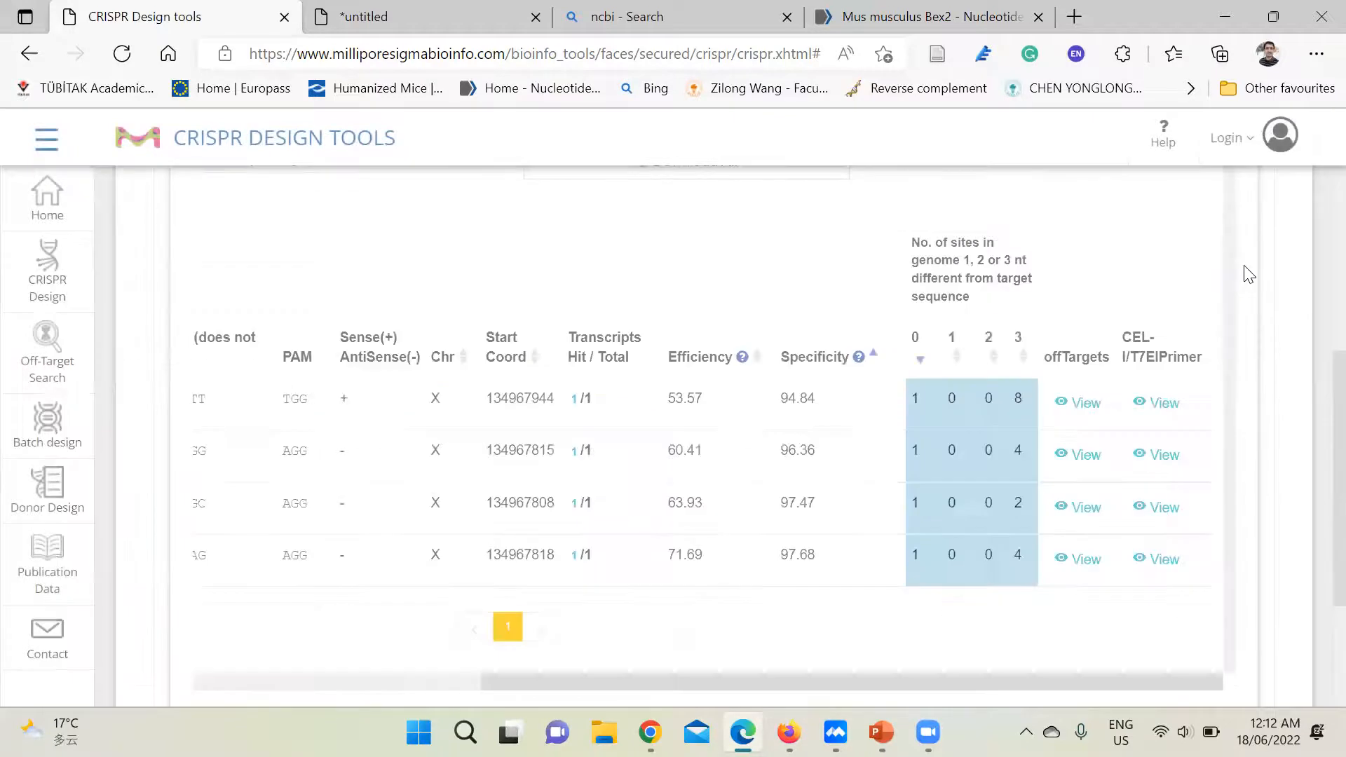
click(1164, 404)
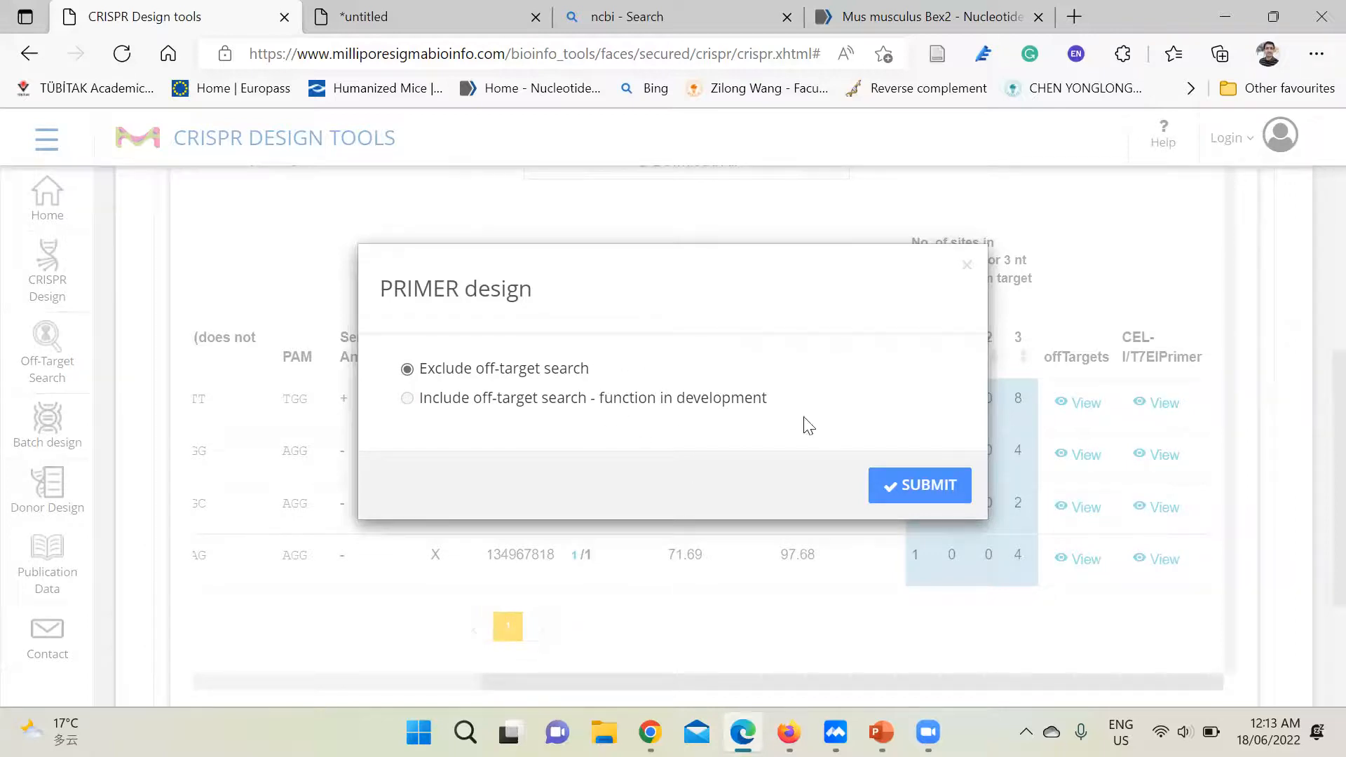
click(919, 498)
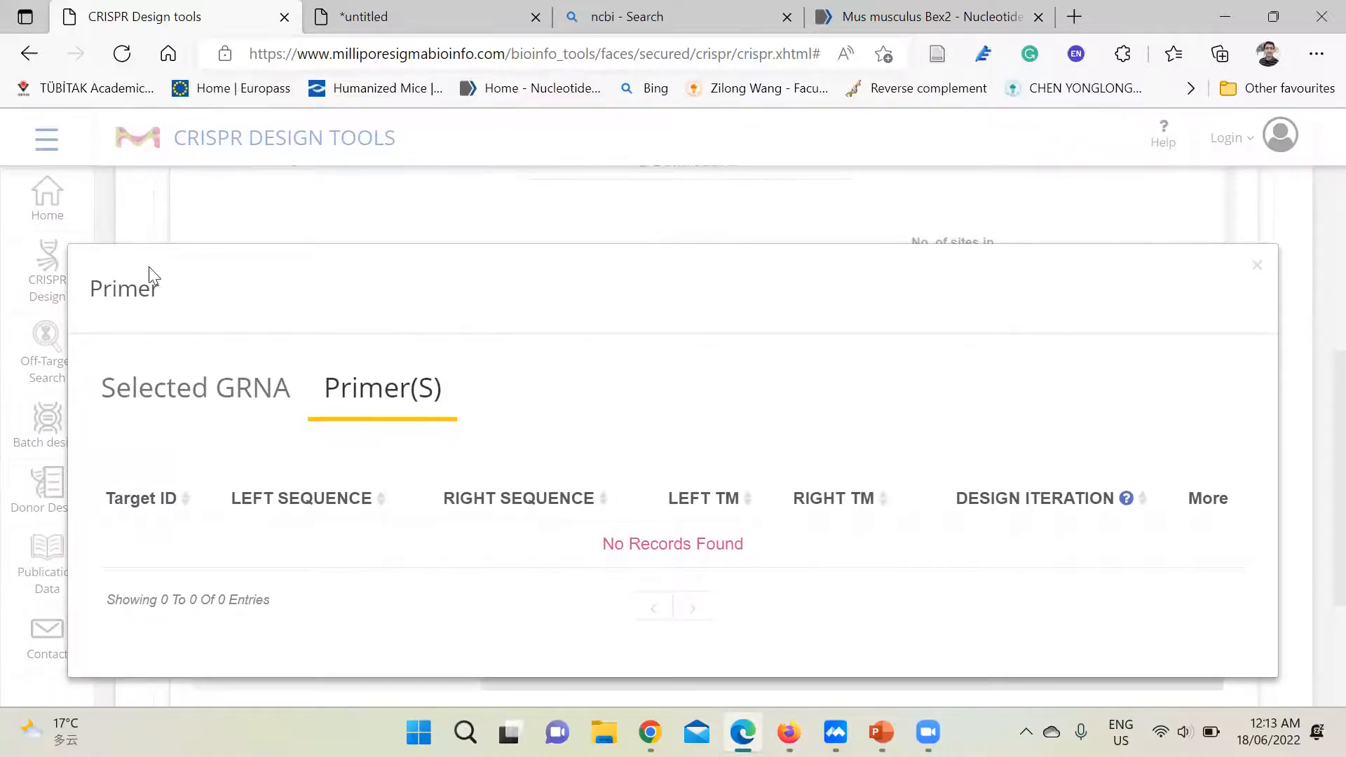
click(1257, 266)
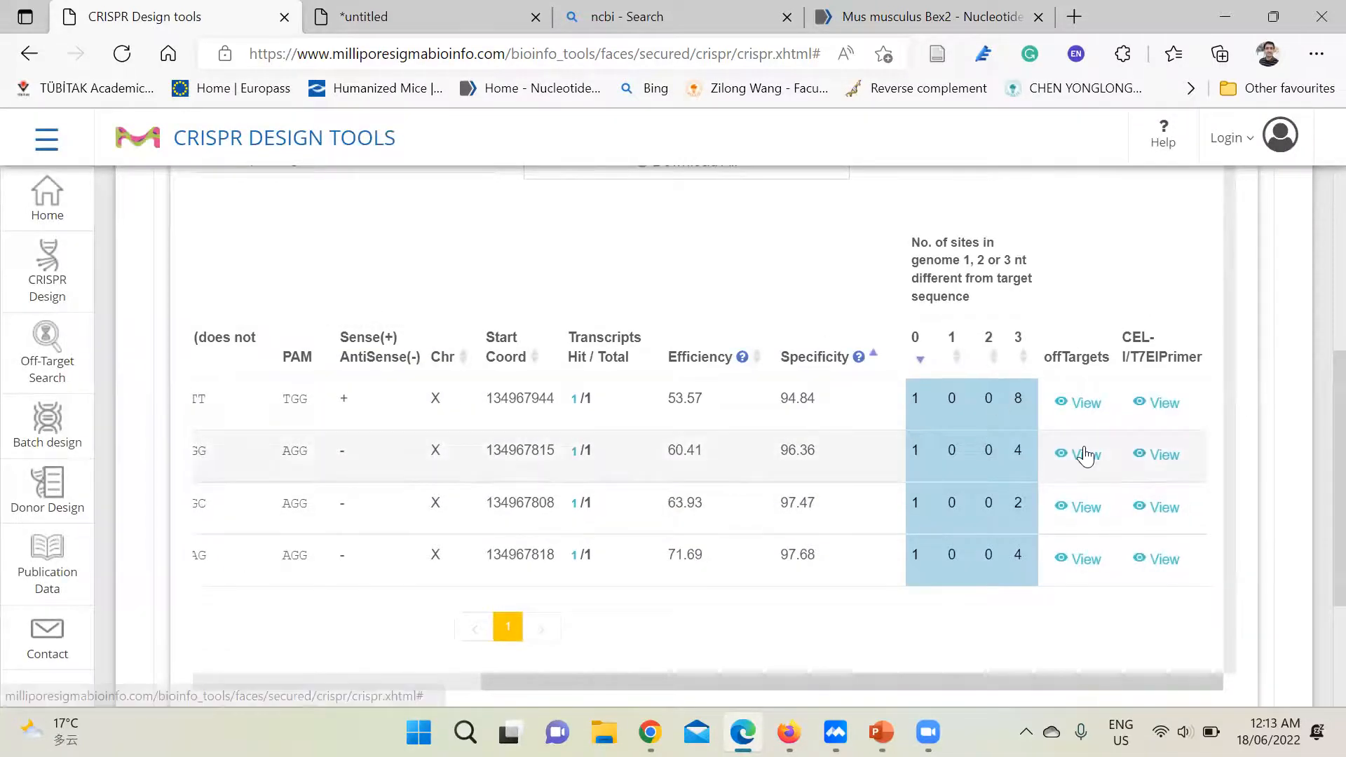
click(1164, 459)
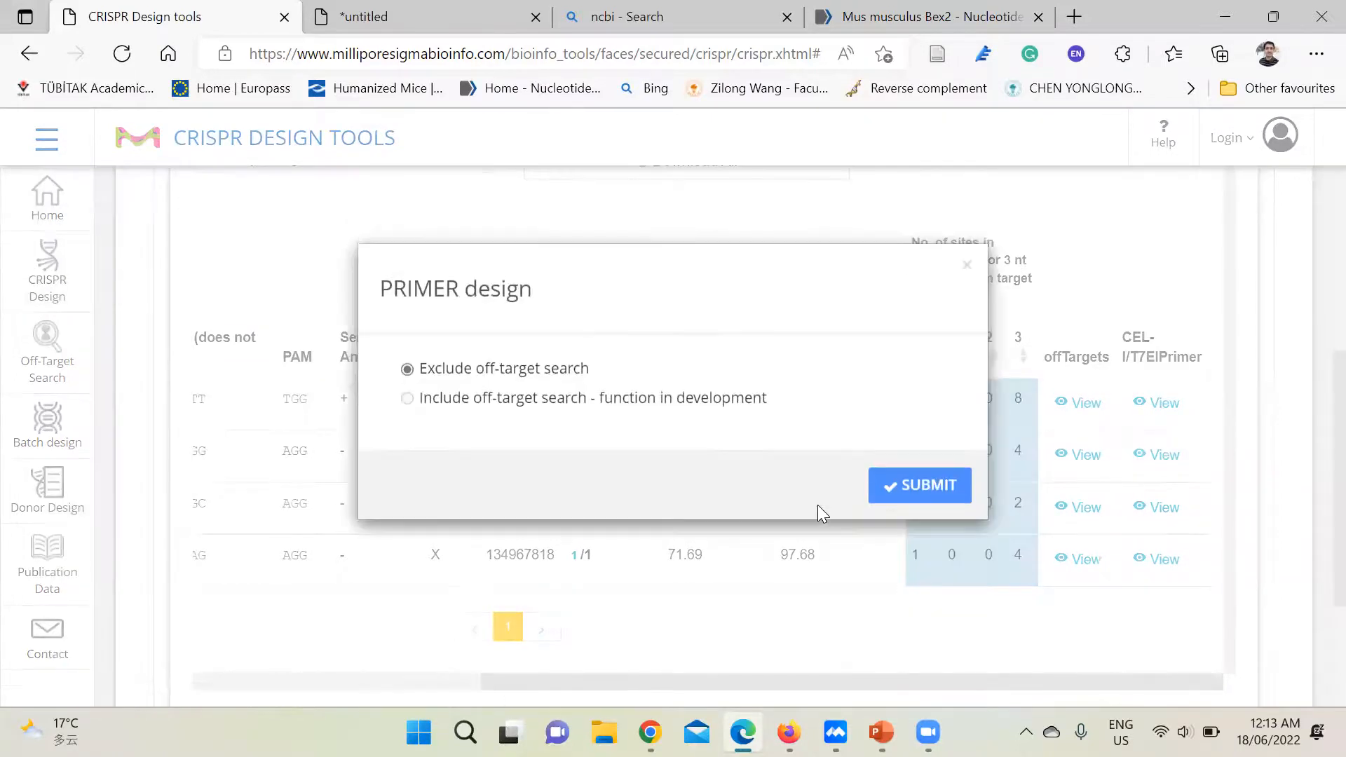
click(902, 490)
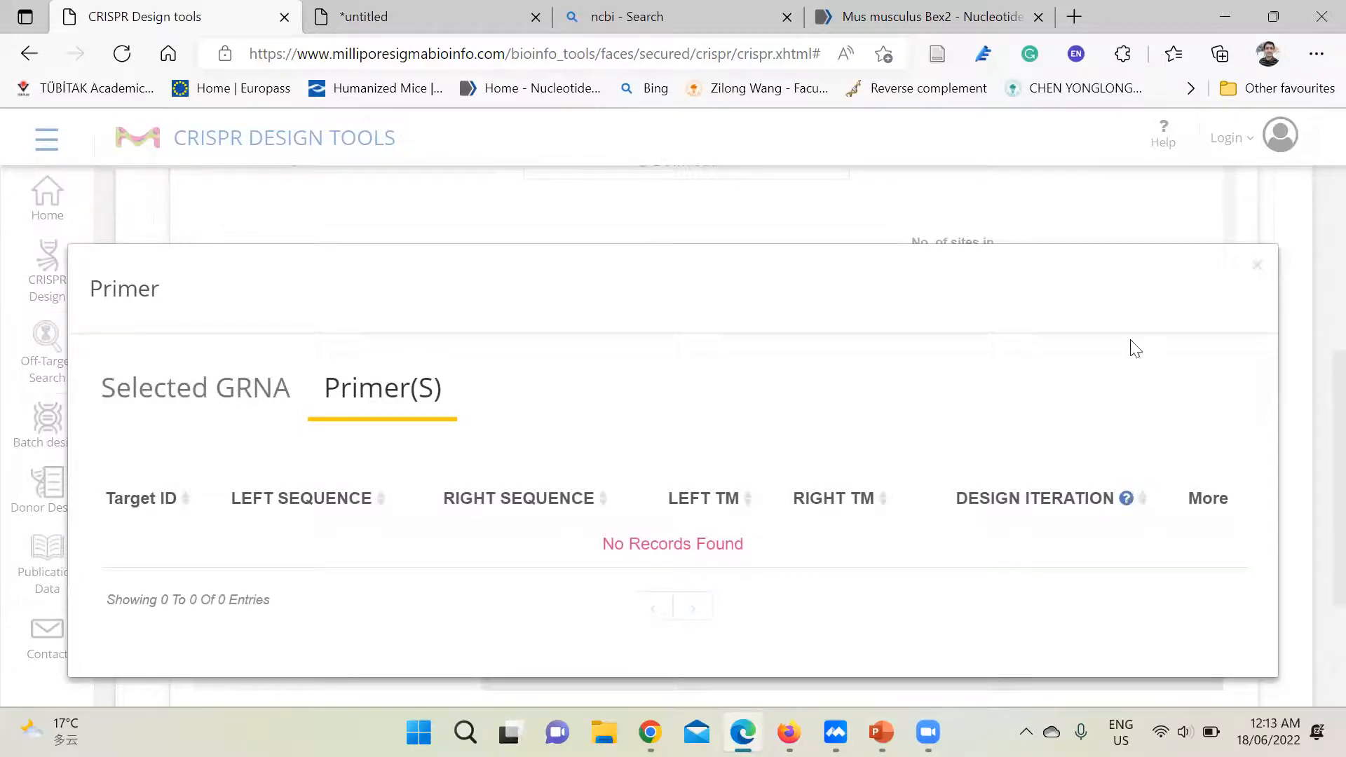
click(1255, 269)
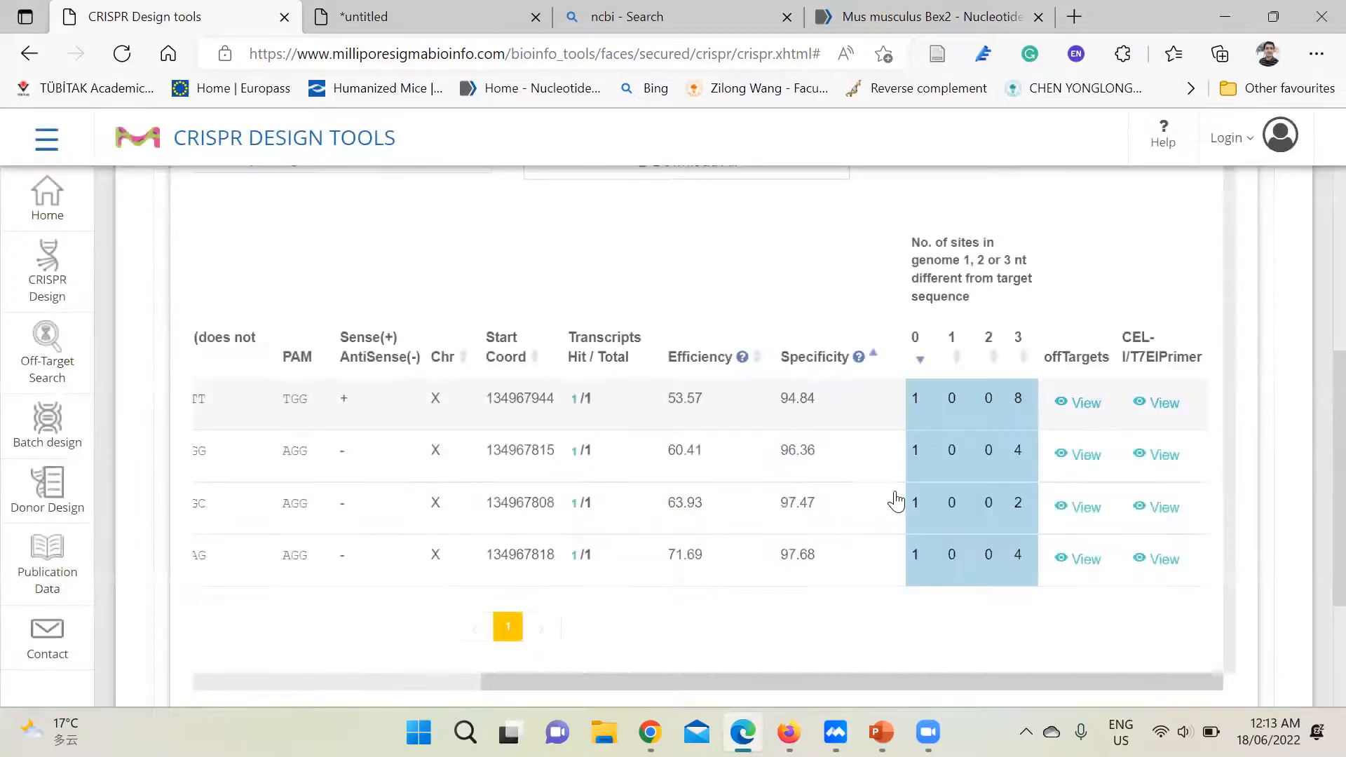
Compare the four Bex2 gRNAs by target ID, sequence, efficiency, specificity and off-target sites, and look over the whole output page
scroll(879, 499, down, 1)
scroll(596, 531, left, 2)
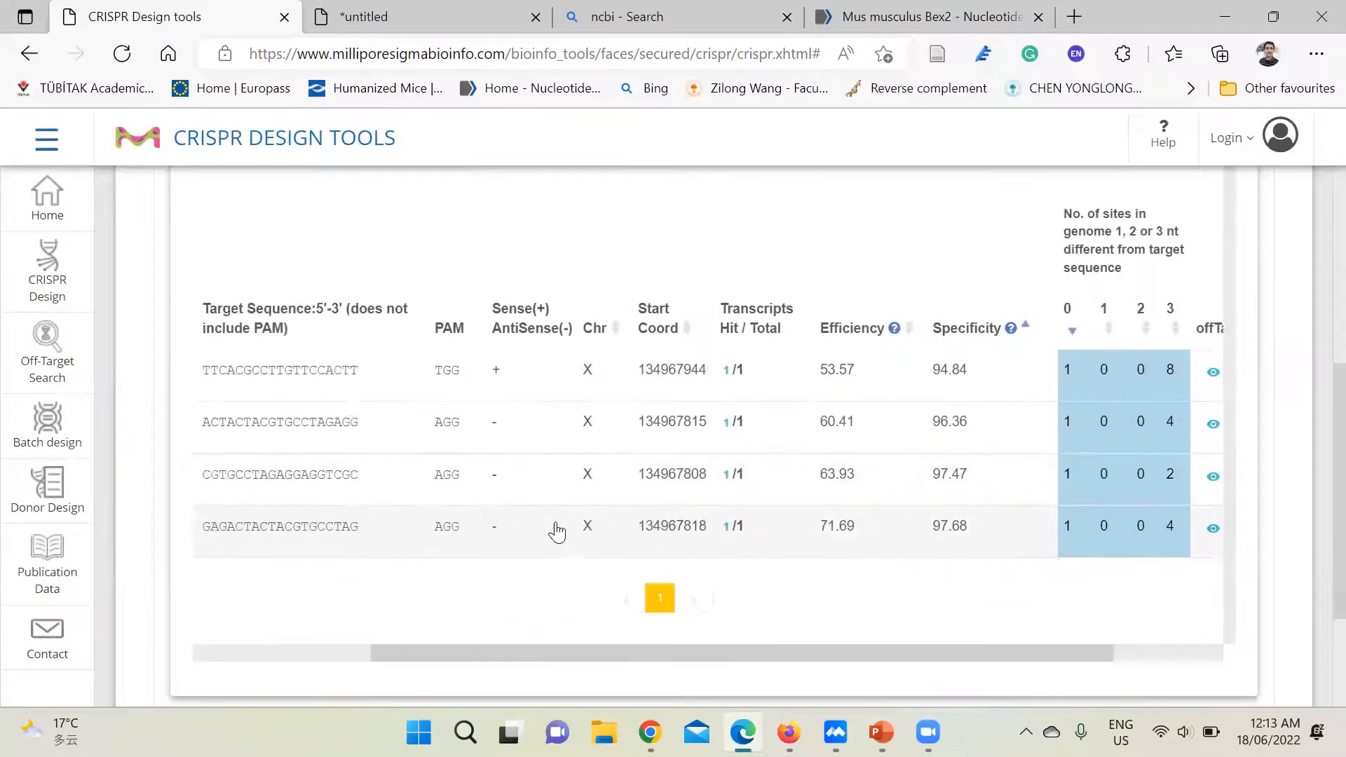
scroll(557, 532, left, 3)
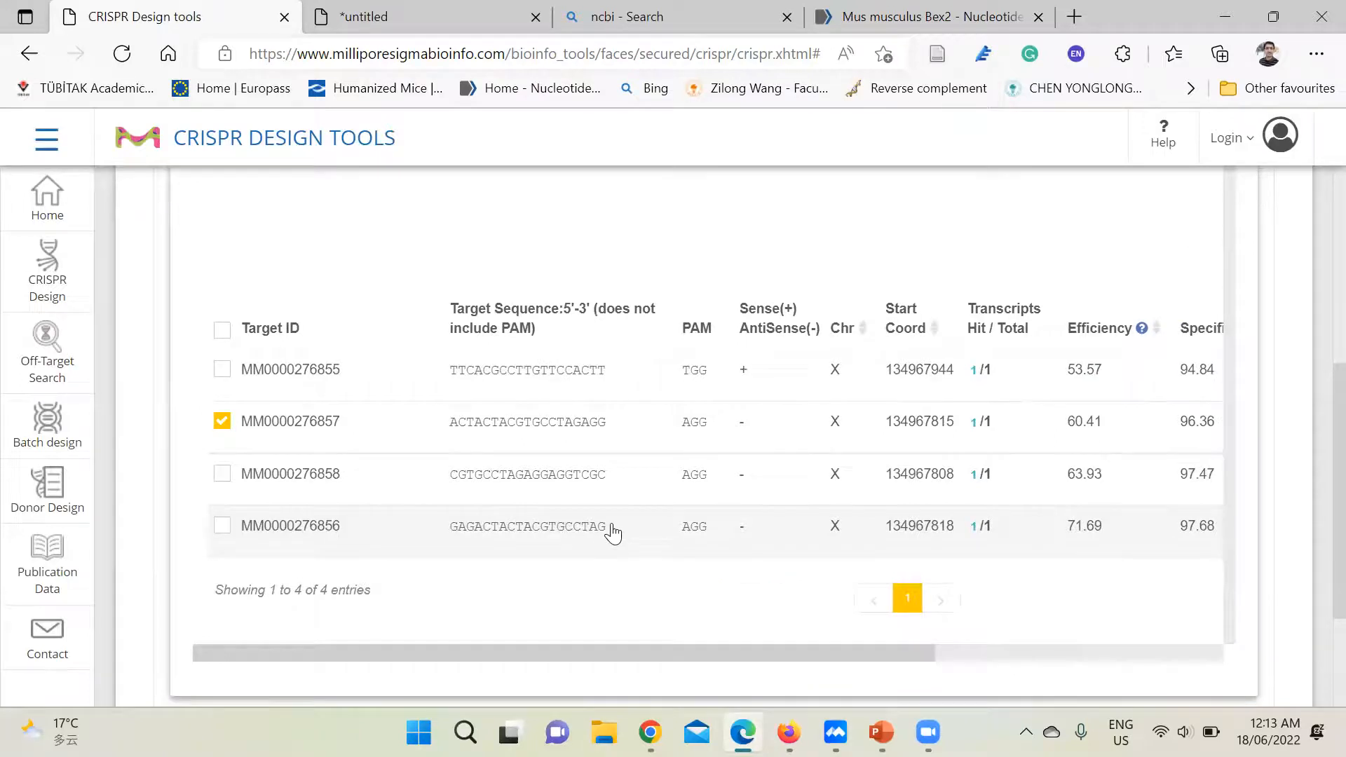
scroll(610, 526, right, 3)
scroll(764, 502, right, 1)
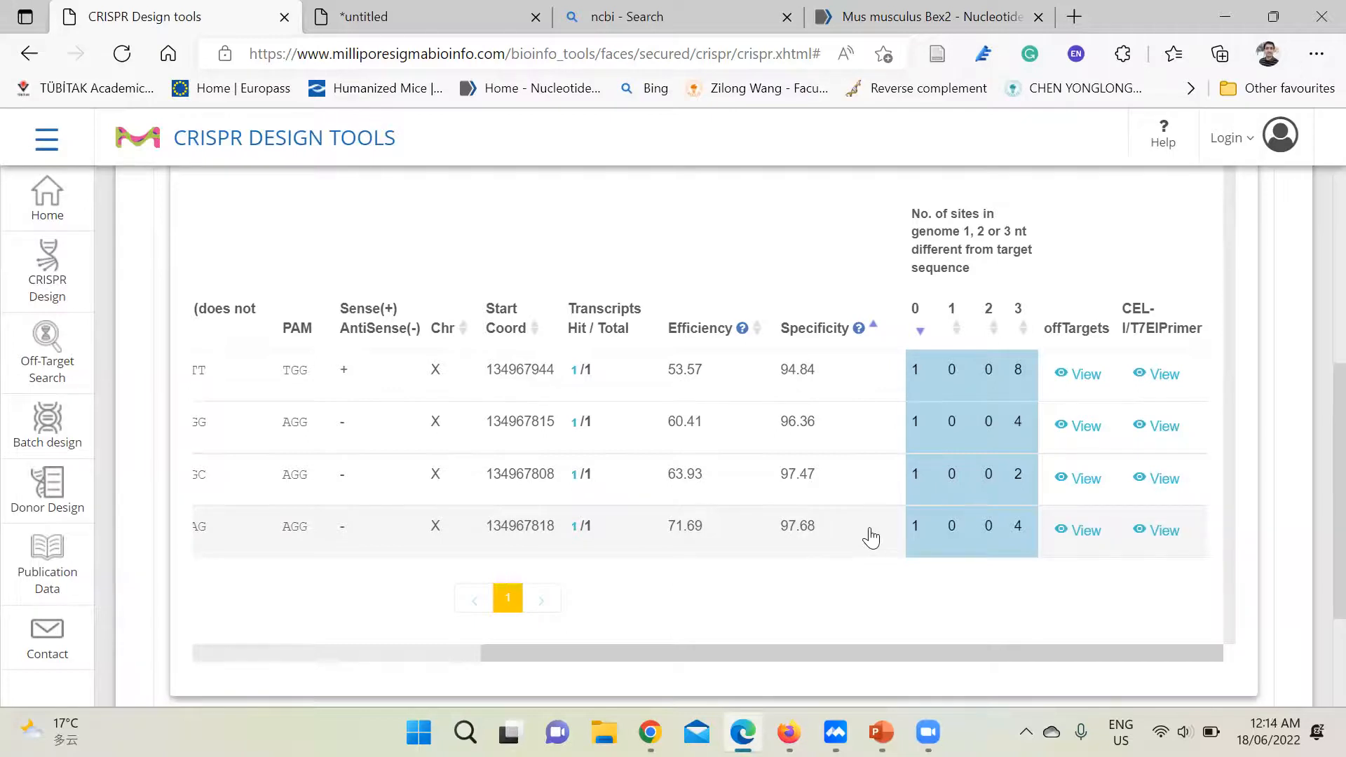
scroll(727, 541, left, 3)
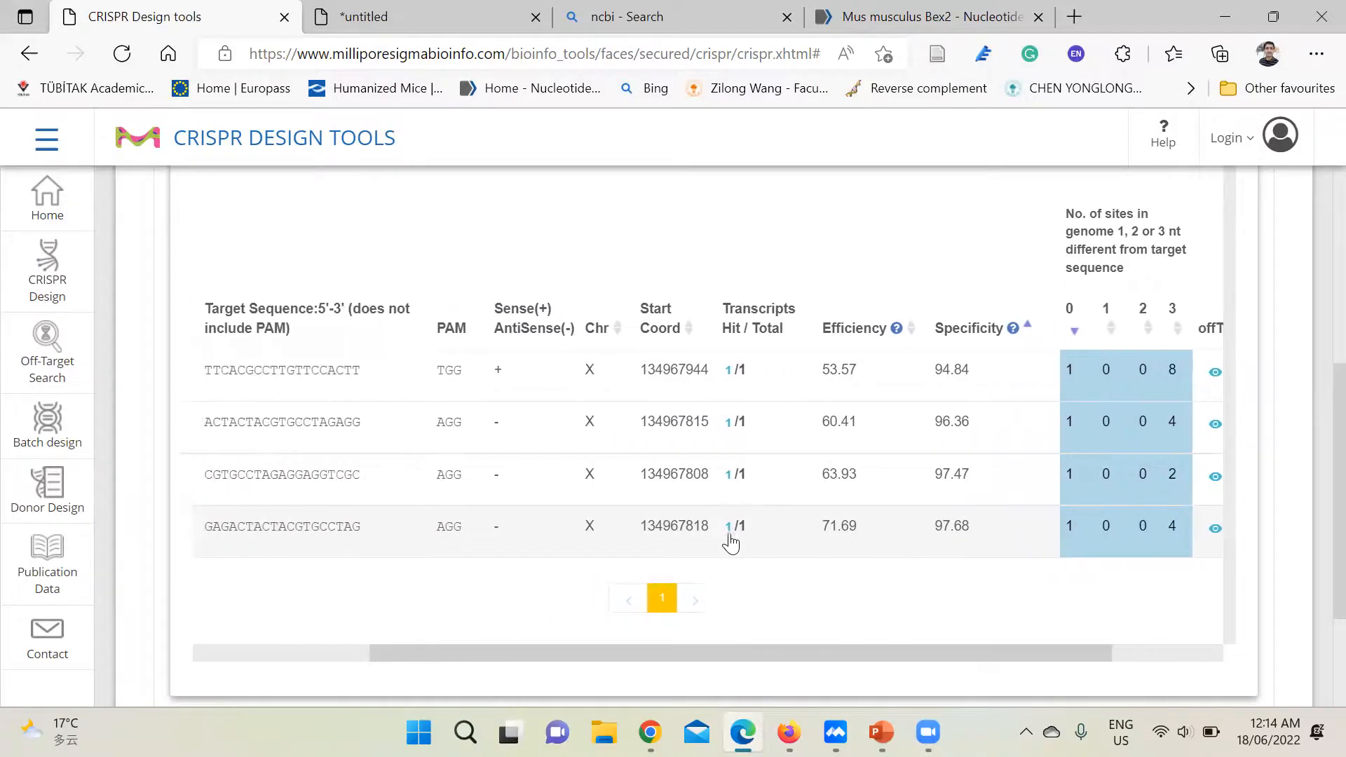
scroll(539, 543, left, 3)
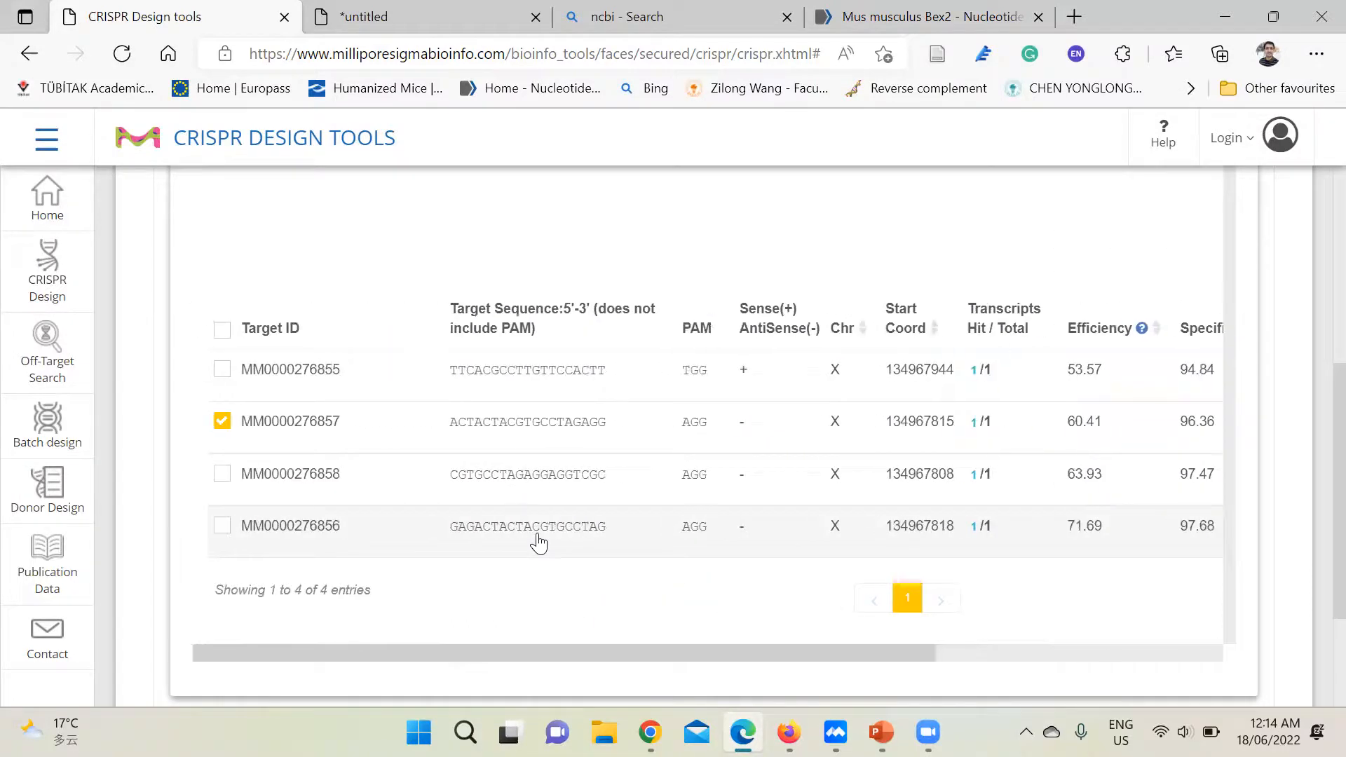
scroll(544, 557, down, 2)
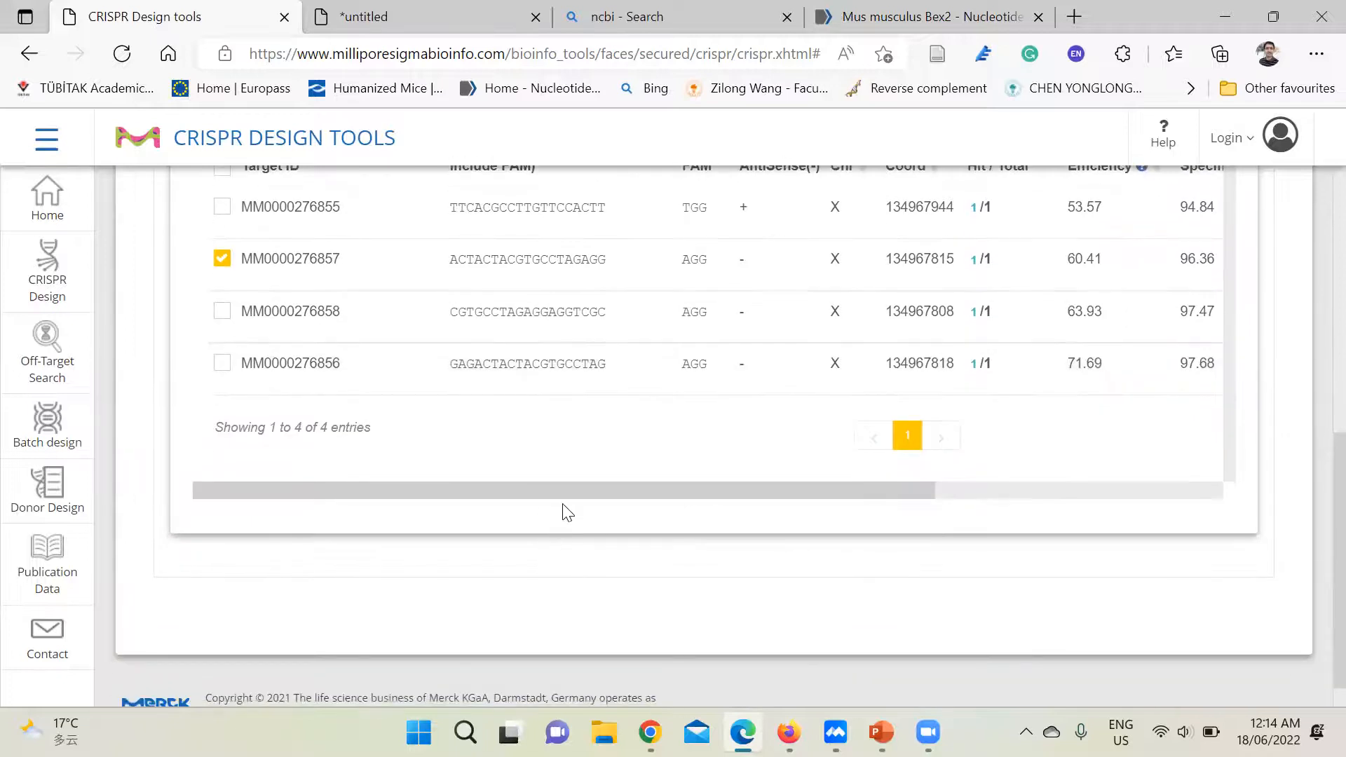
scroll(568, 512, down, 1)
scroll(568, 512, up, 10)
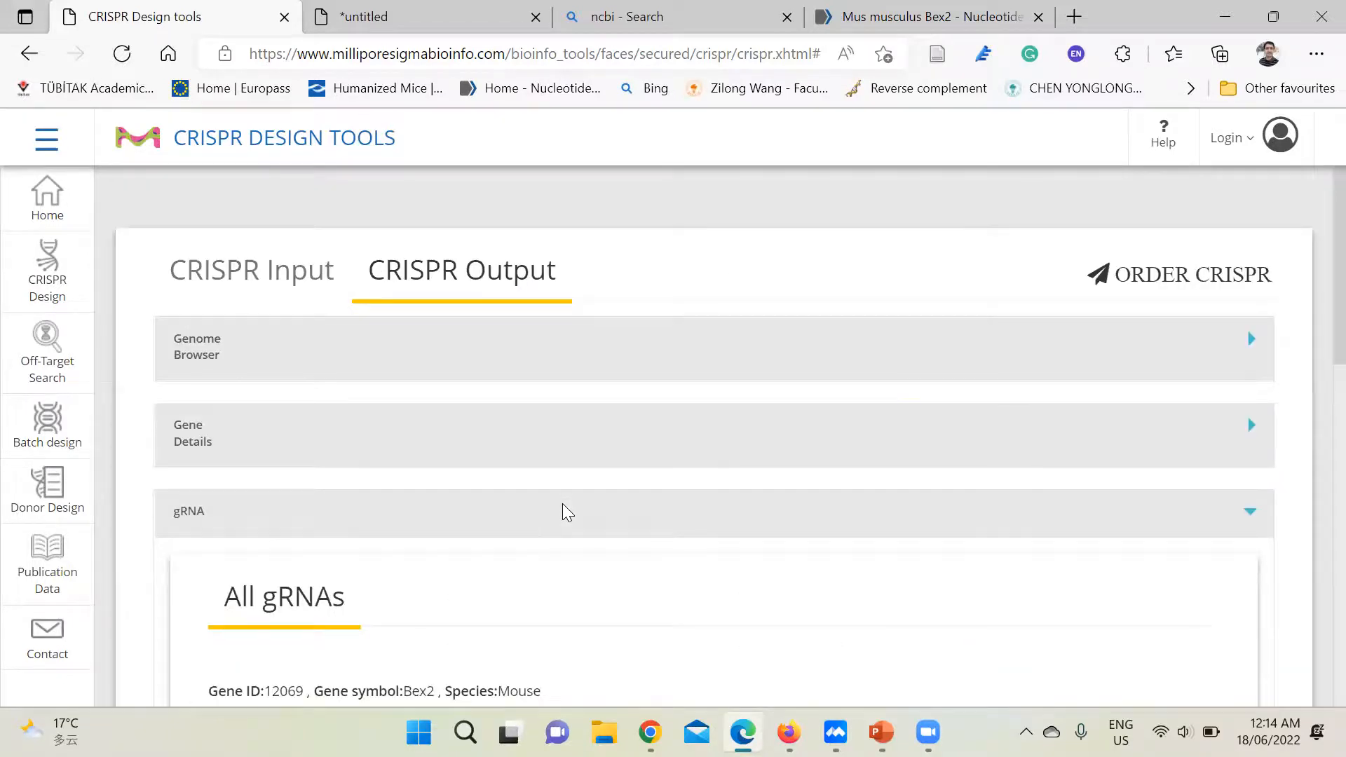
scroll(564, 505, down, 6)
scroll(562, 503, down, 5)
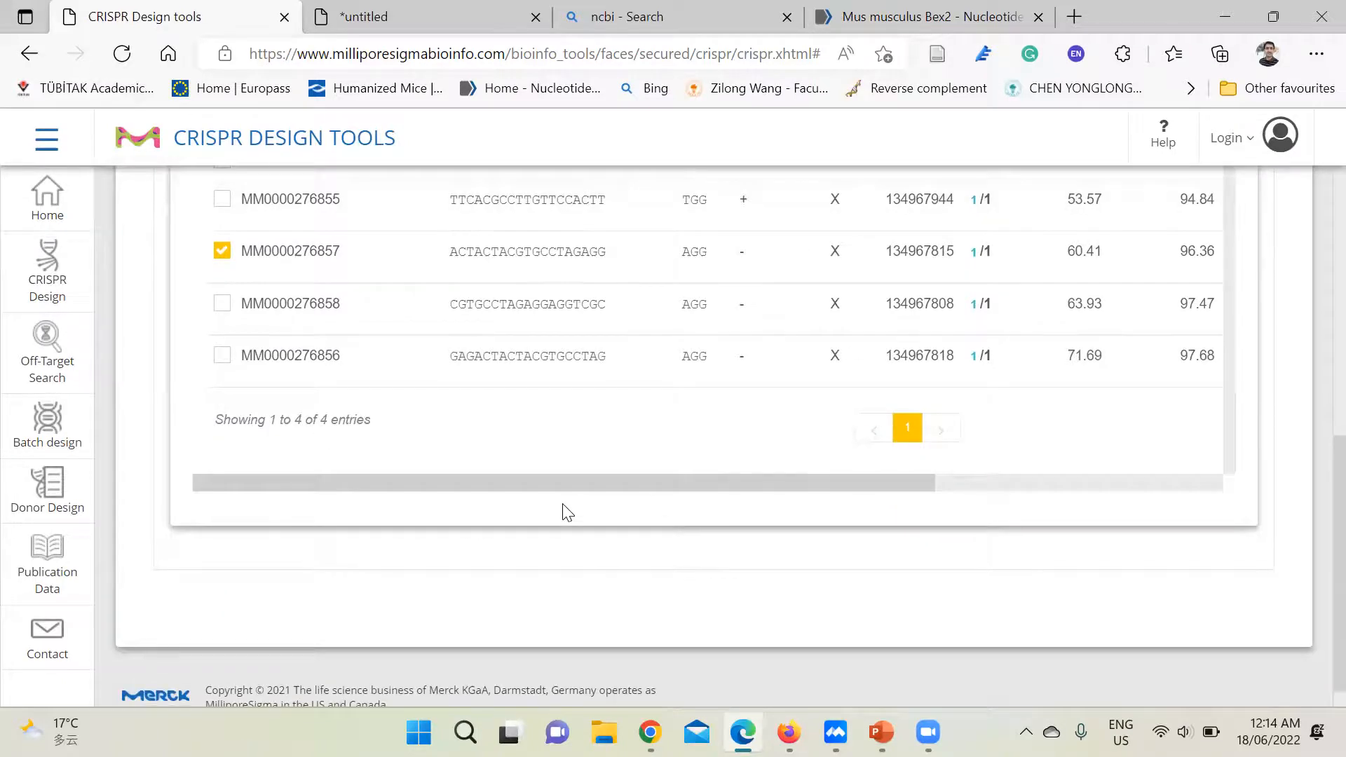
scroll(568, 512, up, 7)
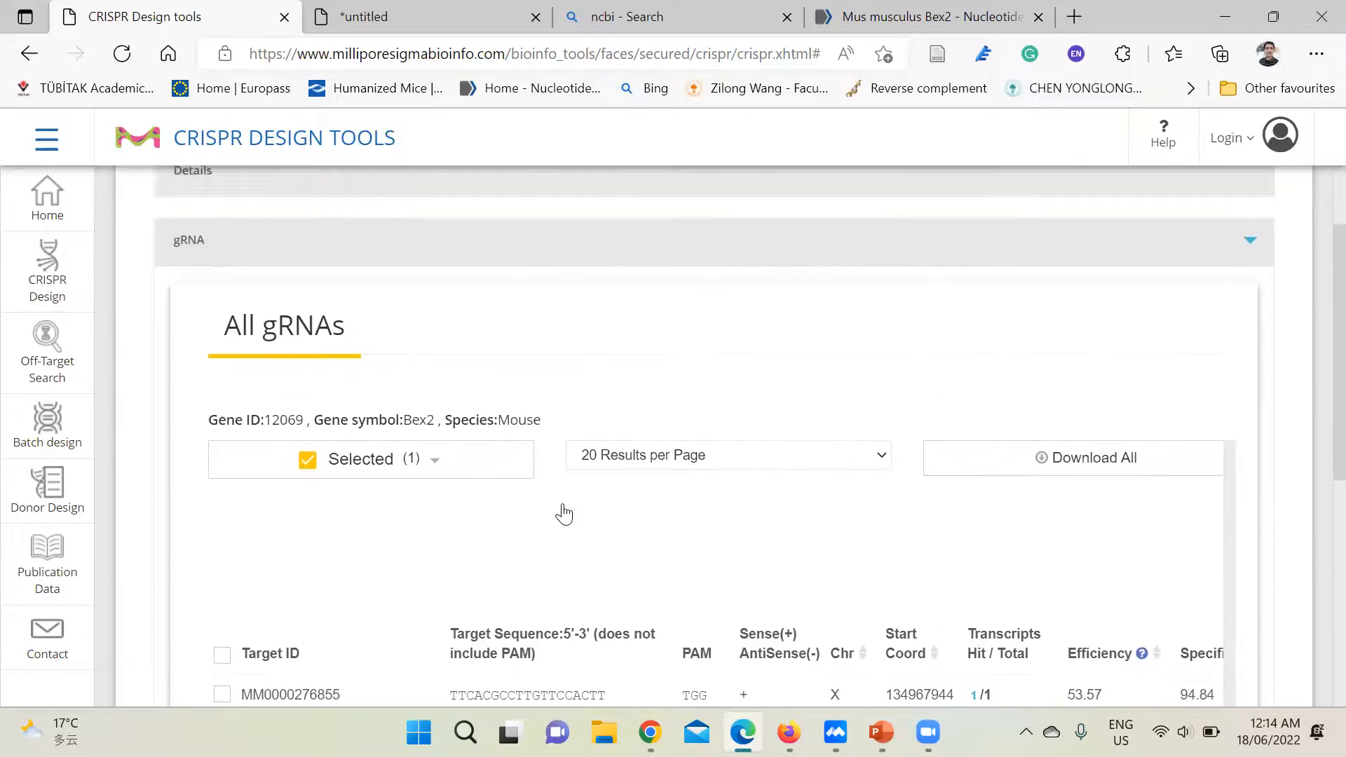
scroll(568, 512, up, 4)
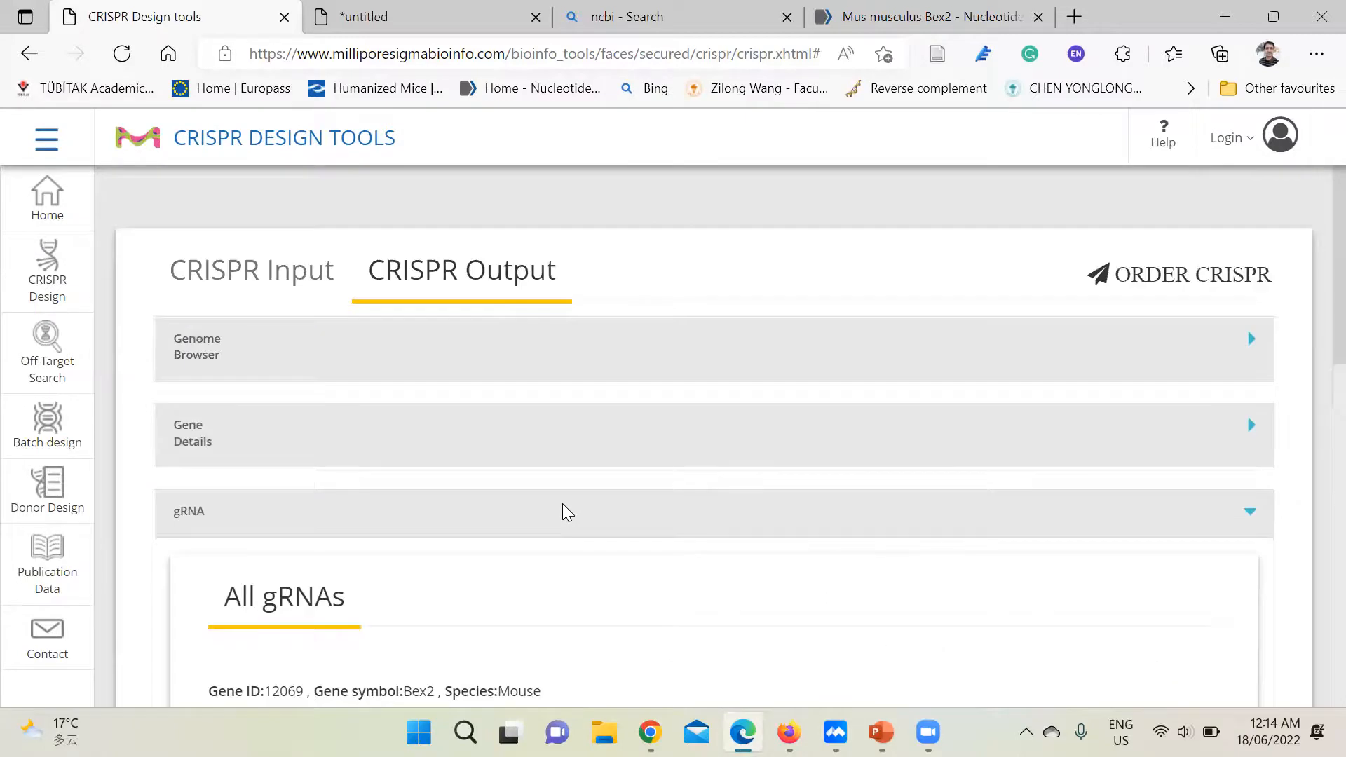
Expand the Genome Browser section of the CRISPR output and look over its display for Gene ID 12069
click(199, 360)
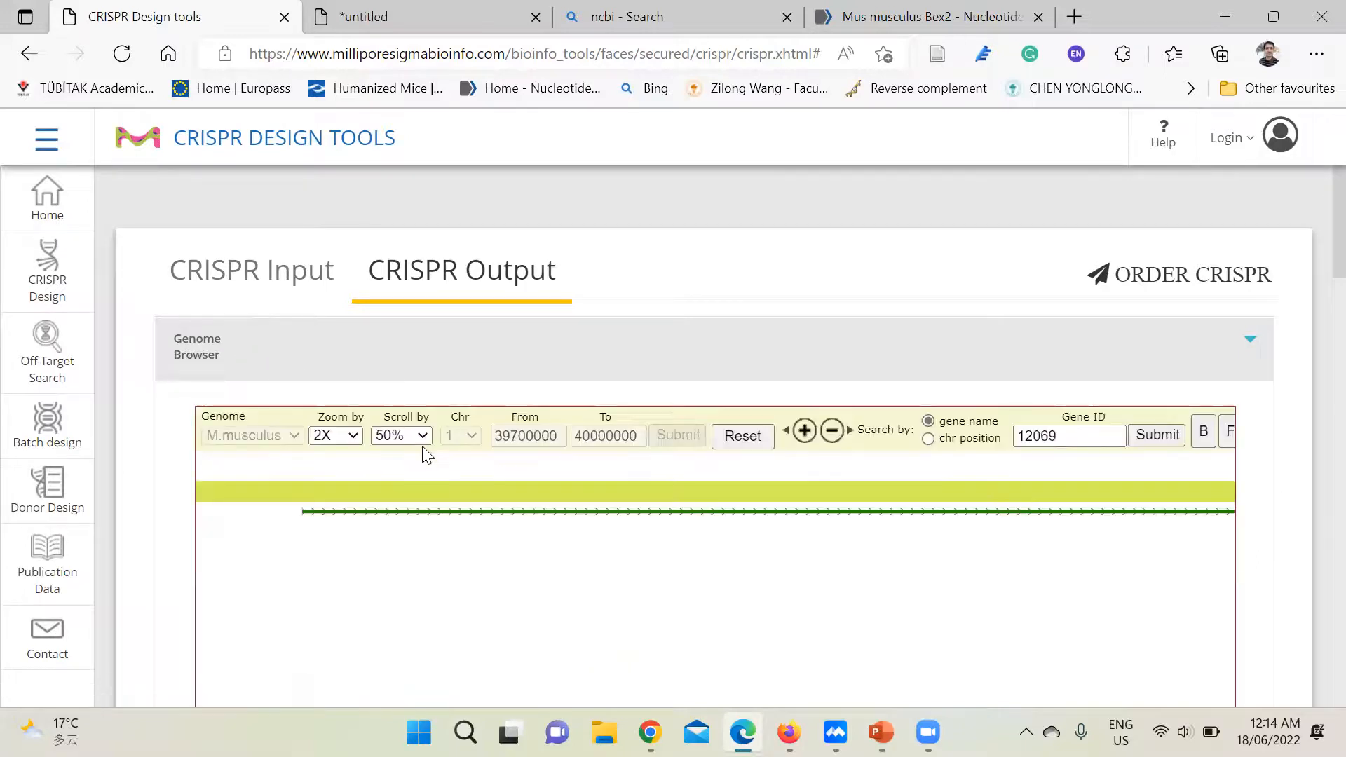
scroll(424, 454, down, 1)
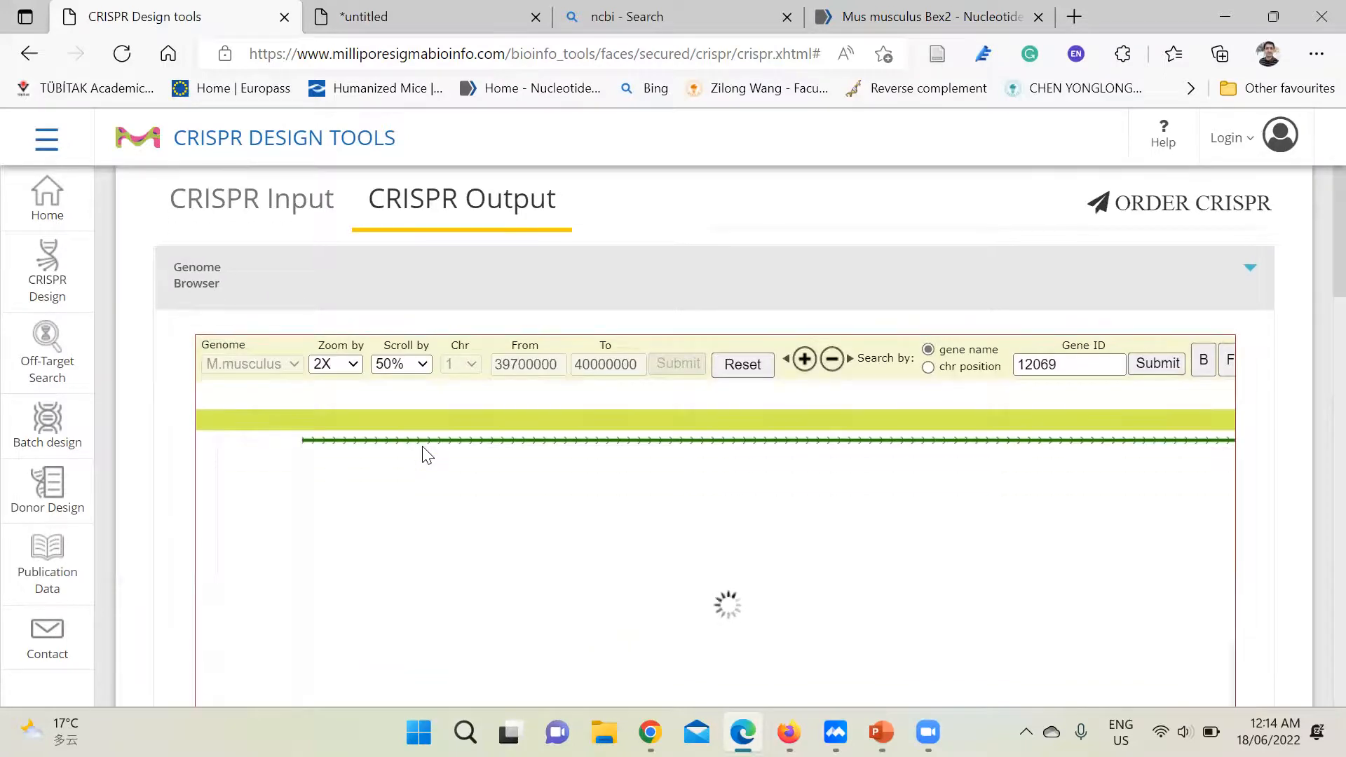
scroll(775, 412, down, 6)
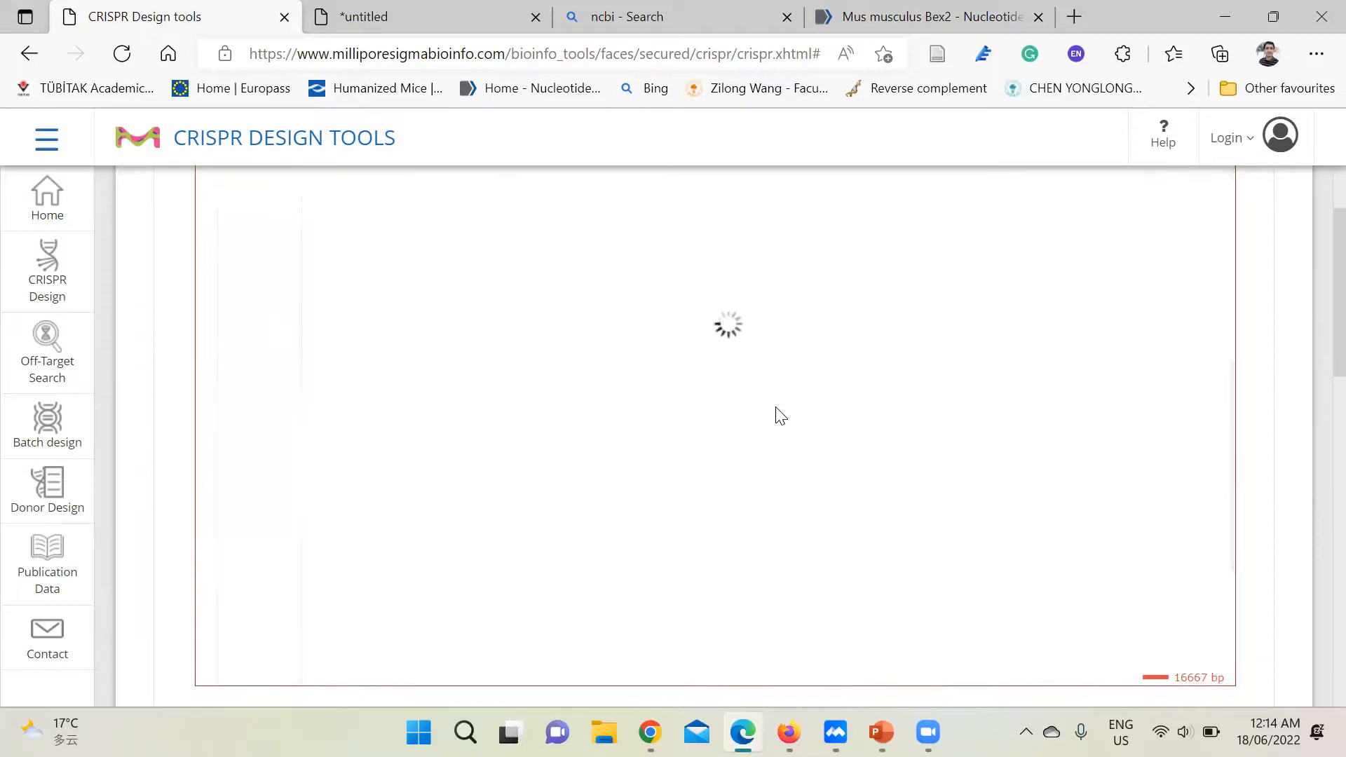
Expand the Gene Details section and read through the Bex2 basic information, transcripts, gene malfunctions and diseases, and external links
click(196, 469)
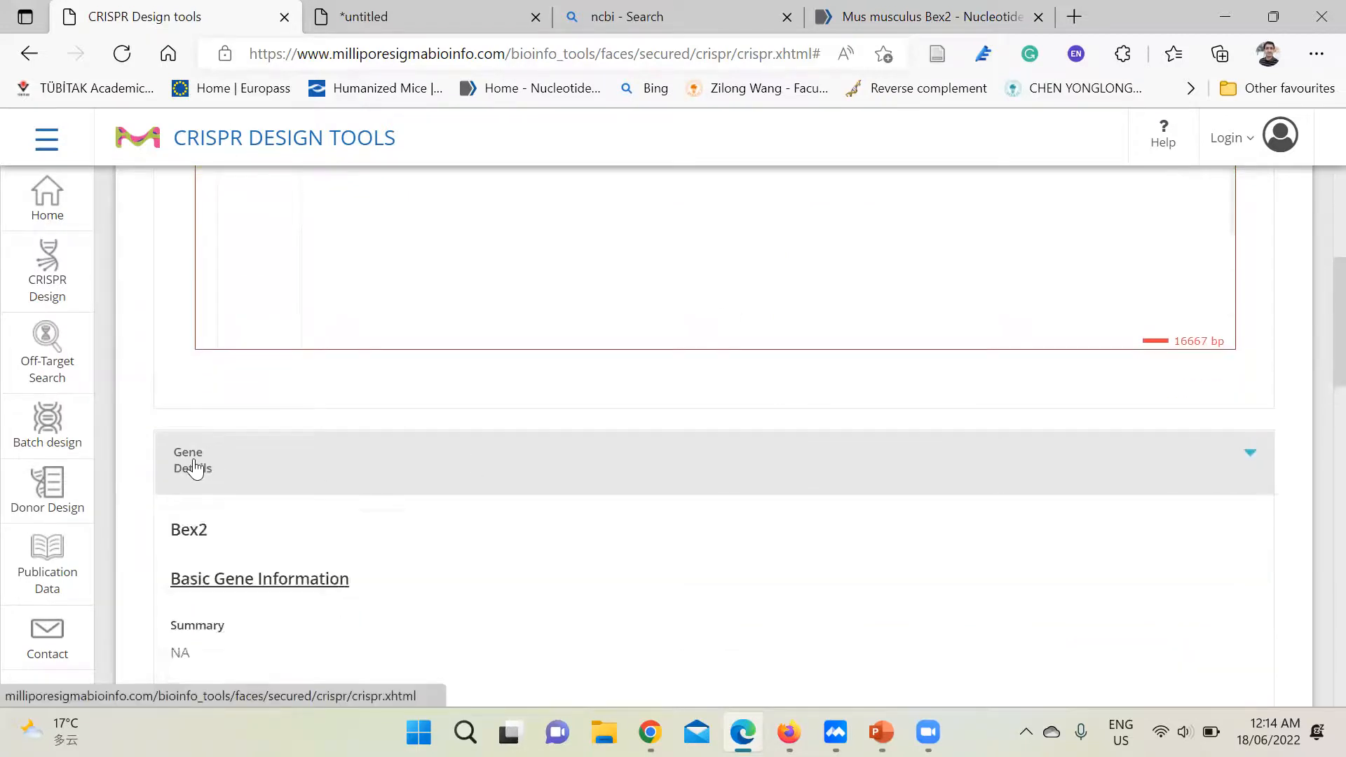
scroll(189, 465, down, 2)
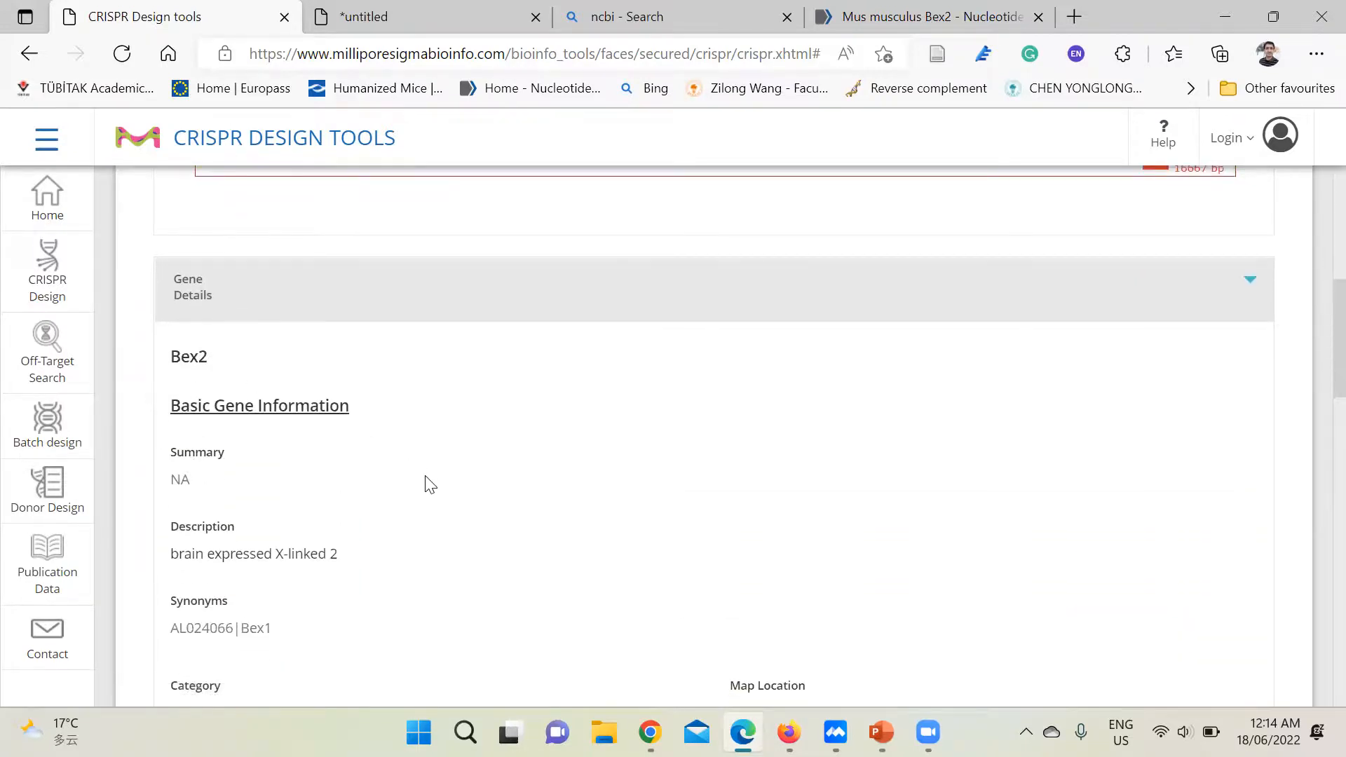
scroll(426, 481, down, 2)
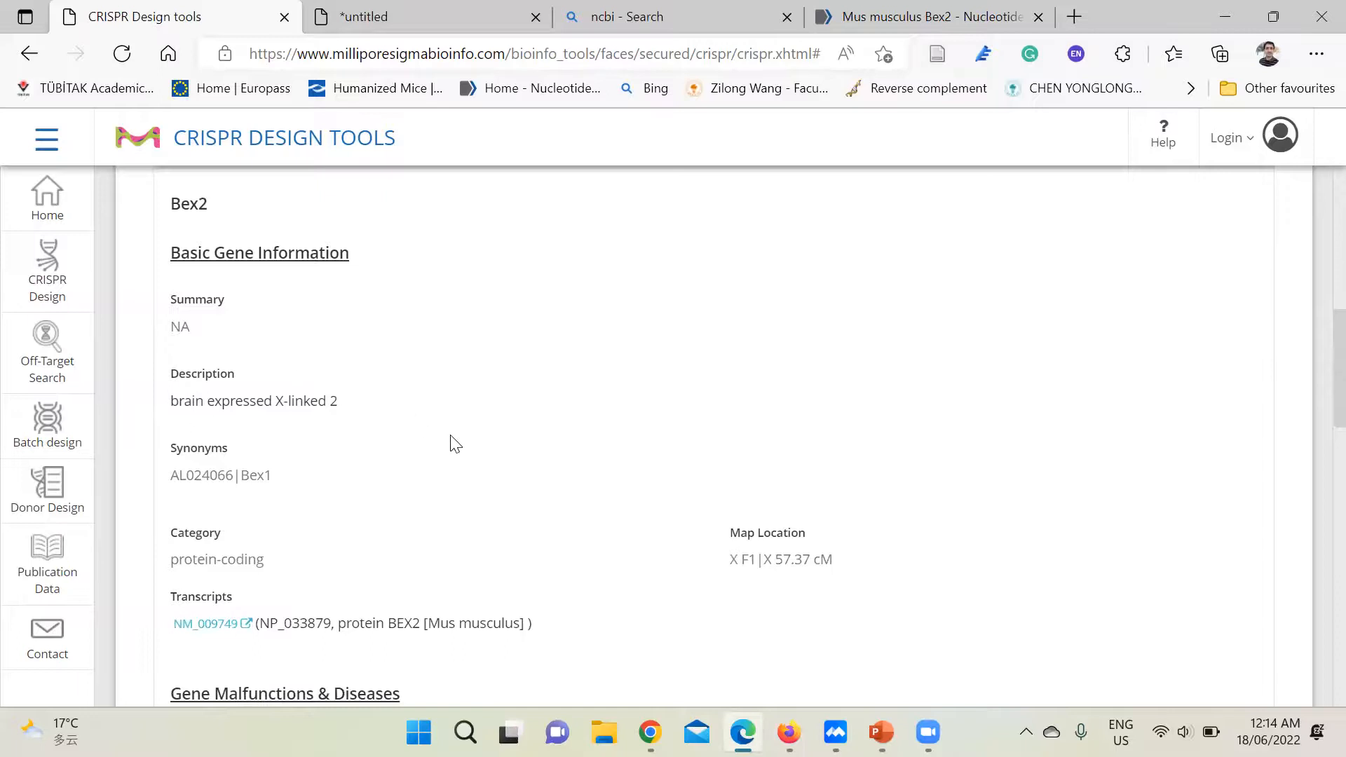
scroll(452, 442, down, 4)
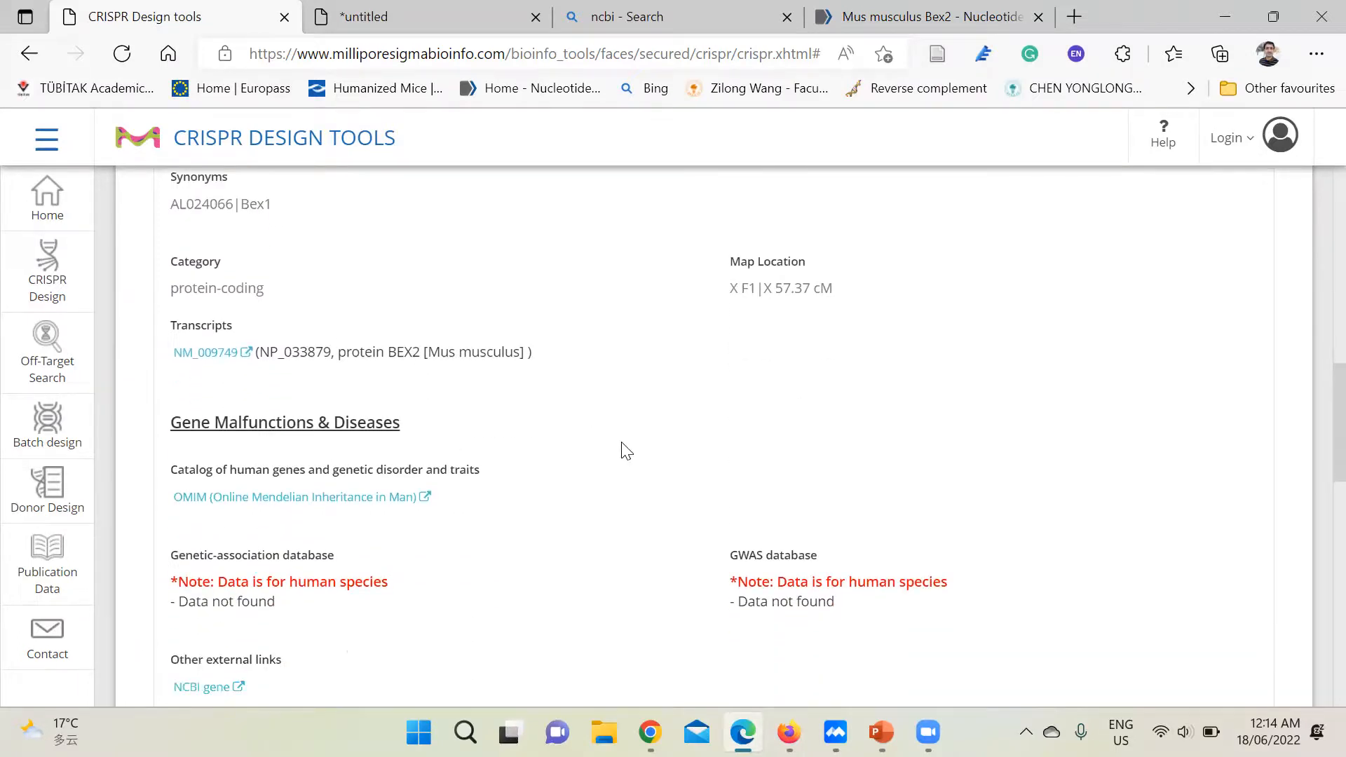
scroll(624, 451, down, 2)
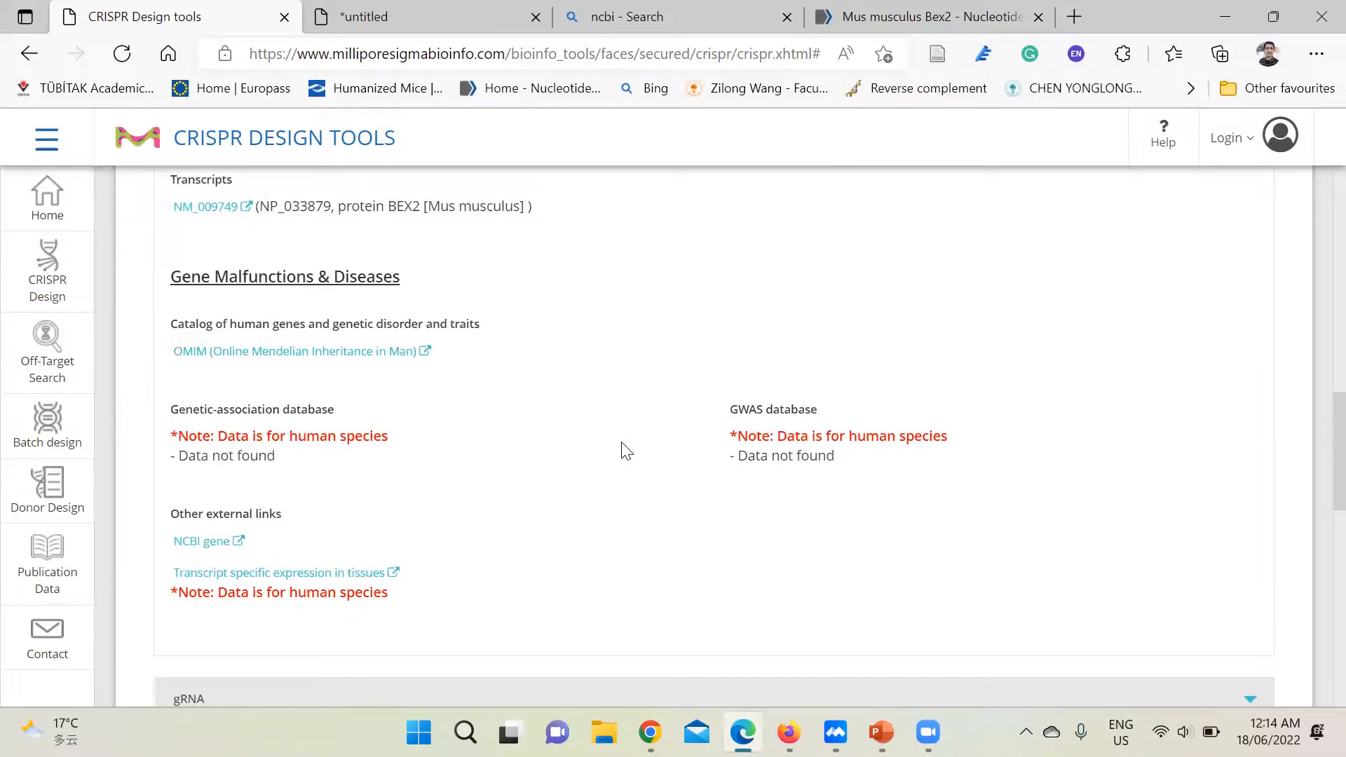
scroll(627, 451, down, 5)
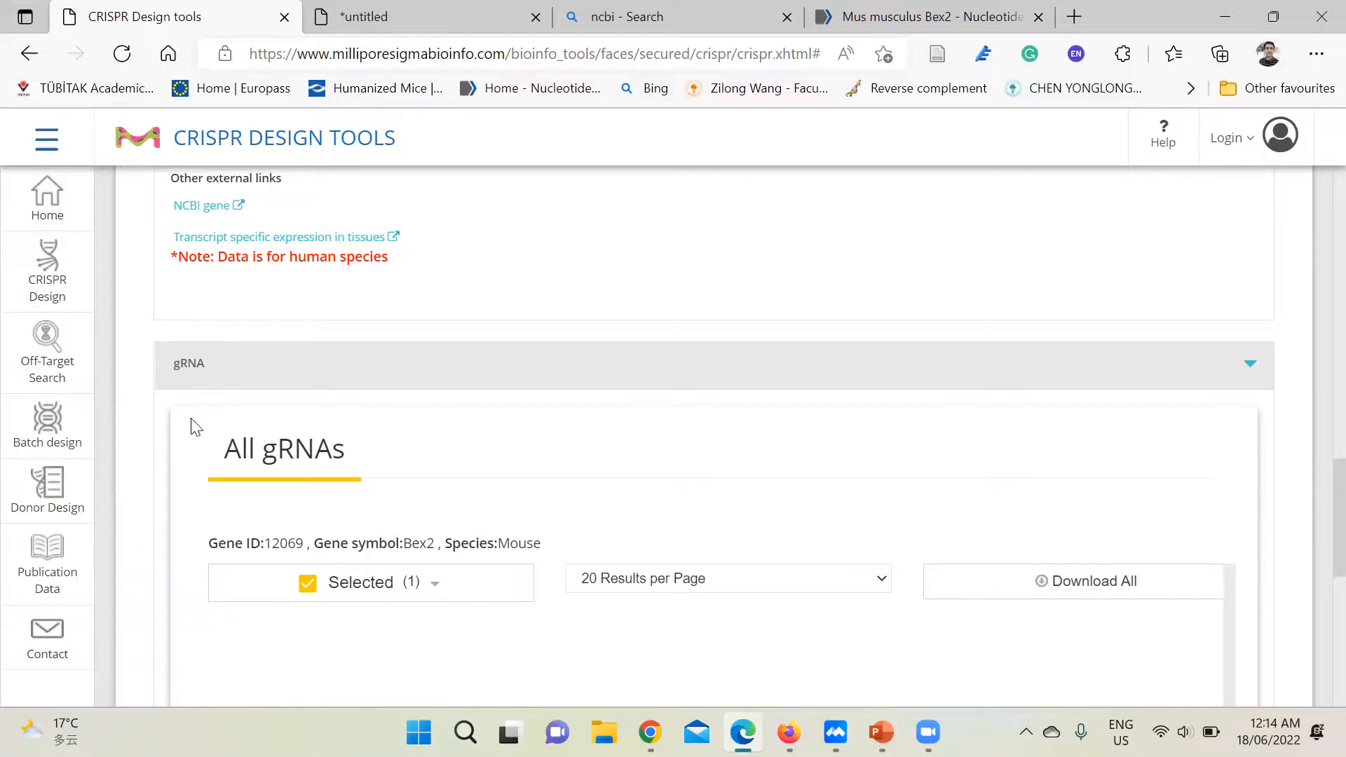
Expand the site's navigation menu to view the available design tools
click(47, 140)
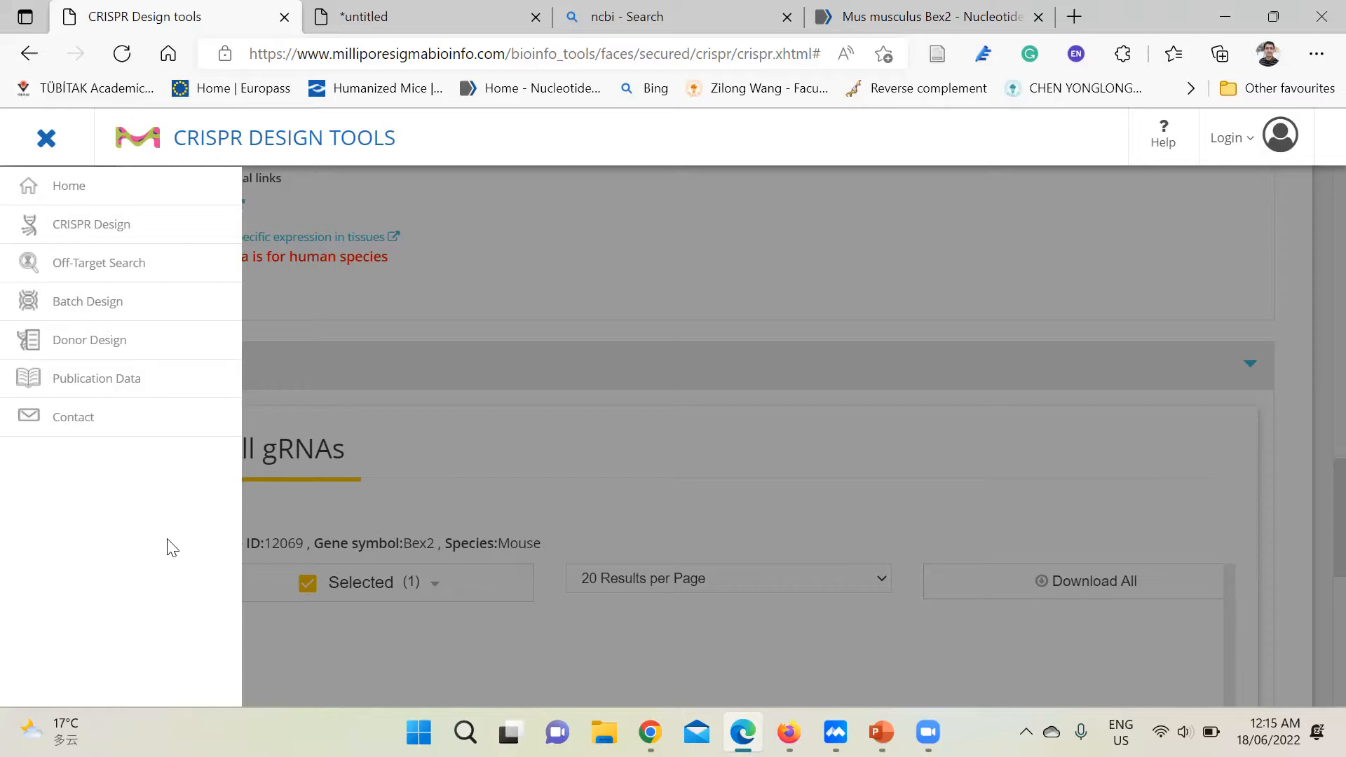
scroll(877, 379, up, 2)
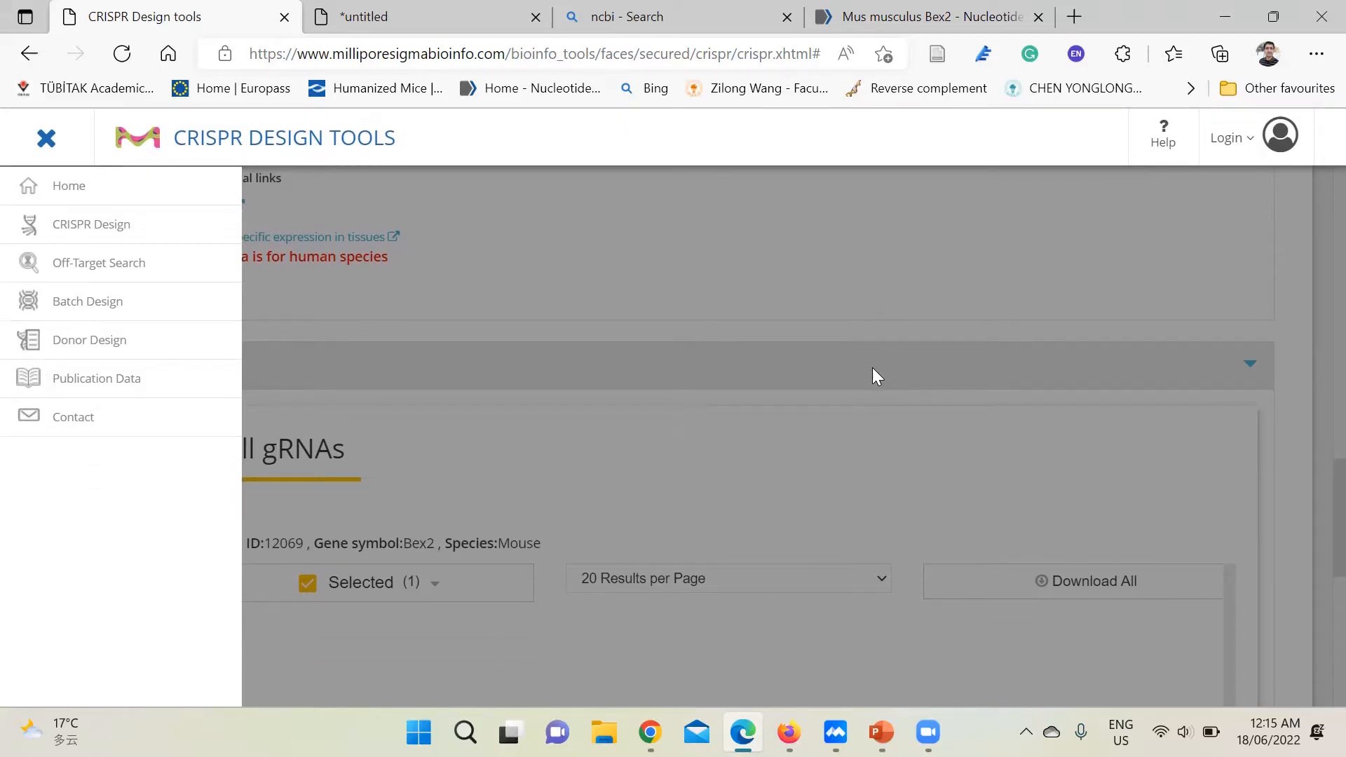